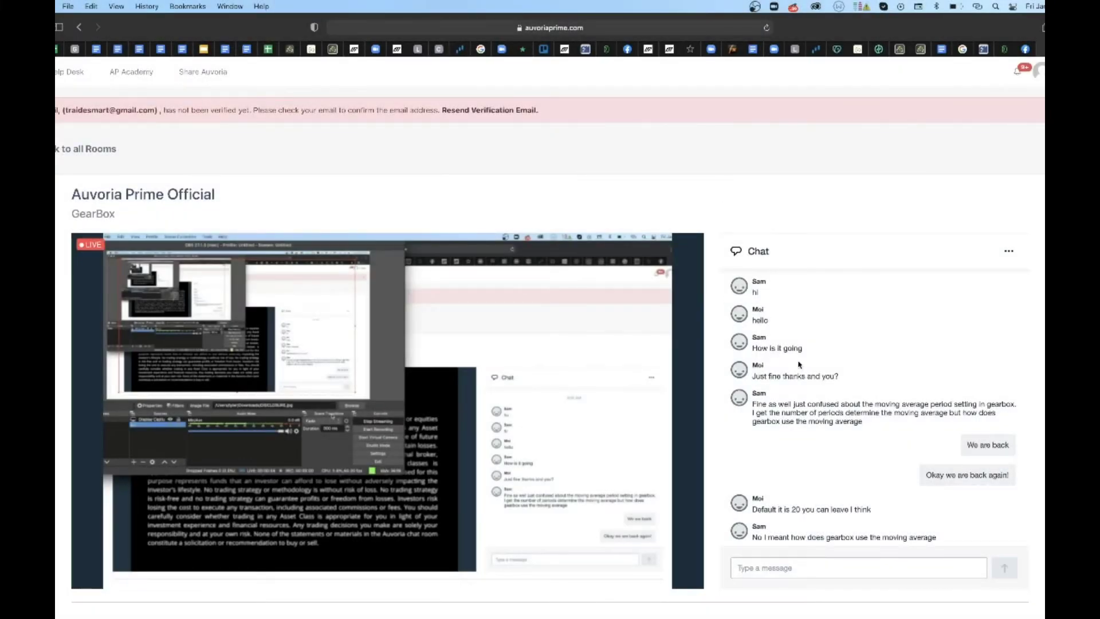
Step: Highlight and clear the viewer's moving average question in the chat
scroll(799, 362, "up", 2)
scroll(799, 363, "down", 3)
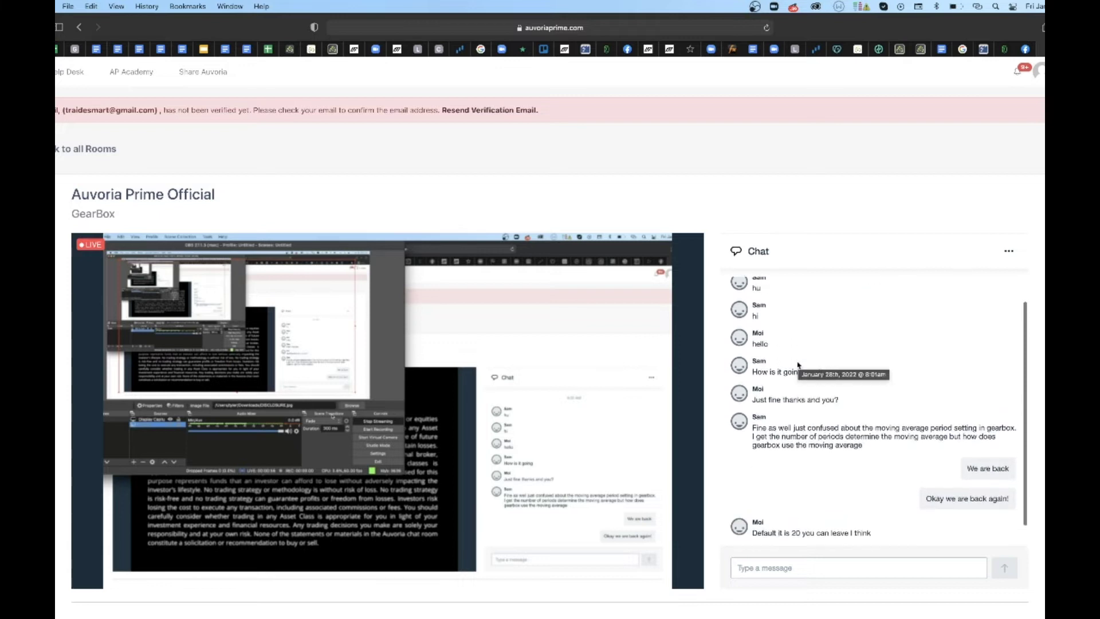
scroll(798, 364, "up", 3)
scroll(798, 364, "down", 2)
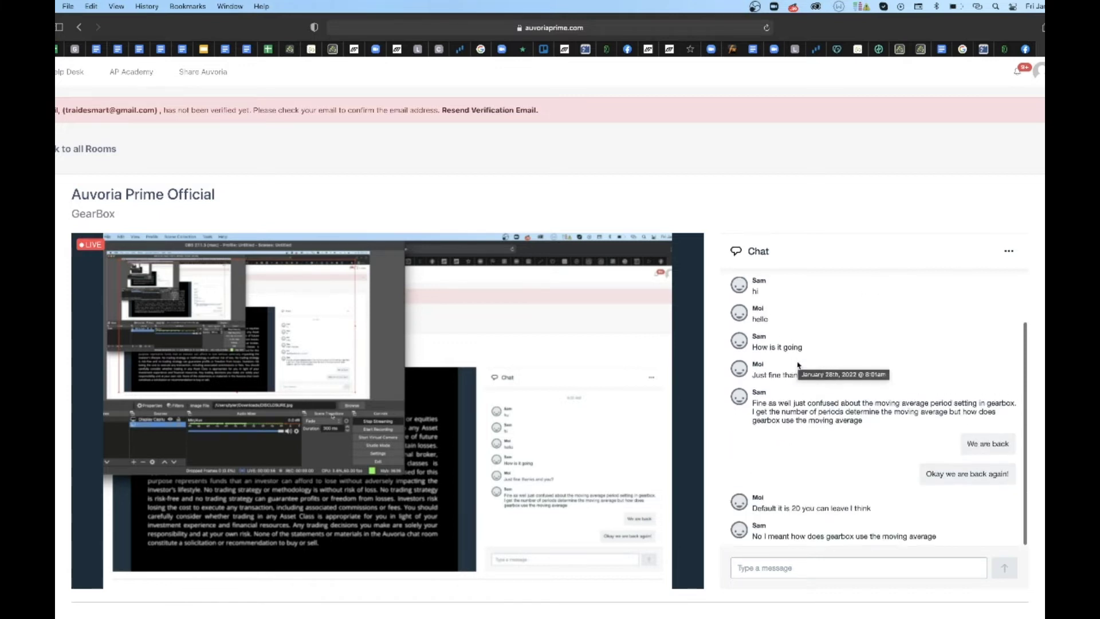
left_click_drag(752, 403, 779, 350)
left_click(752, 403)
left_click(883, 395)
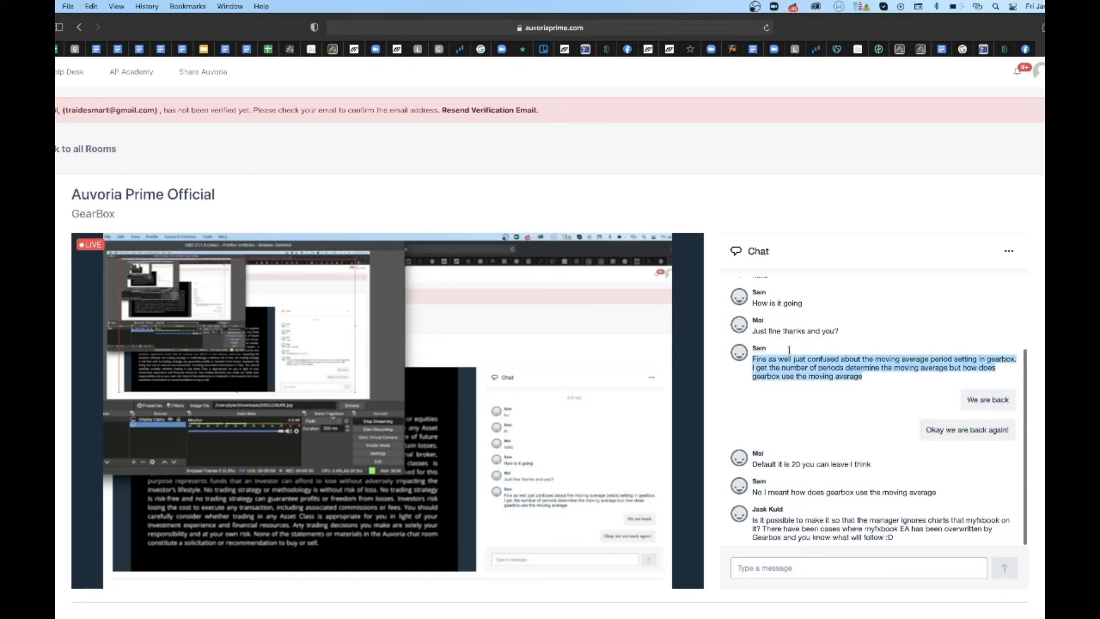
left_click(749, 360)
left_click_drag(750, 360, 861, 378)
left_click(748, 360)
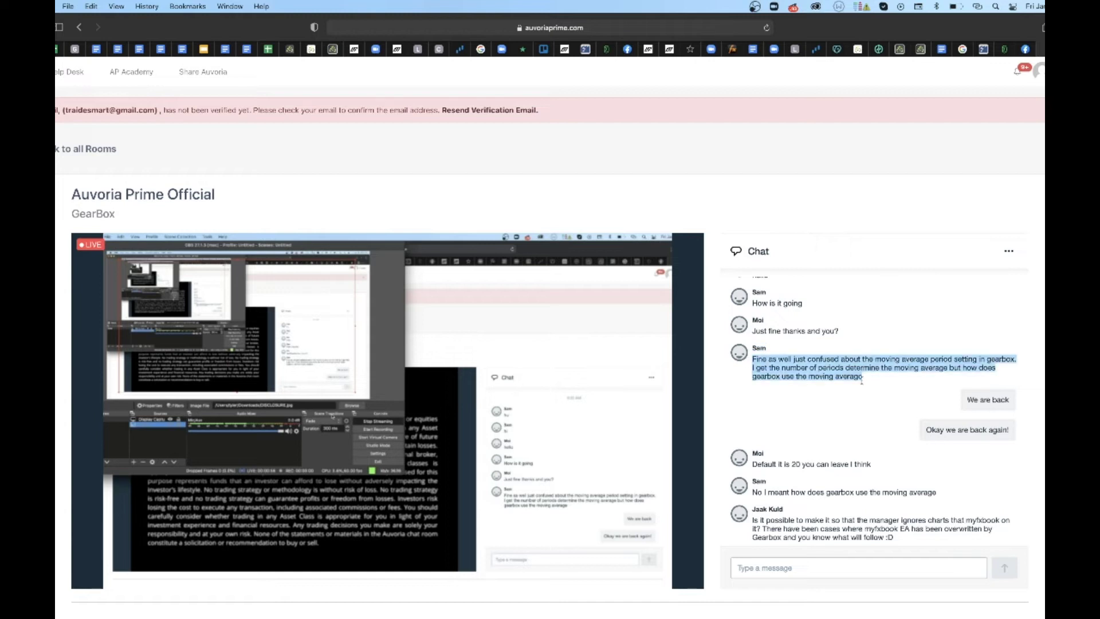
left_click(861, 378)
scroll(858, 433, "down", 1)
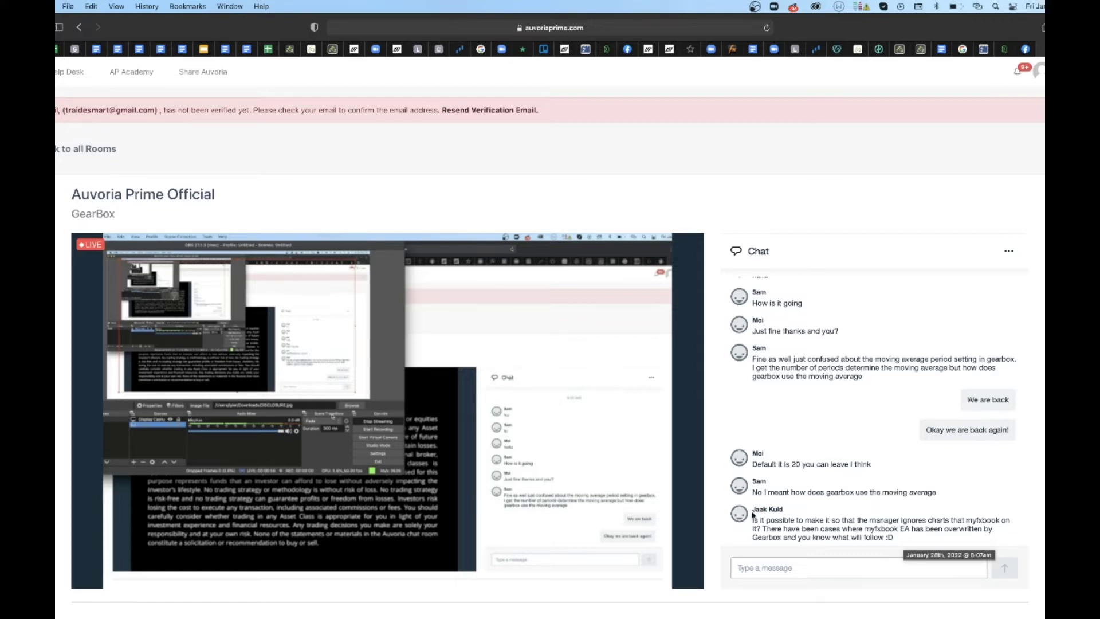
Step: Highlight the newest myfxbook questions in chat, checking the OBS stream in between
left_click_drag(750, 510, 808, 521)
left_click(755, 518)
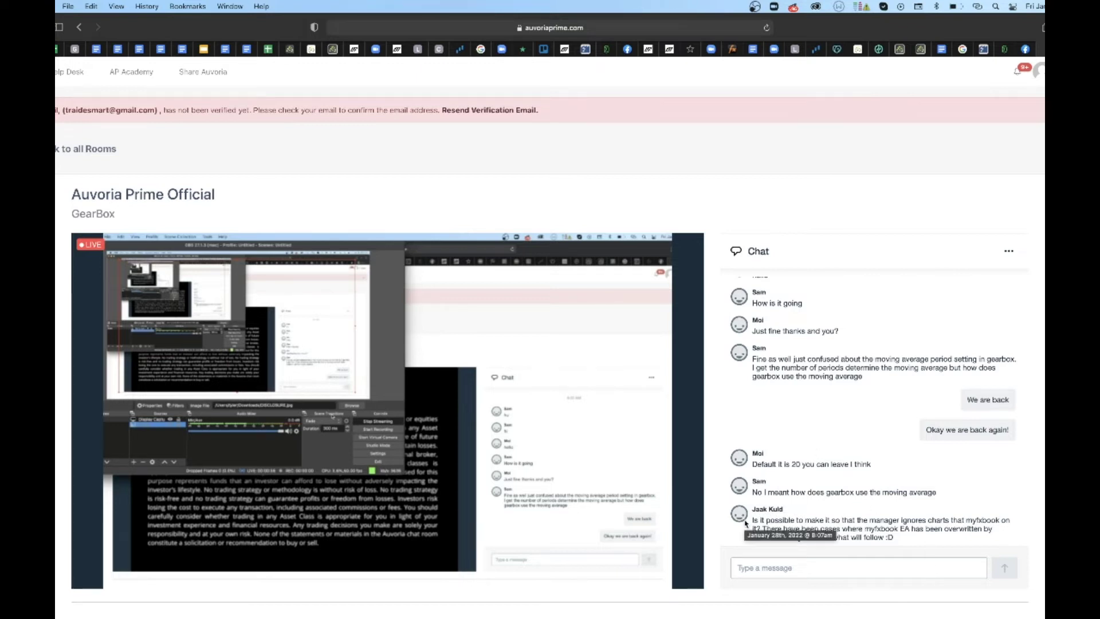
mouse_move(701, 453)
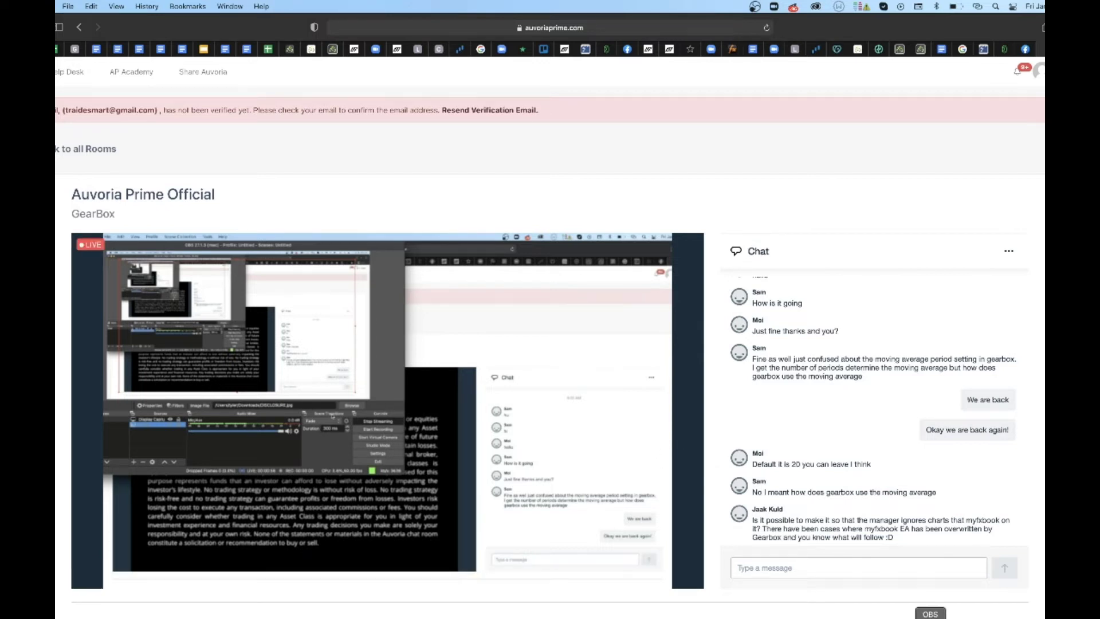
left_click(929, 618)
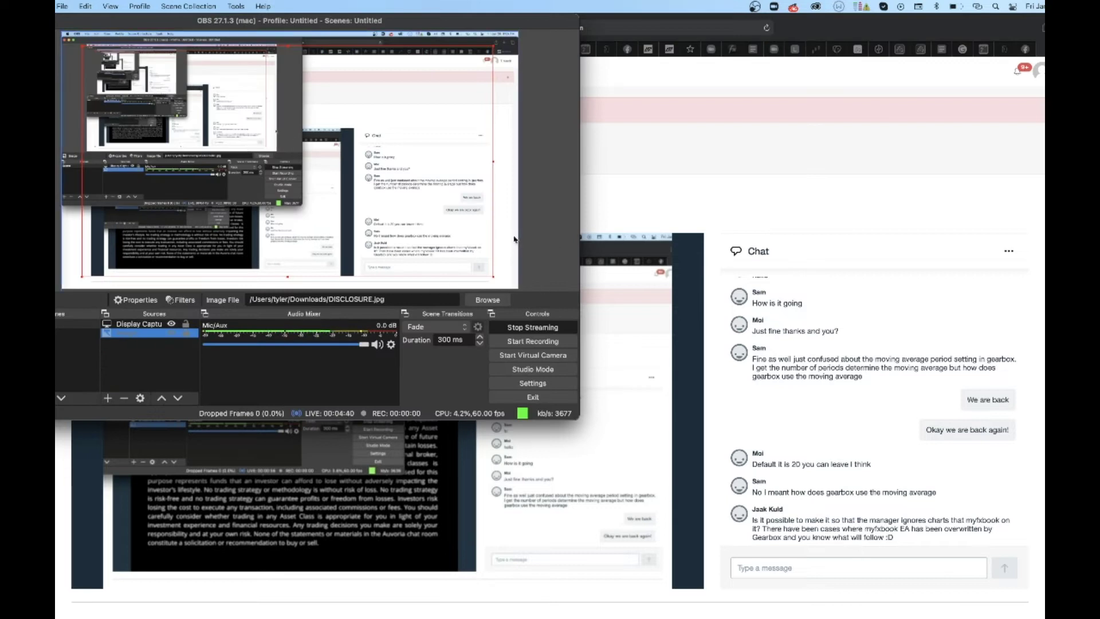
left_click(658, 199)
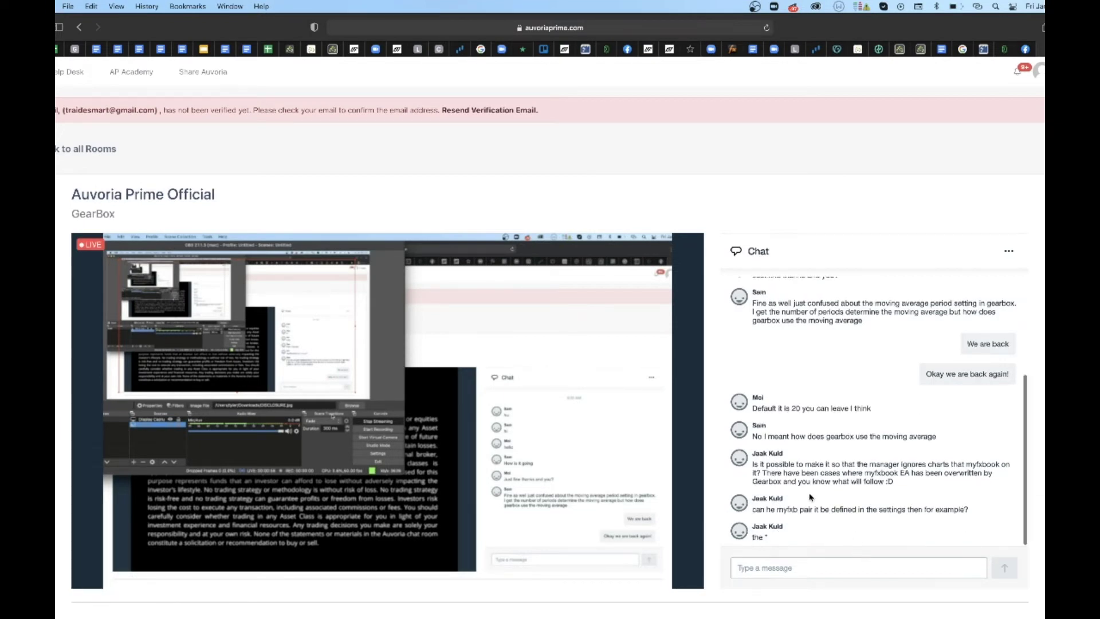
left_click_drag(786, 544, 741, 456)
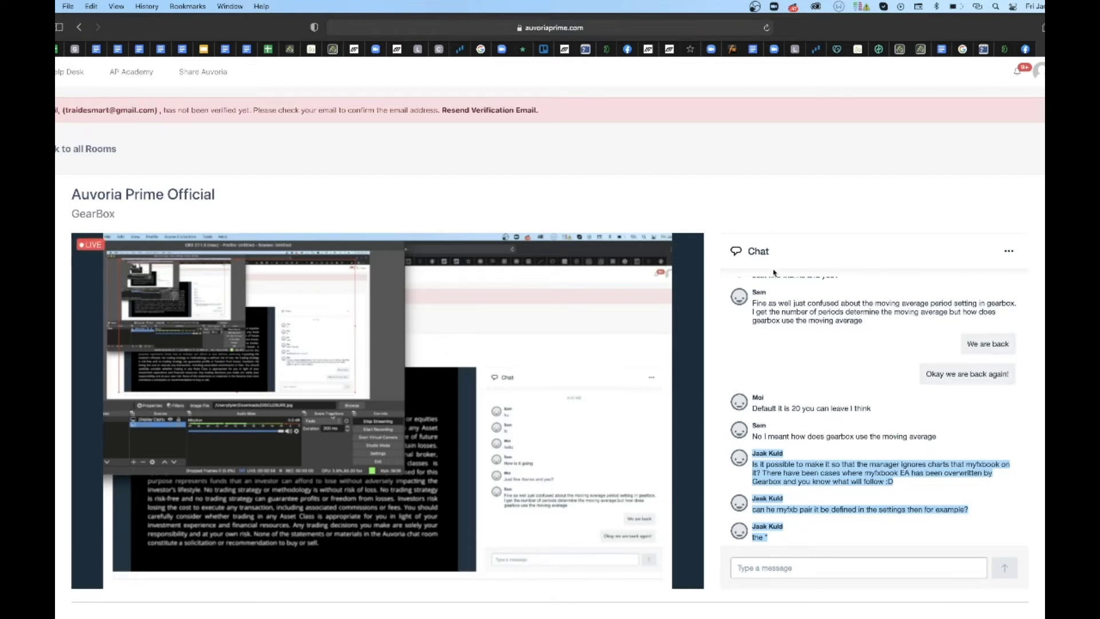
Step: Go to myfxbook and sign in with the saved login credentials
left_click(737, 50)
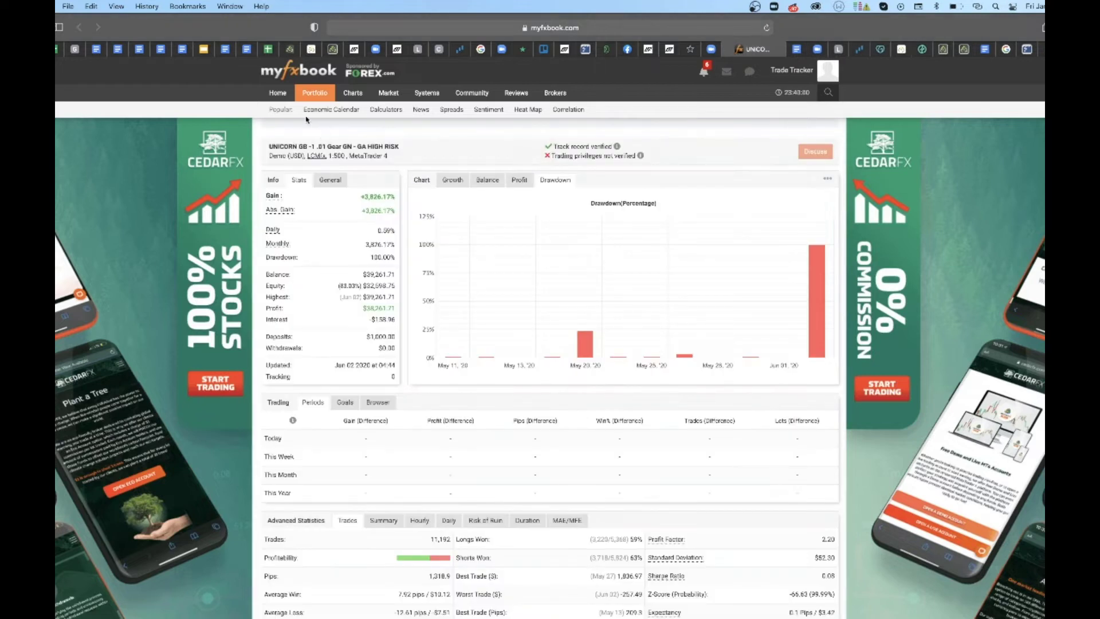
mouse_move(315, 93)
mouse_move(327, 148)
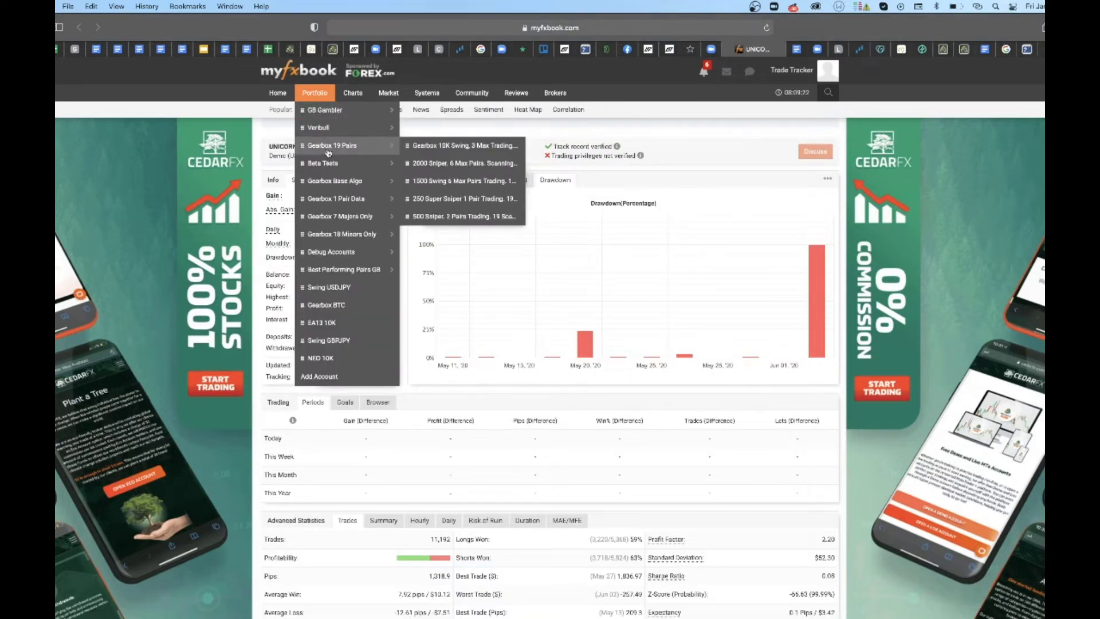
left_click(328, 150)
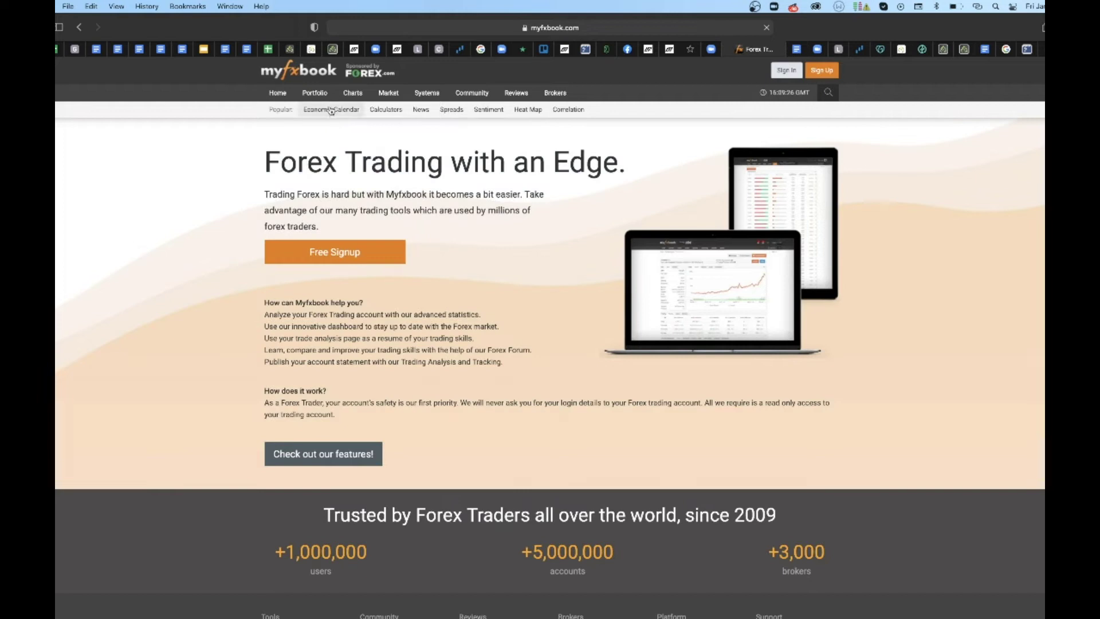
left_click(786, 69)
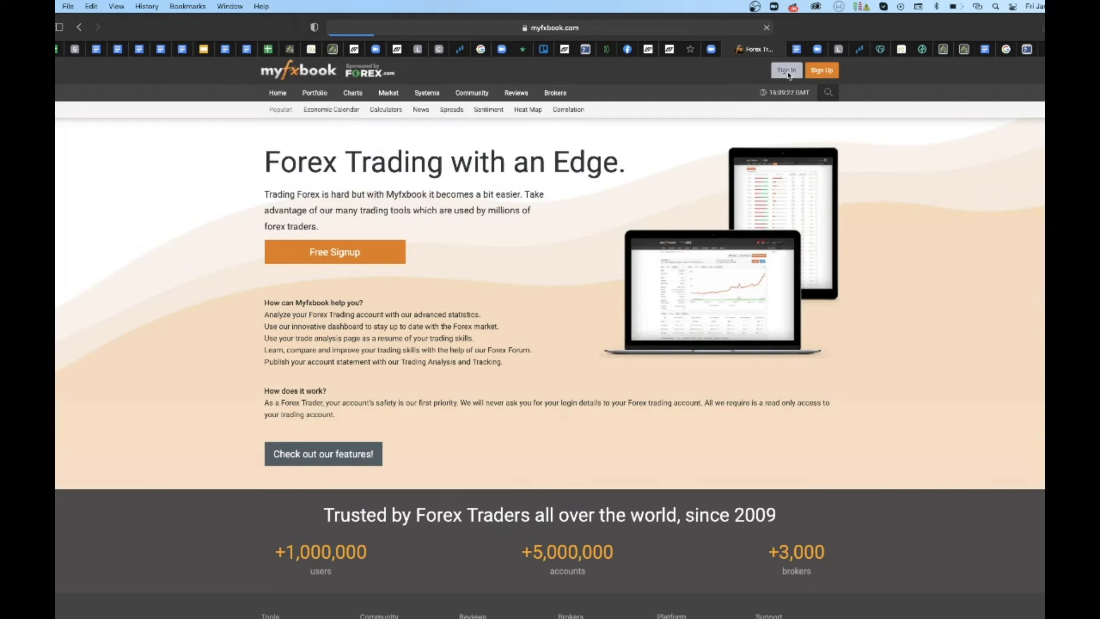
key("Return")
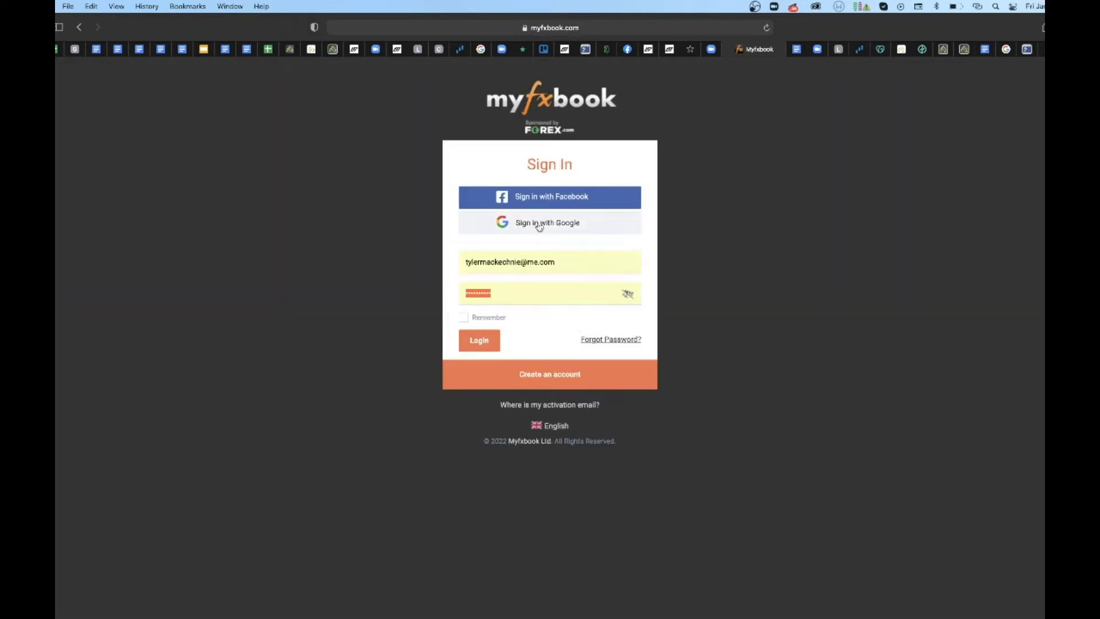
left_click(466, 337)
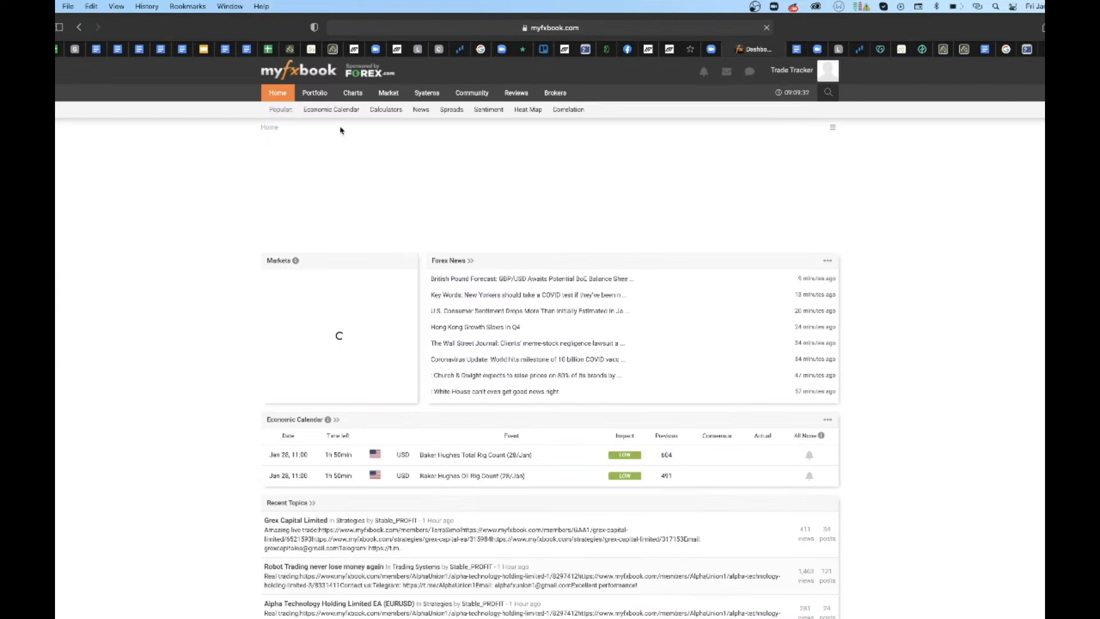
Step: Open the Gearbox 1 Pair Data portfolio and rank its systems by Gain, highest first
mouse_move(314, 94)
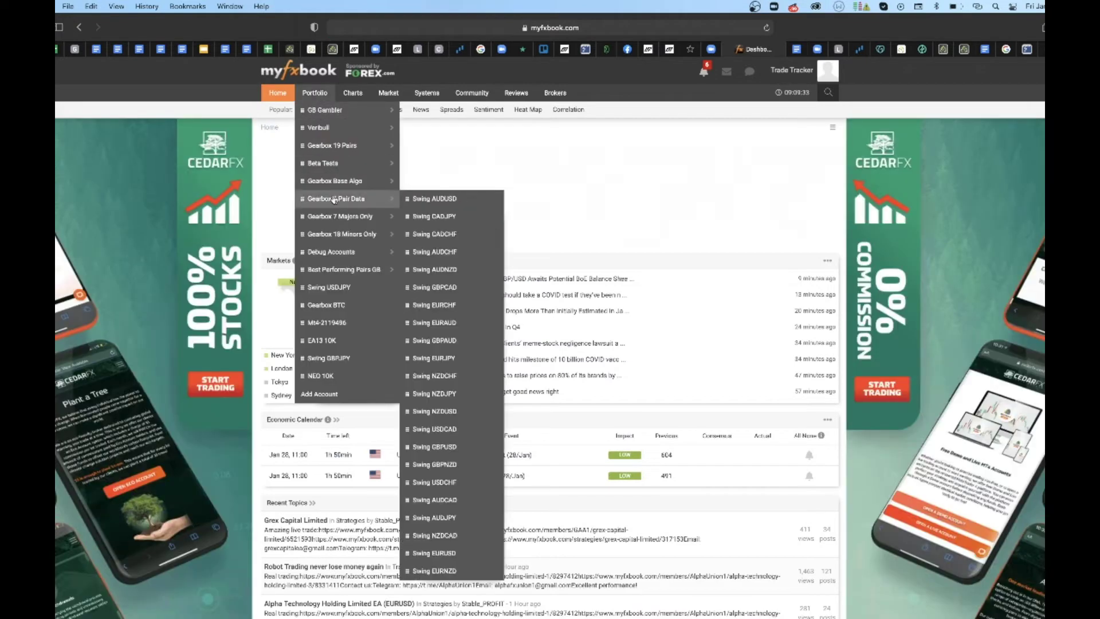
left_click(334, 199)
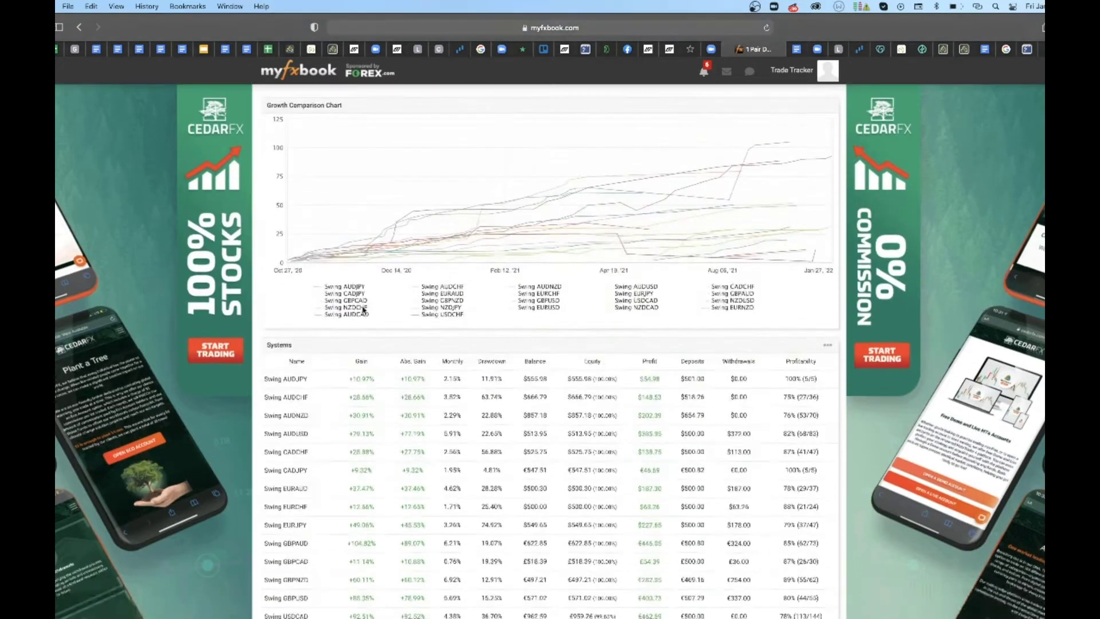
scroll(363, 310, "down", 1)
left_click(412, 352)
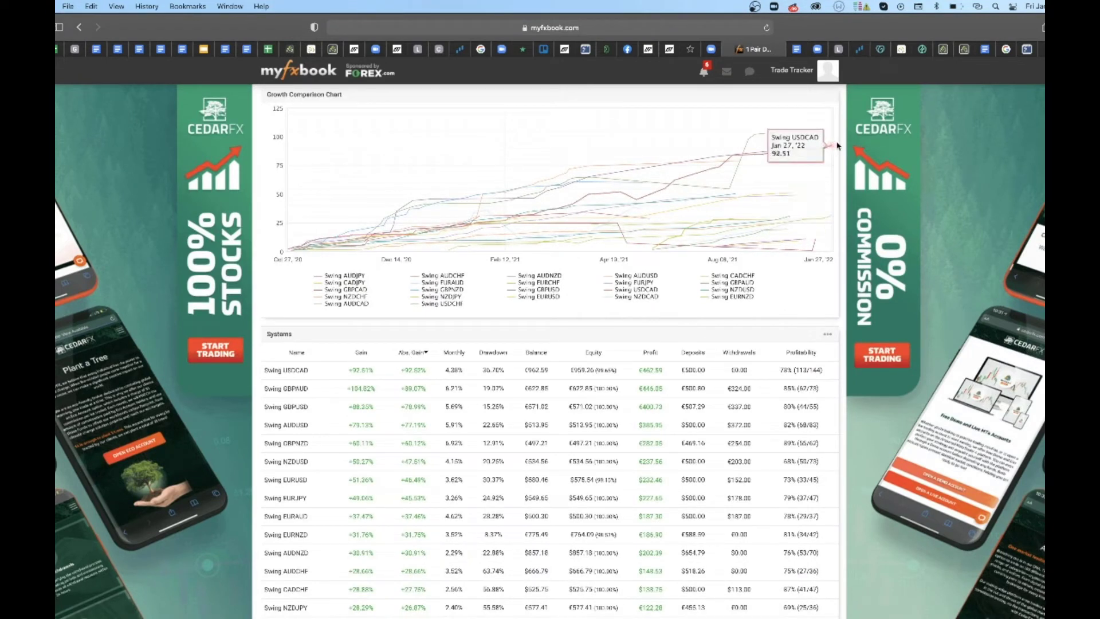
scroll(796, 197, "down", 15)
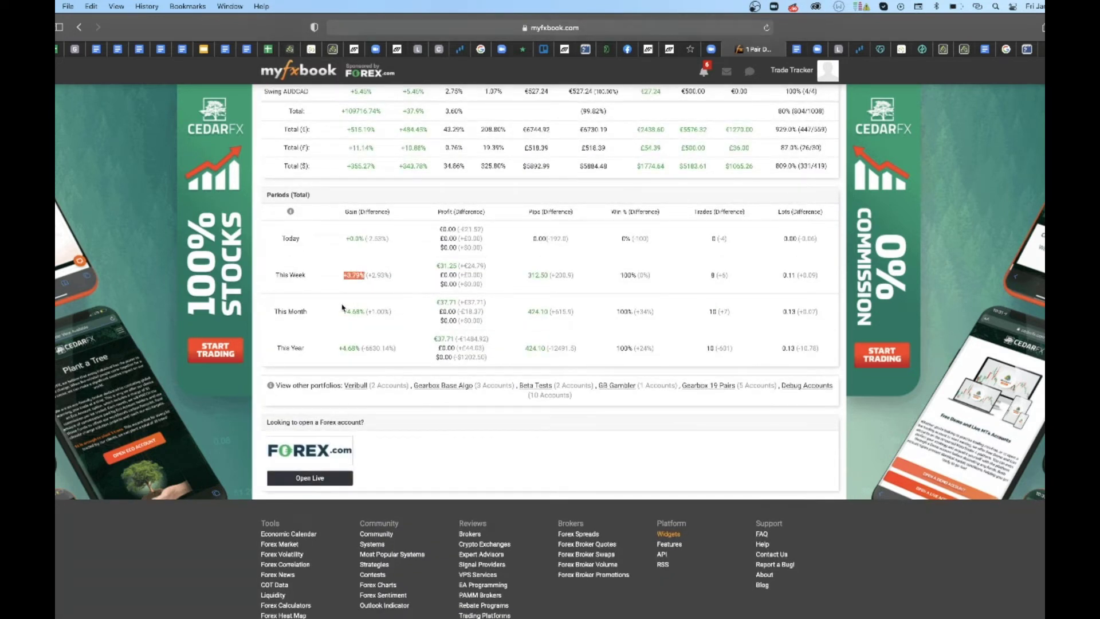
scroll(355, 292, "up", 10)
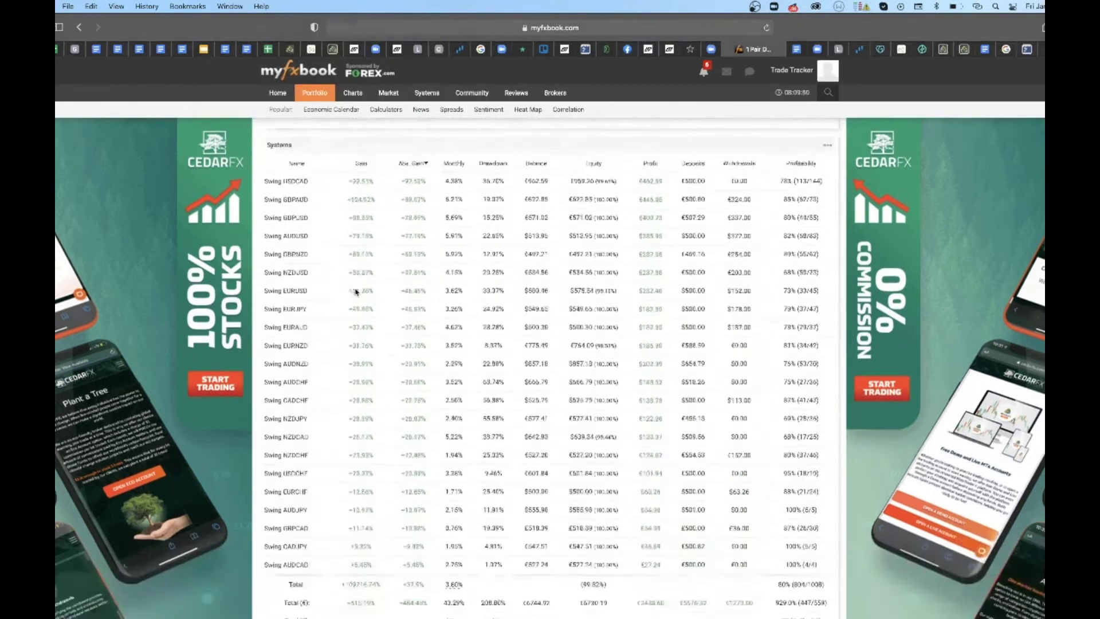
scroll(356, 289, "down", 4)
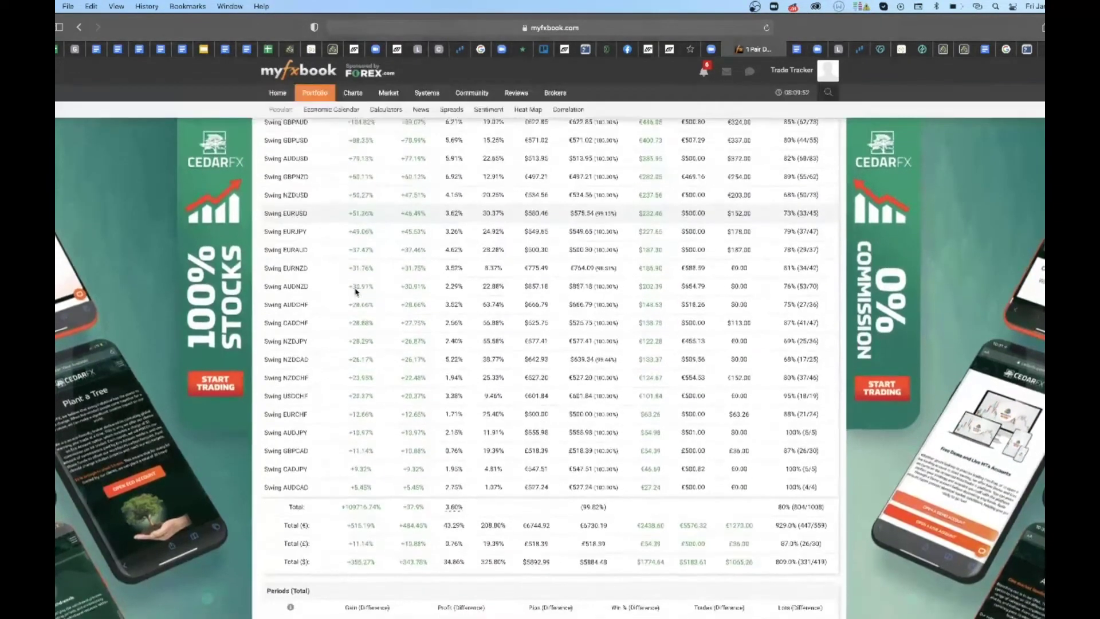
scroll(355, 288, "up", 5)
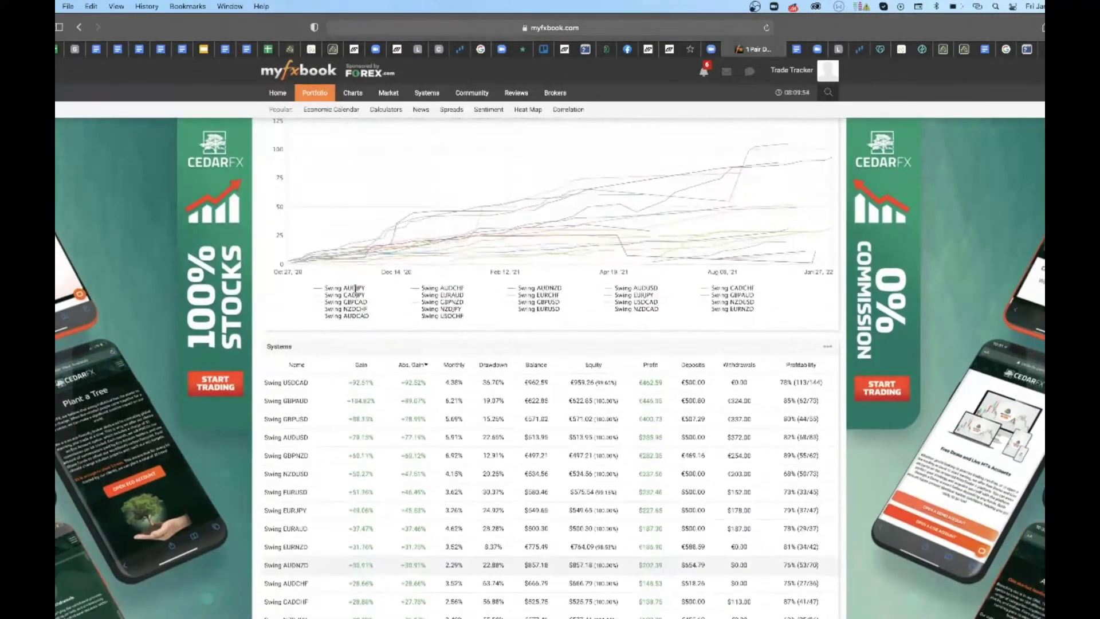
left_click(362, 365)
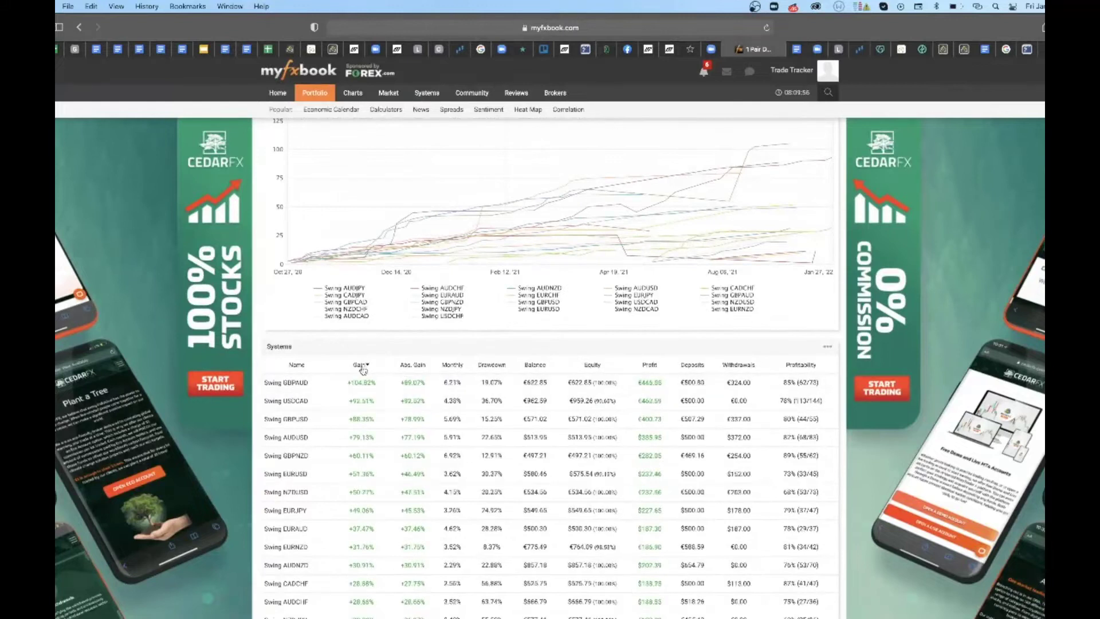
Step: Scroll through the ranked systems table, led by Swing GBPAUD at +104.82%
scroll(361, 466, "down", 3)
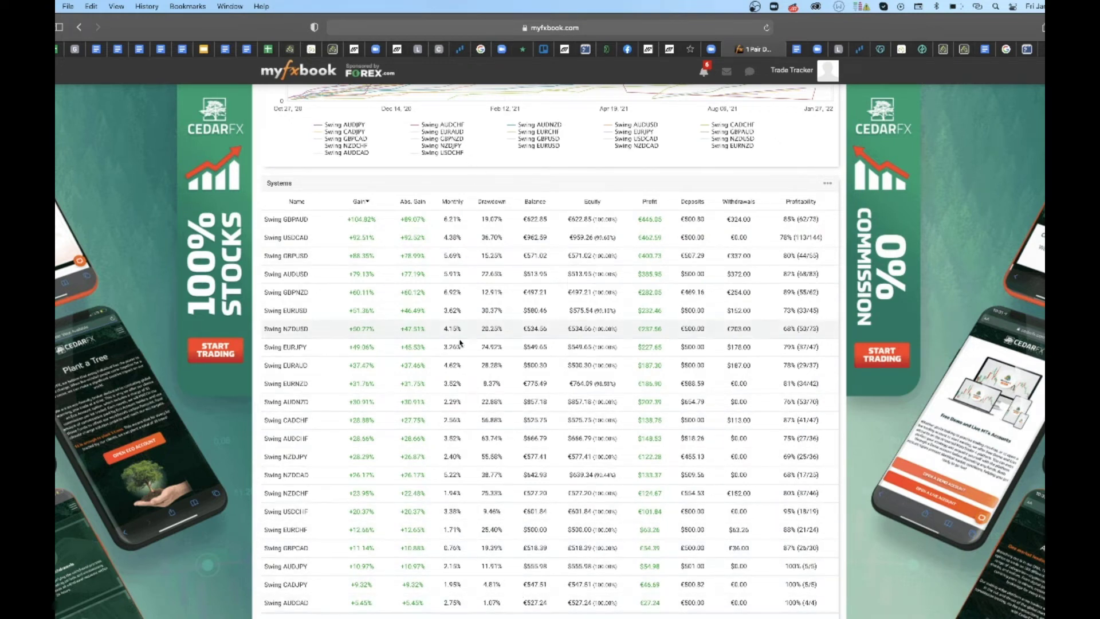
scroll(480, 471, "up", 5)
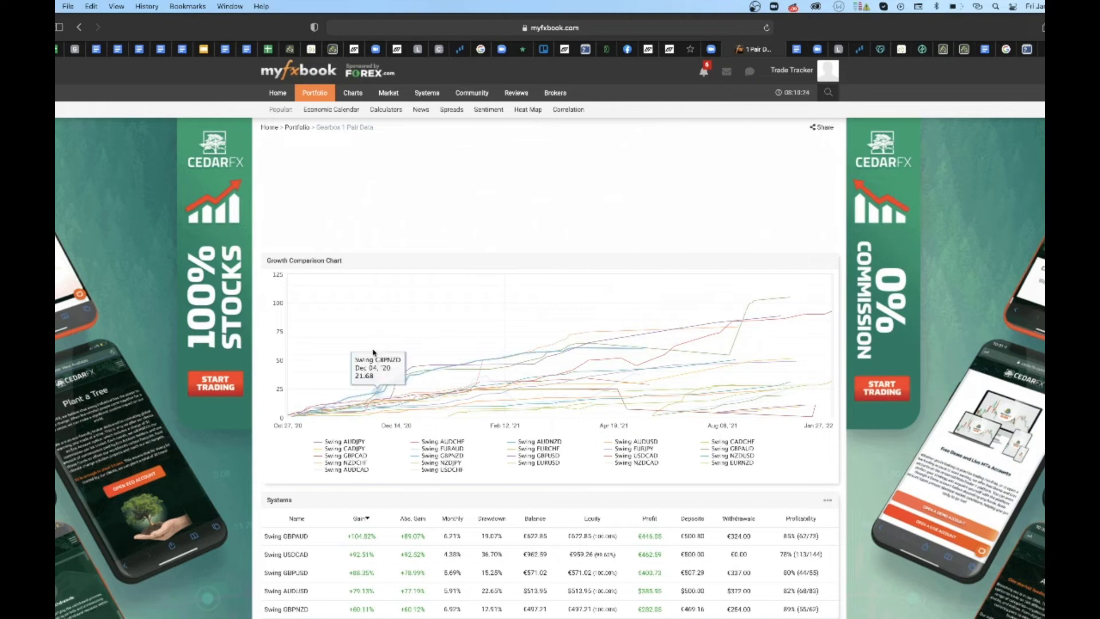
scroll(372, 358, "down", 3)
scroll(372, 352, "down", 3)
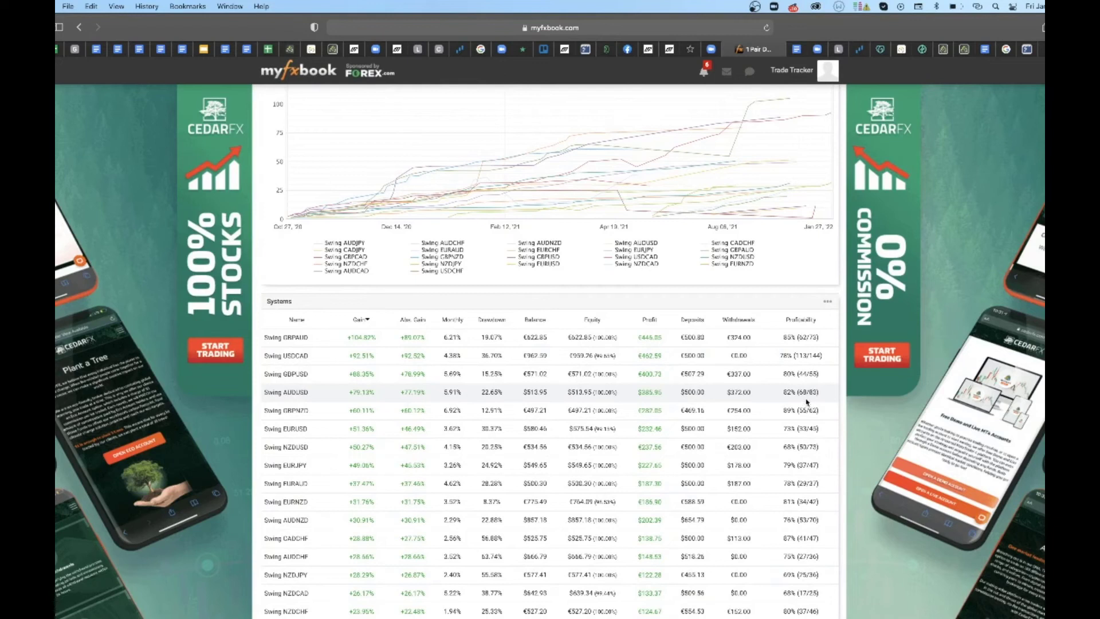
scroll(819, 349, "down", 3)
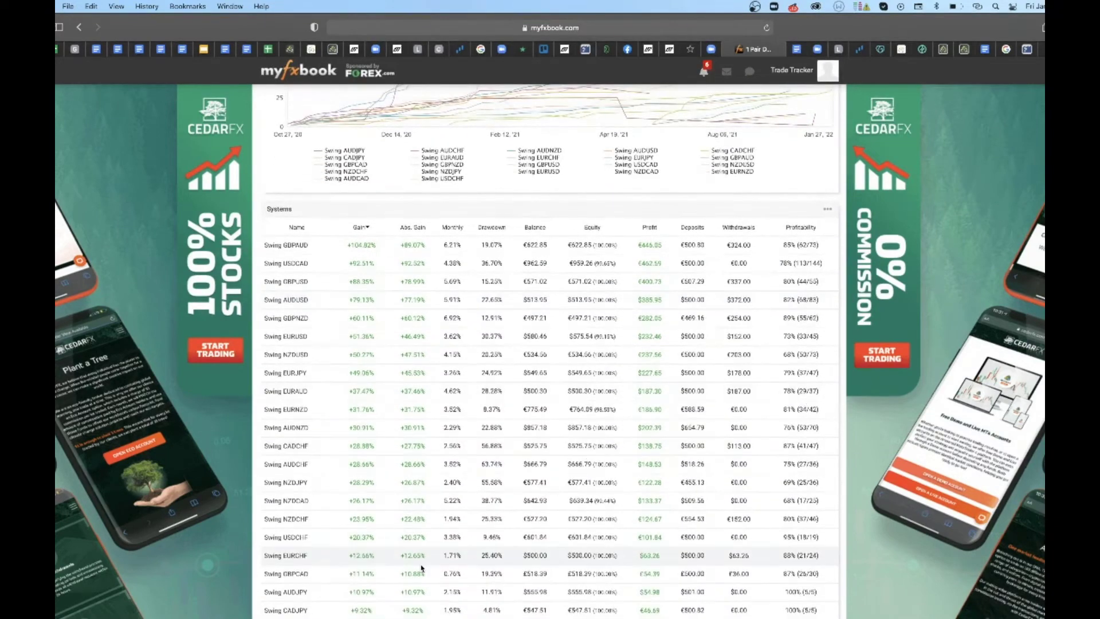
scroll(417, 499, "down", 1)
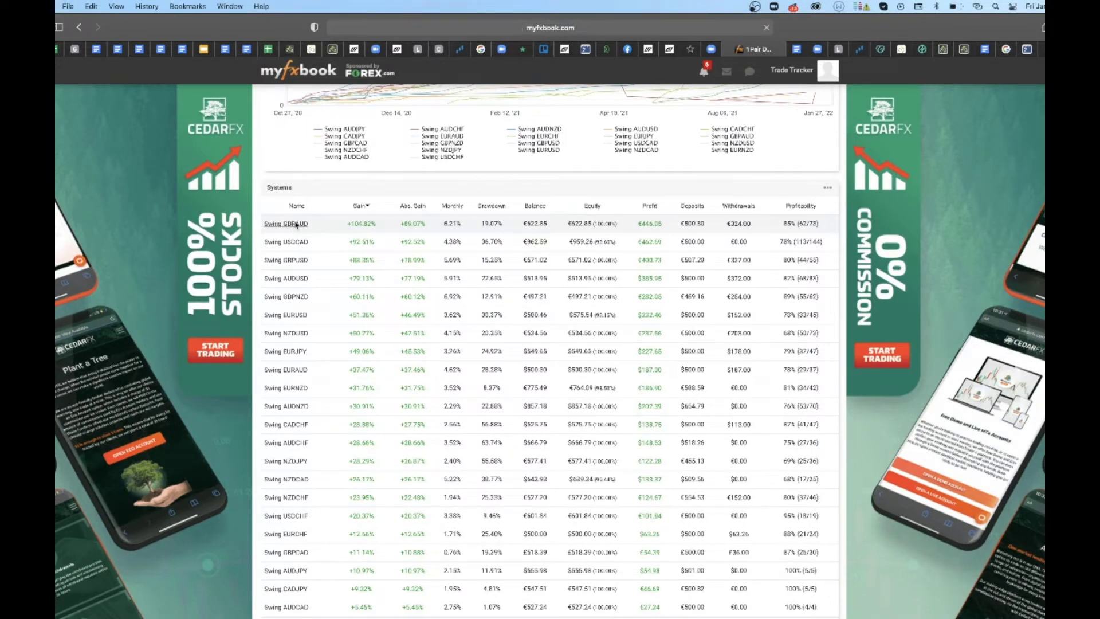
Step: Open Swing GBPAUD and review its +104.82% gain, growth chart and 73 trades
left_click(296, 224)
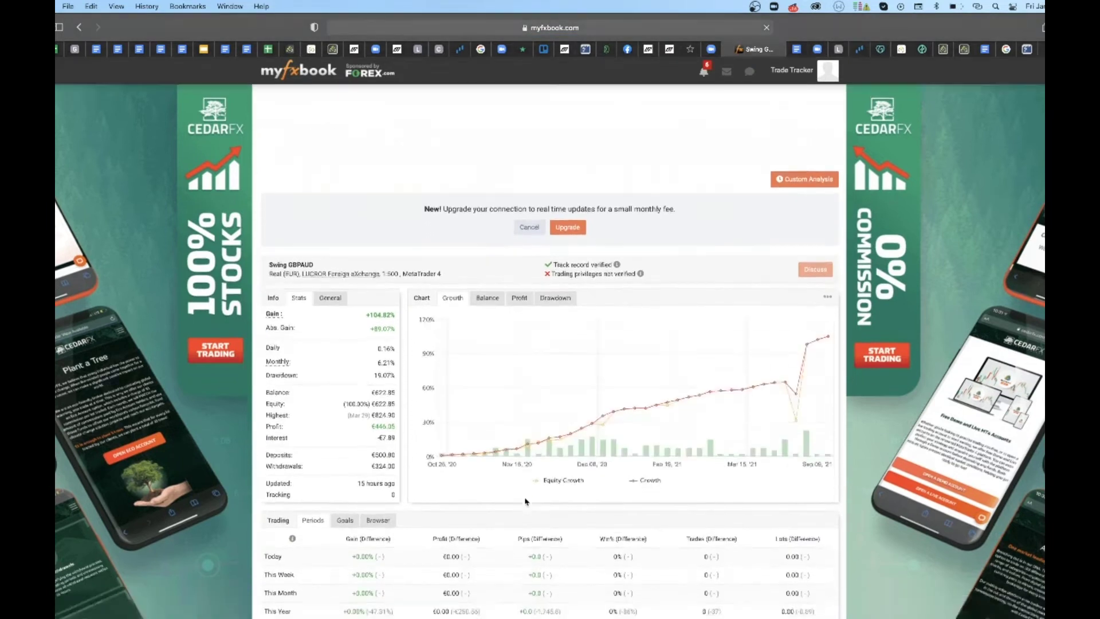
scroll(526, 501, "down", 1)
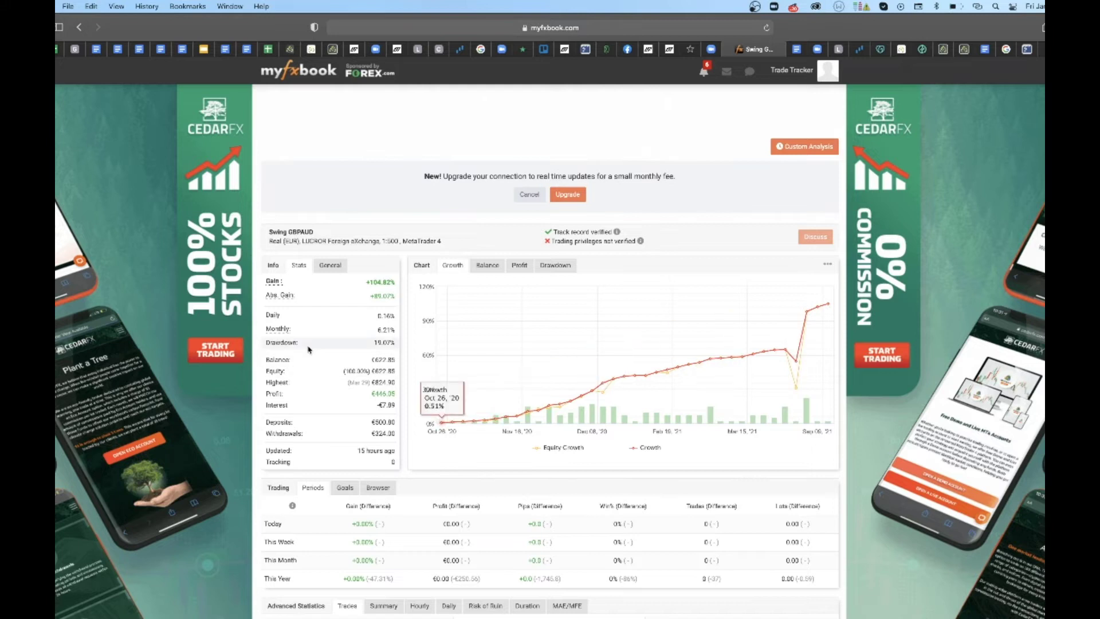
scroll(402, 410, "down", 3)
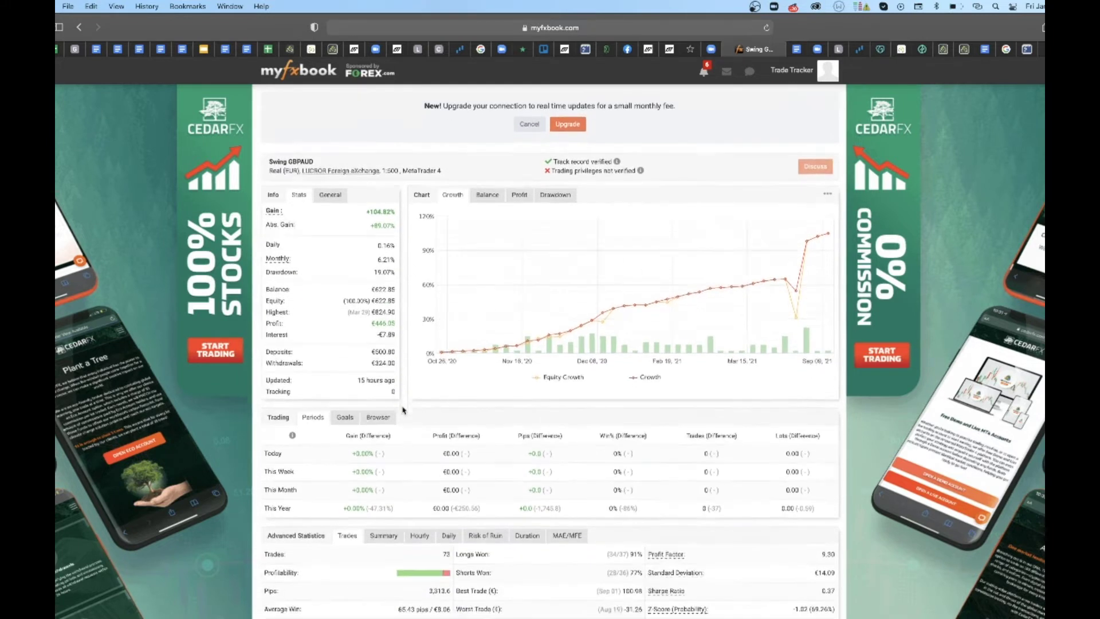
scroll(424, 492, "down", 5)
scroll(422, 491, "up", 6)
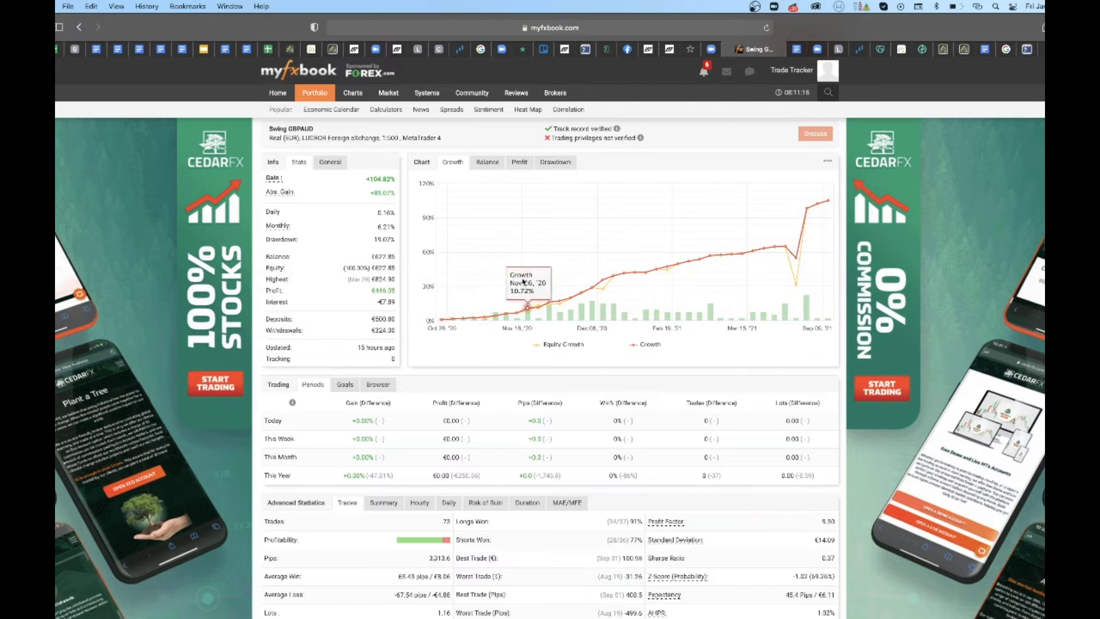
mouse_move(320, 91)
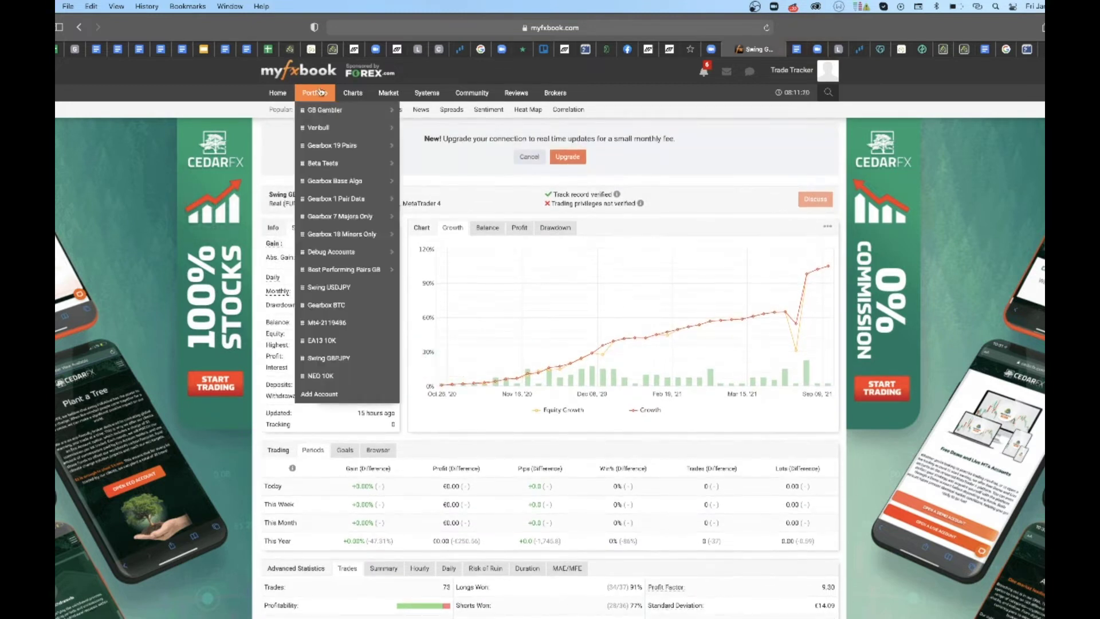
Step: Open the MT4 demo account and review its +2.84% gain, $28,359.28 profit and 9 trades
left_click(336, 324)
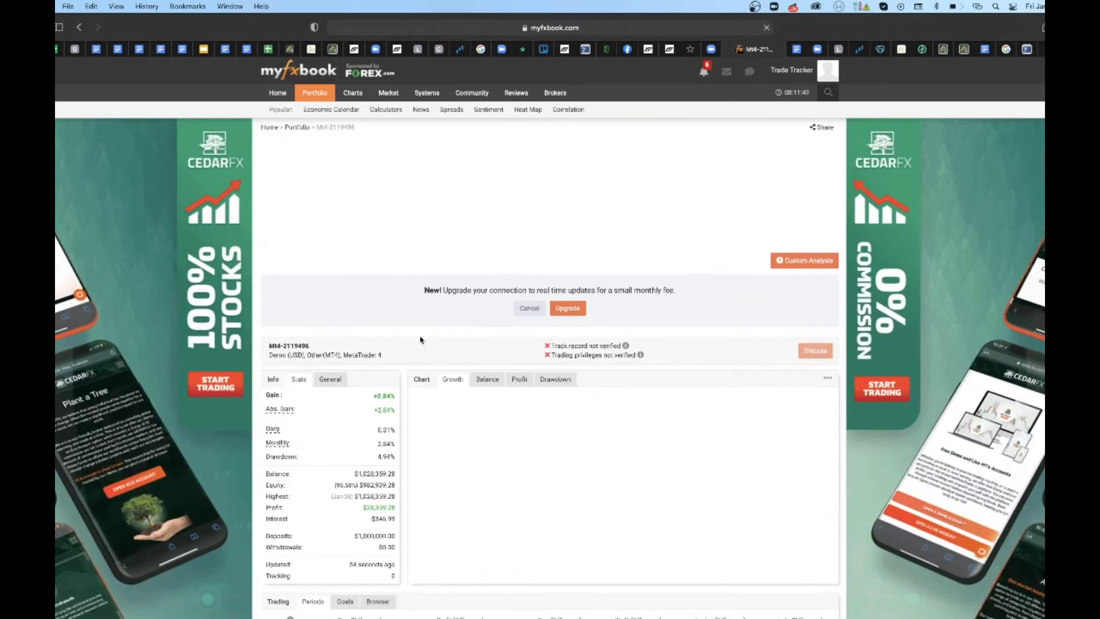
scroll(421, 370, "down", 3)
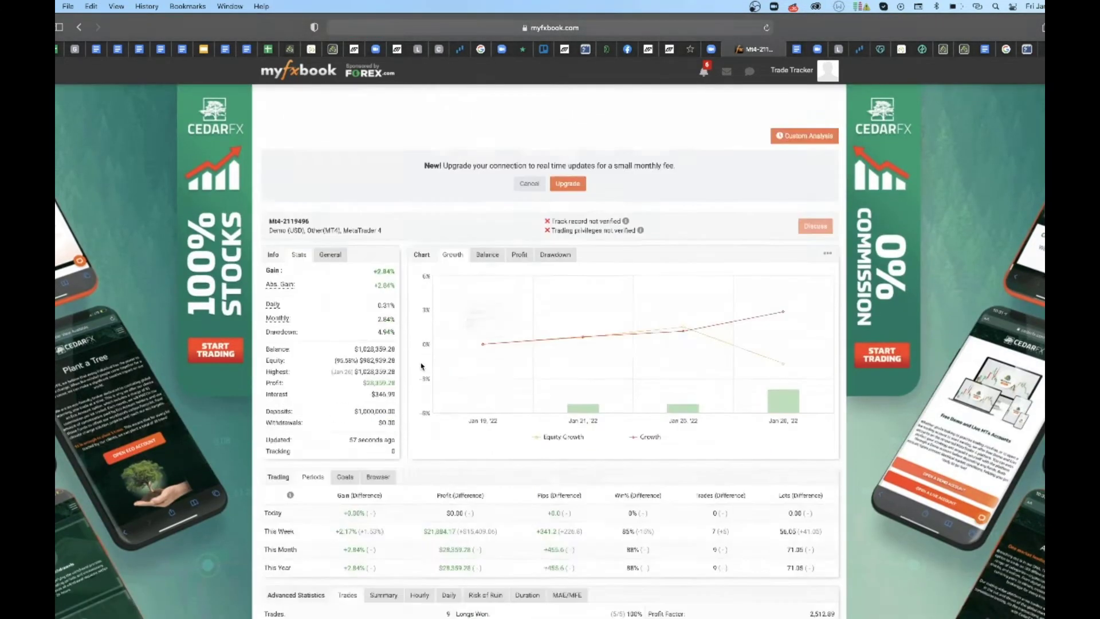
scroll(397, 446, "down", 3)
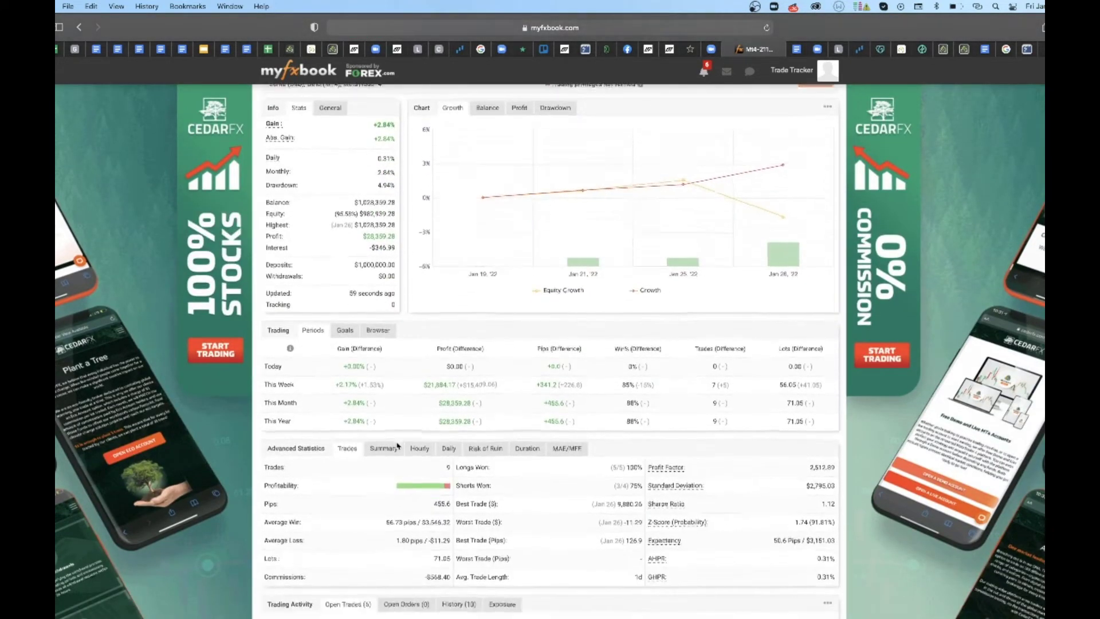
mouse_move(403, 465)
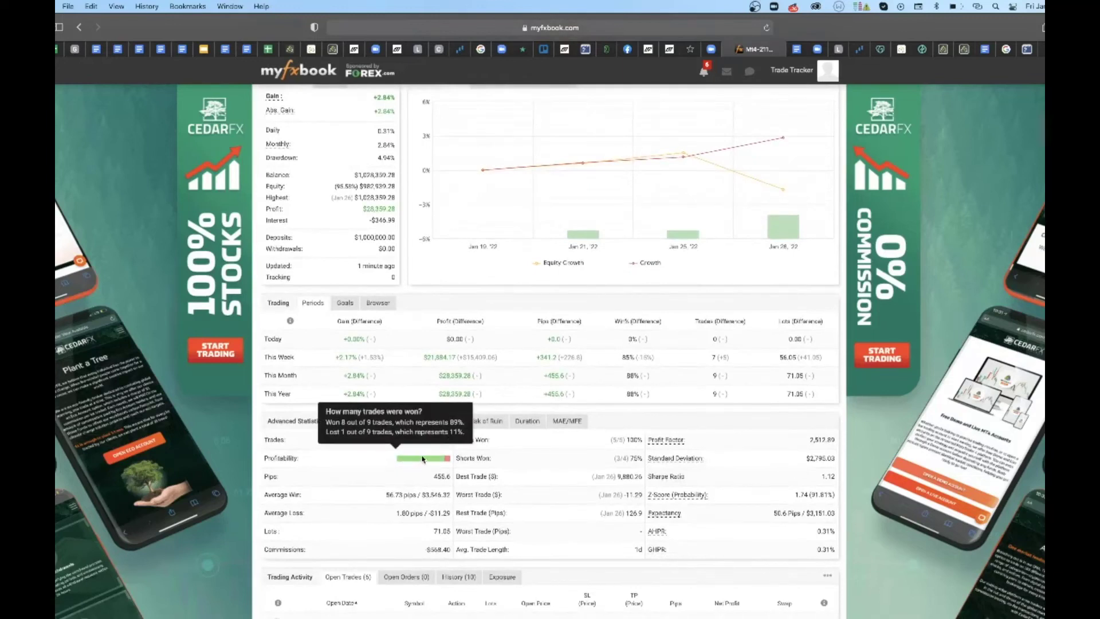
scroll(422, 458, "up", 1)
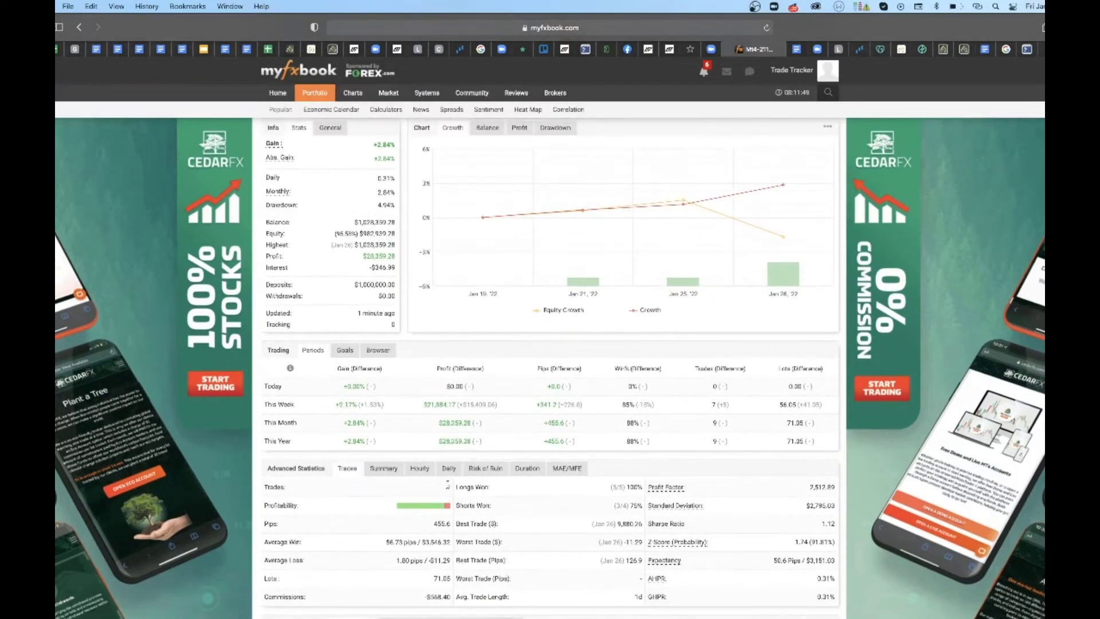
Step: Highlight and then clear the demo account's stats panel figures
scroll(447, 486, "up", 2)
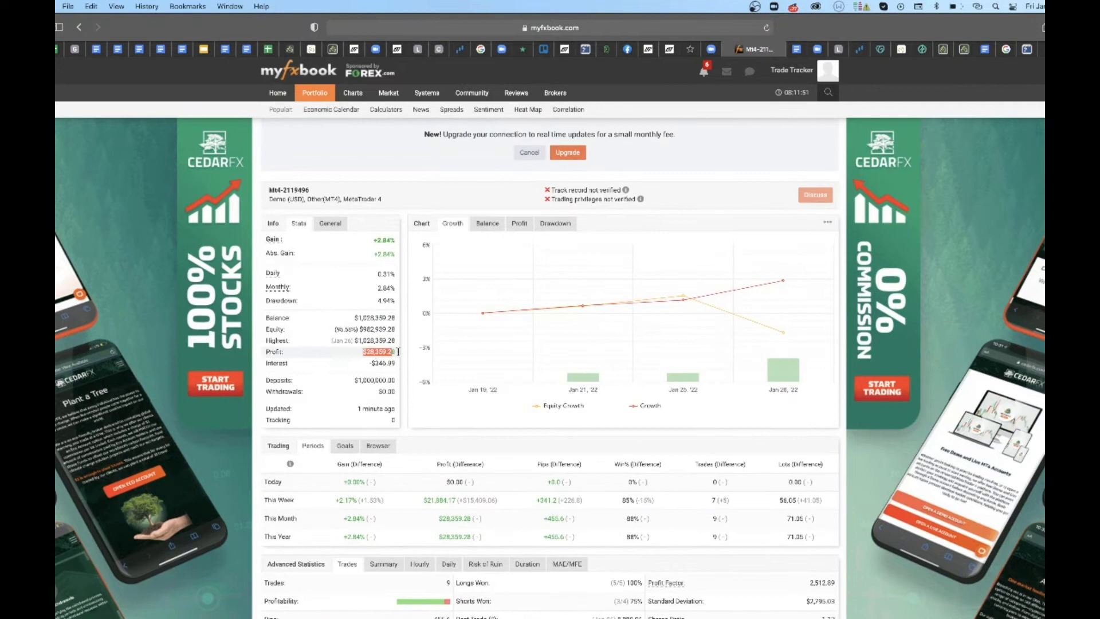
left_click_drag(398, 352, 415, 229)
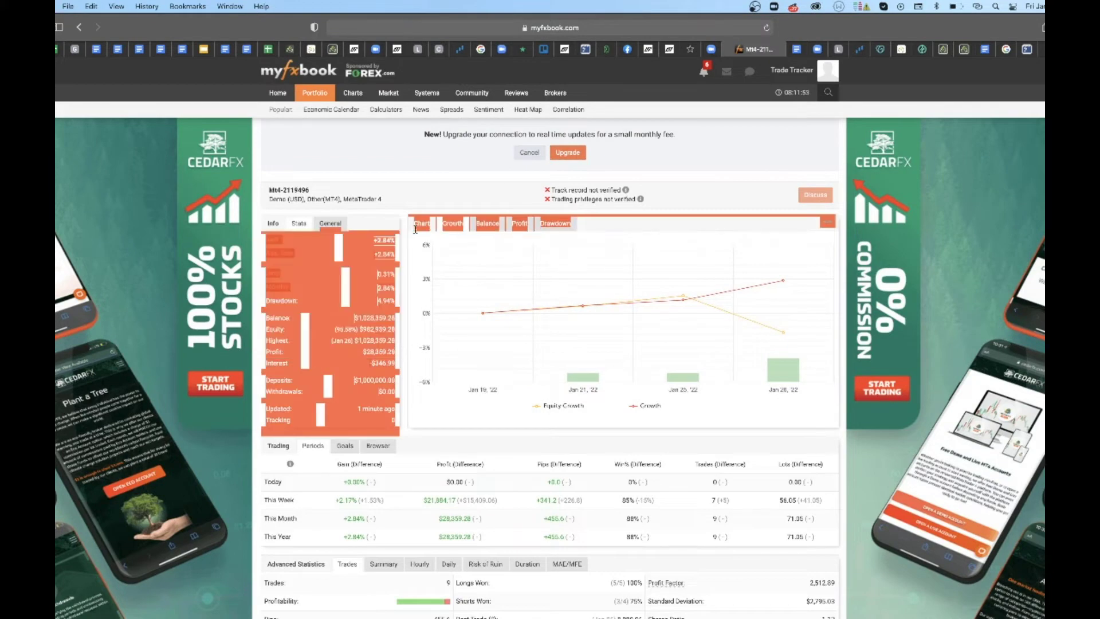
left_click(394, 194)
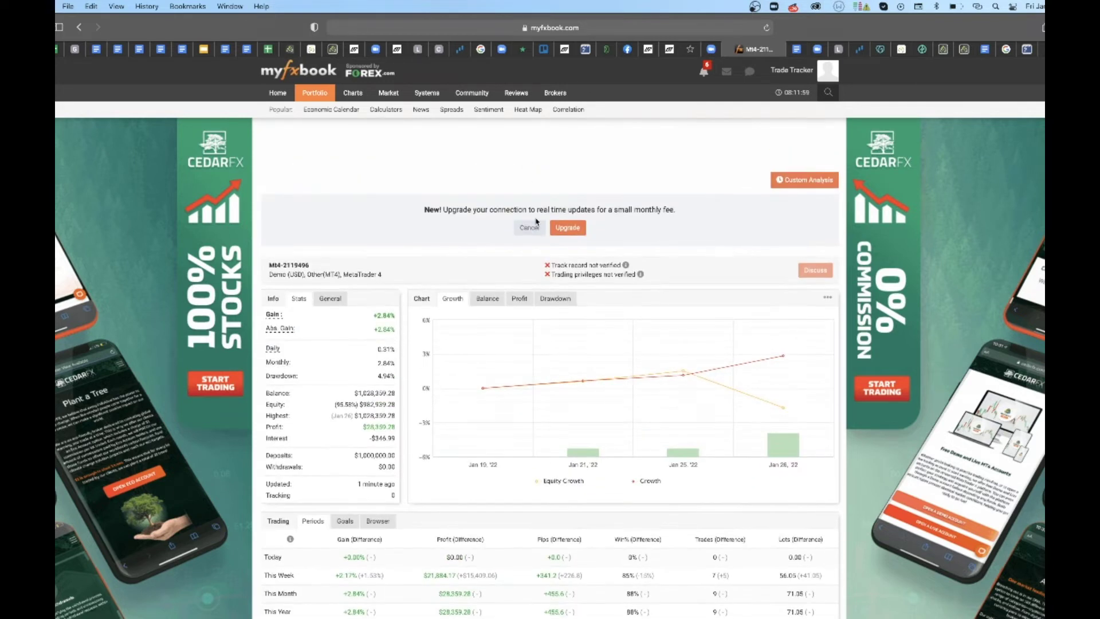
Step: Dismiss the upgrade offer and review the 6 open trades and monthly analytics
left_click(528, 227)
scroll(439, 294, "down", 3)
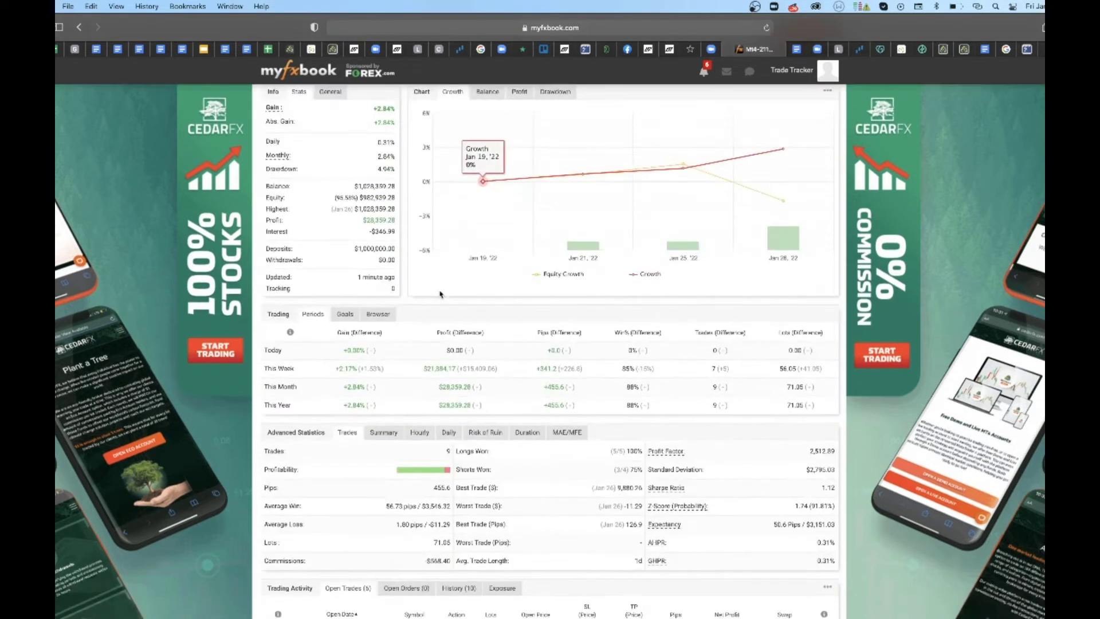
scroll(671, 418, "down", 6)
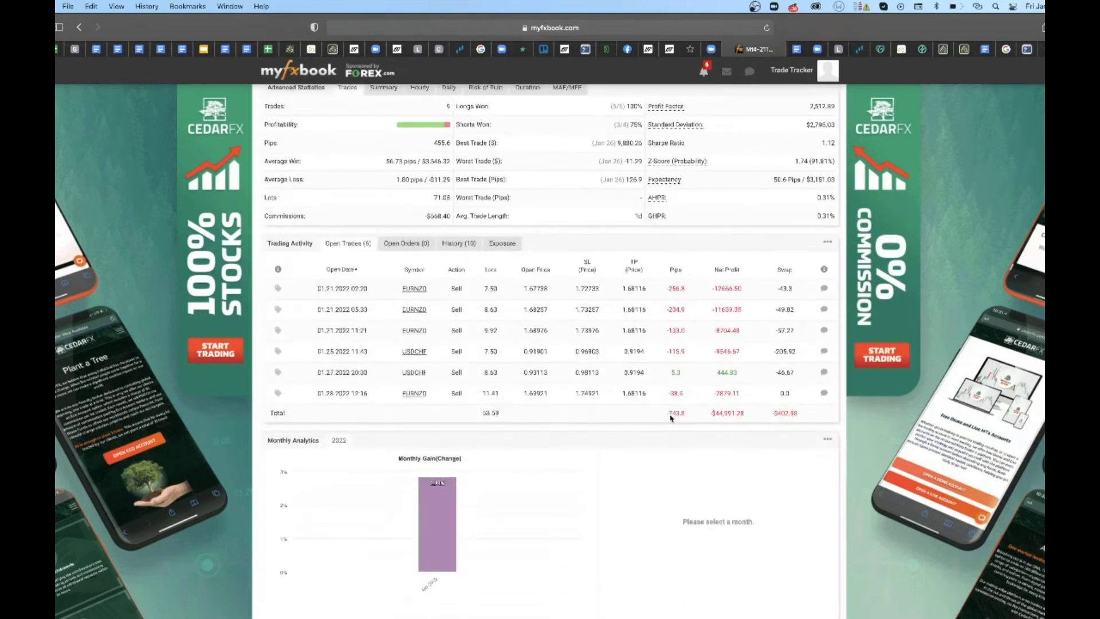
scroll(400, 370, "up", 10)
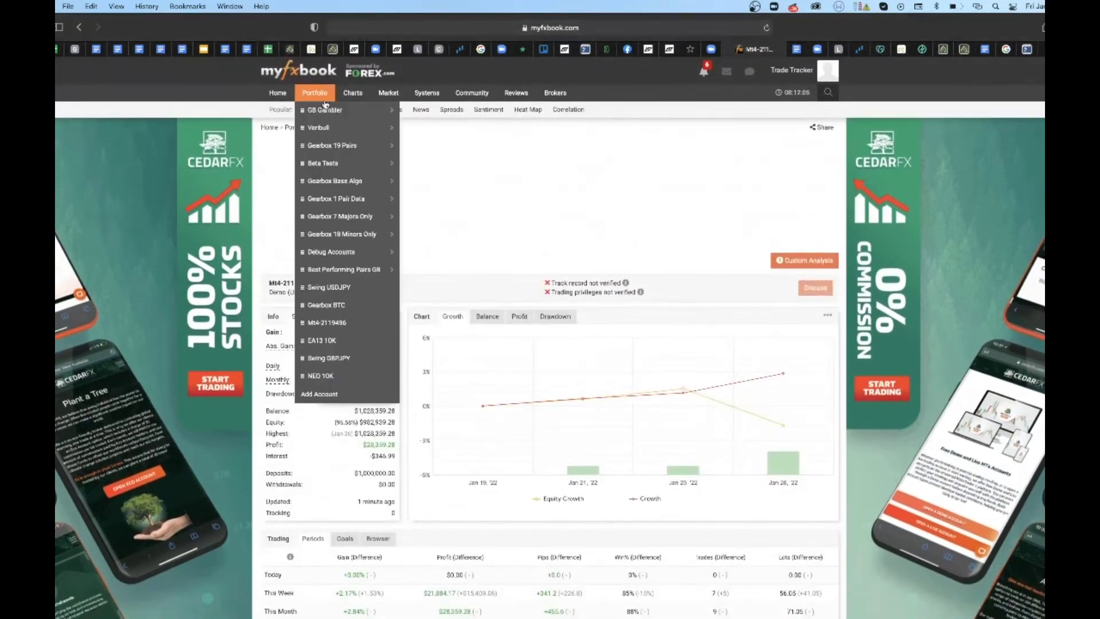
mouse_move(333, 241)
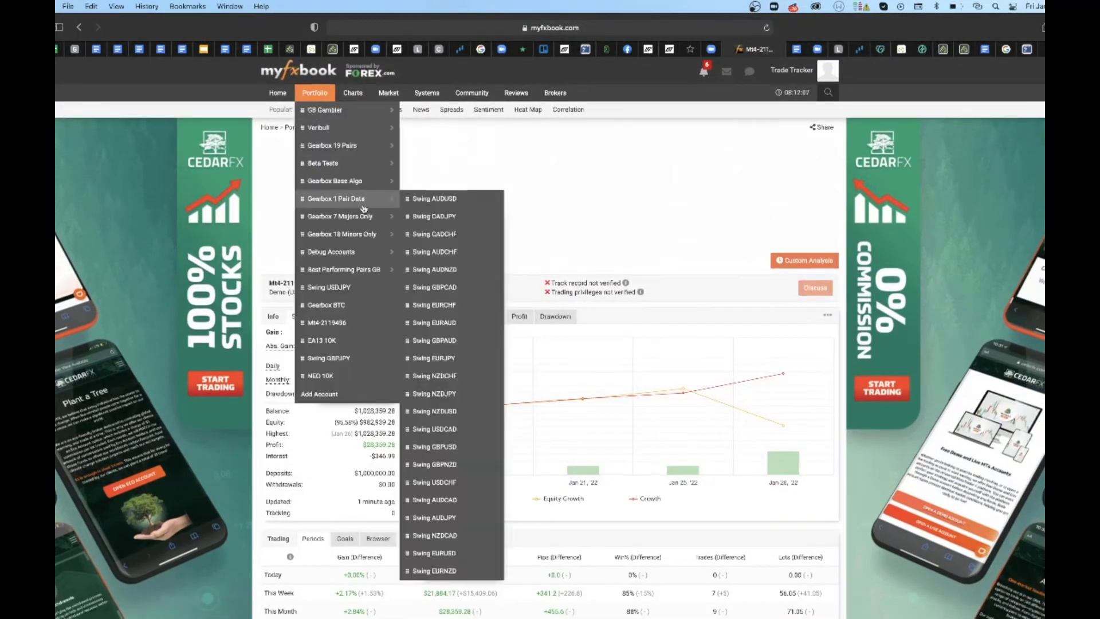
scroll(421, 259, "down", 3)
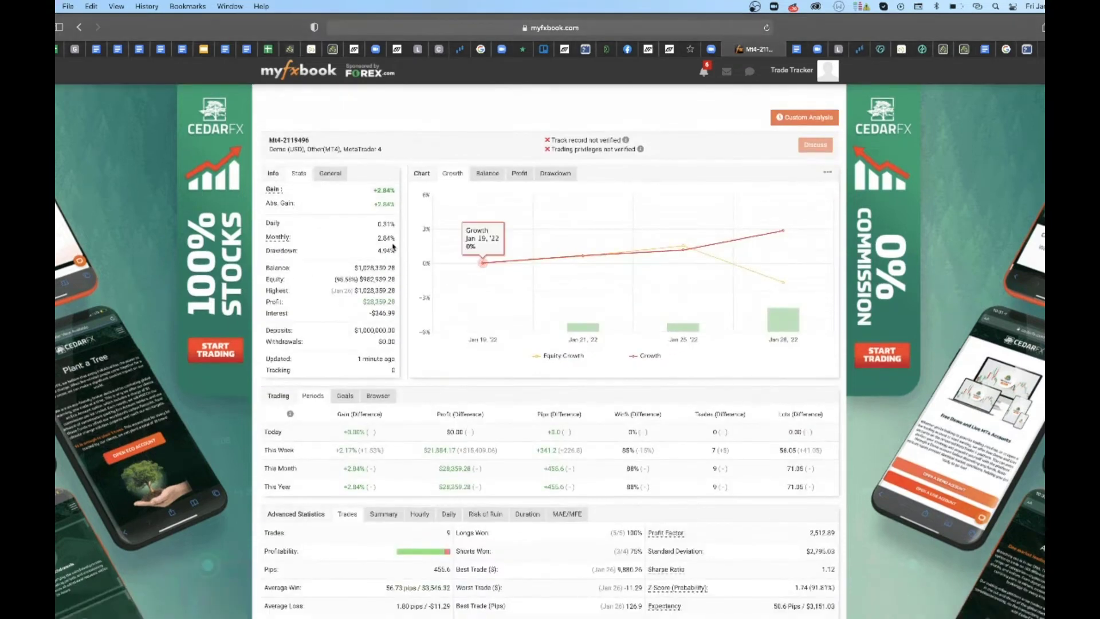
scroll(364, 247, "up", 3)
scroll(370, 281, "down", 3)
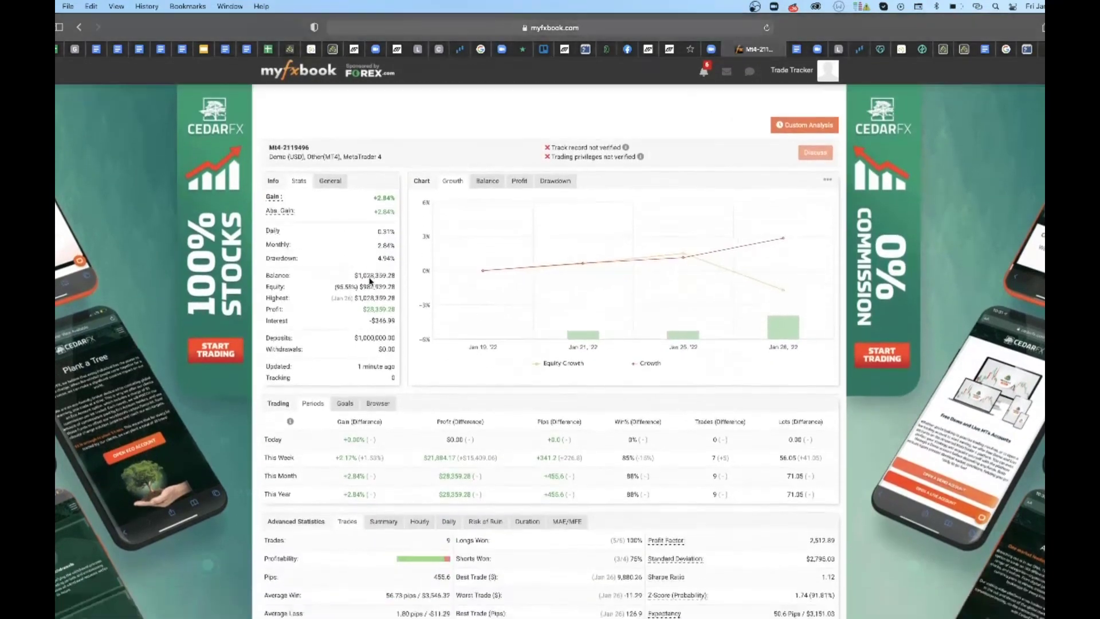
scroll(304, 114, "up", 3)
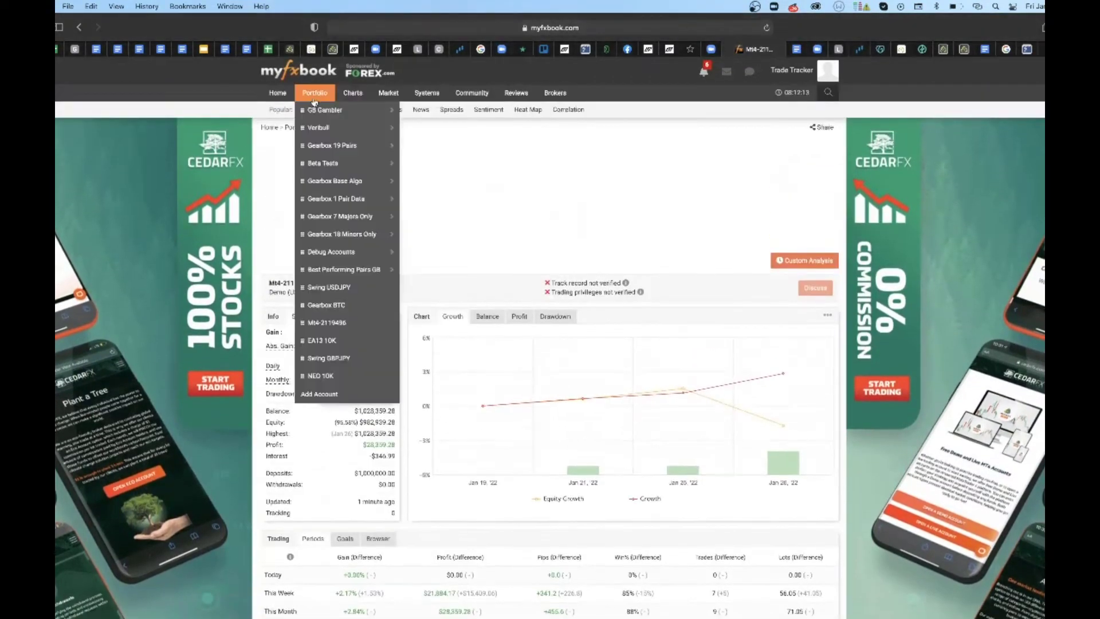
mouse_move(332, 161)
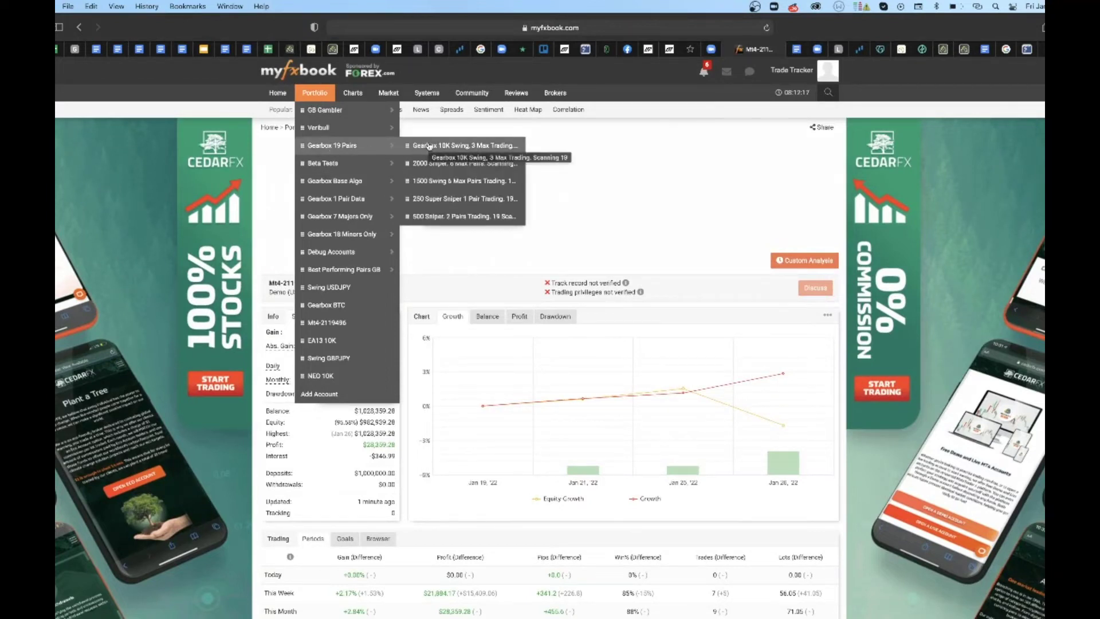
mouse_move(355, 200)
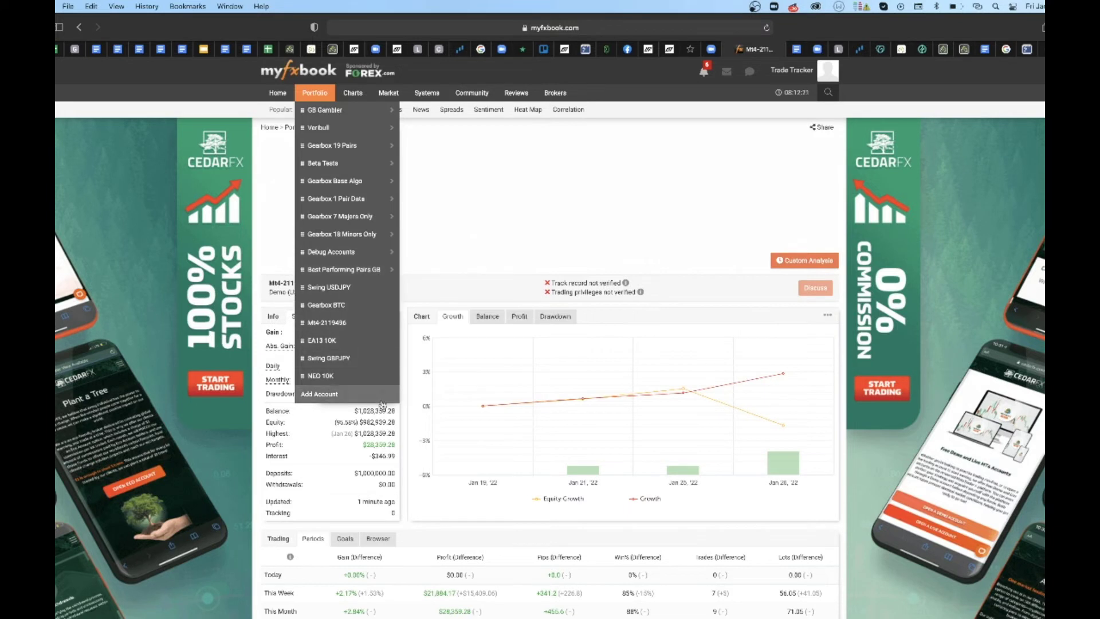
Step: Confirm OBS is still streaming live, then switch to the remote desktop space
key("ctrl+Up")
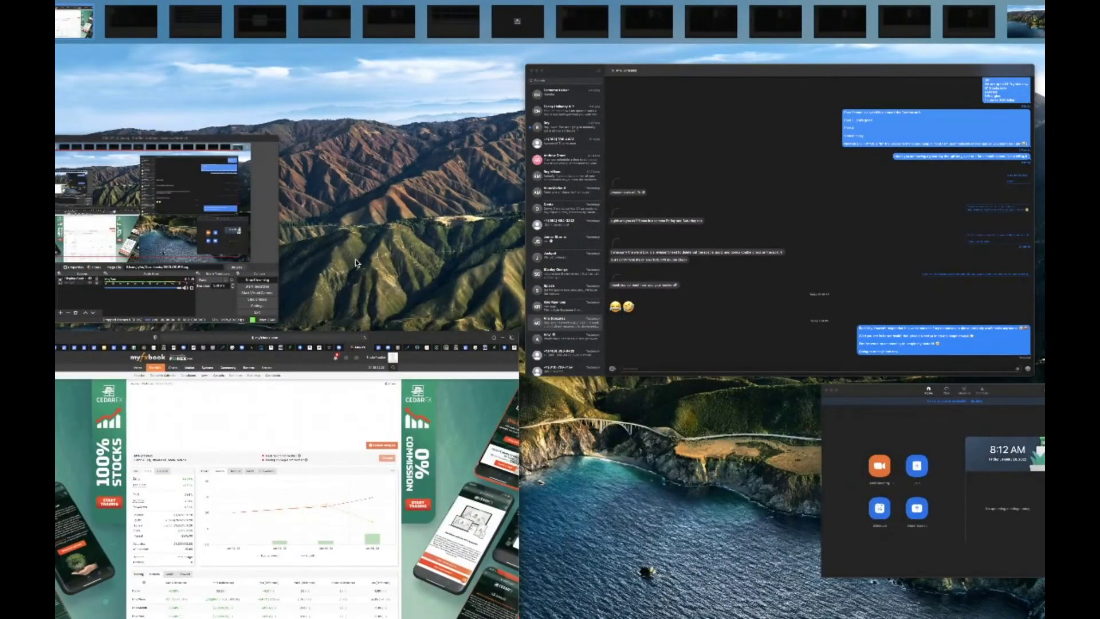
key("ctrl+Up")
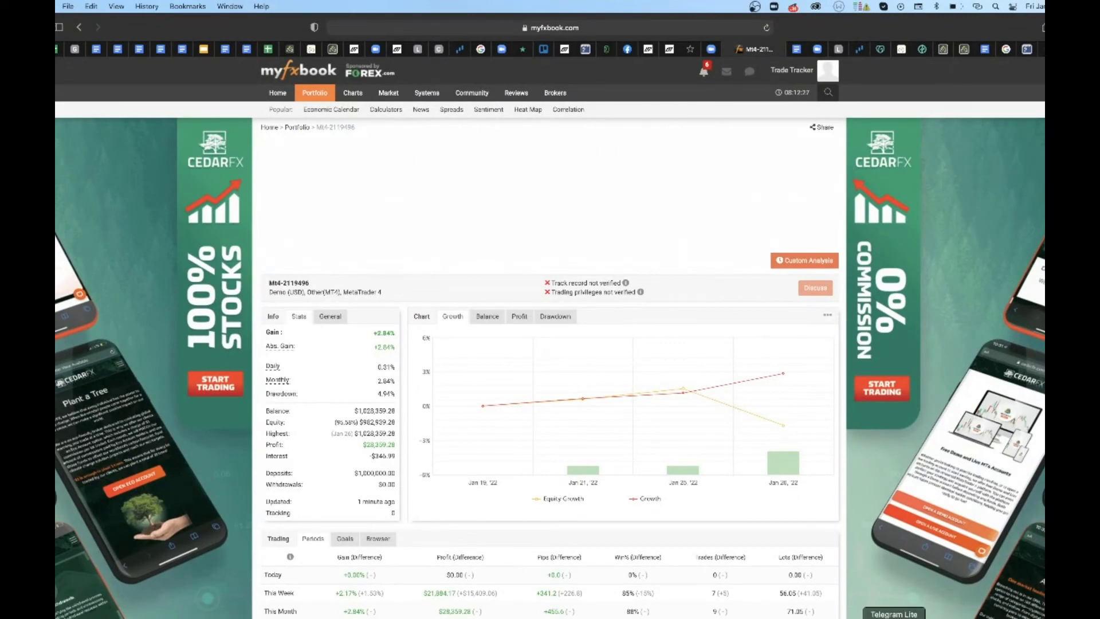
left_click(921, 617)
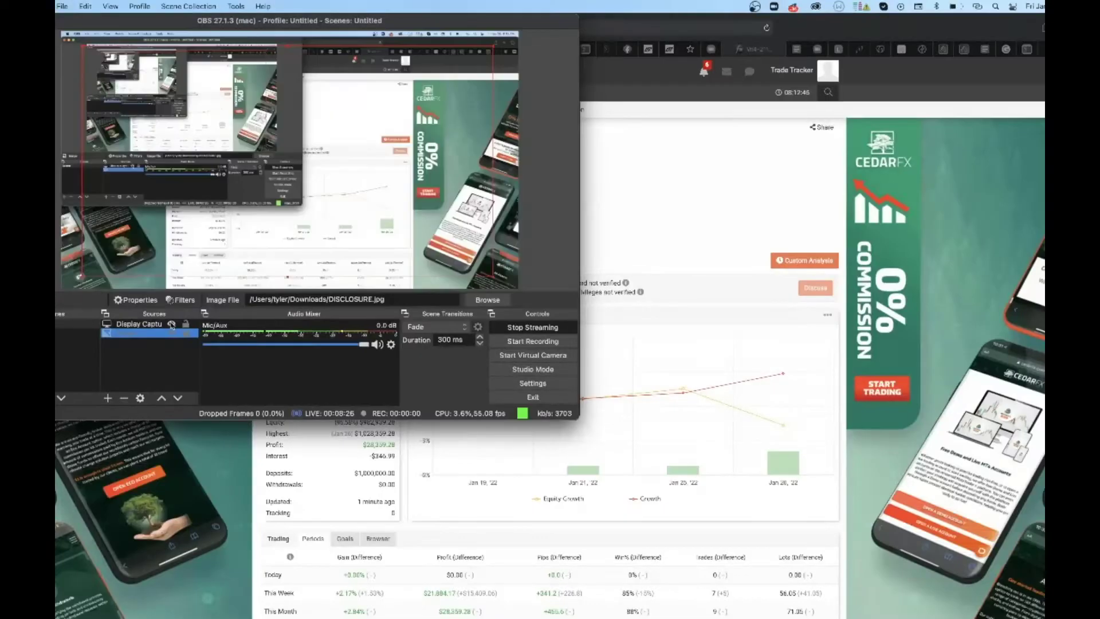
key("ctrl+Up")
left_click(200, 39)
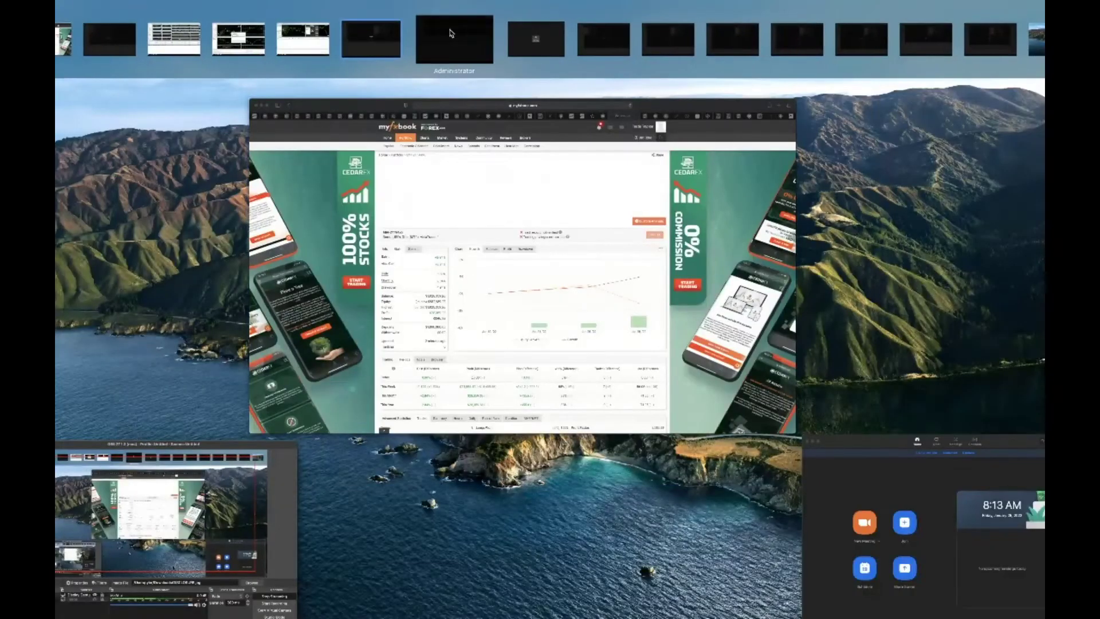
Step: Reconnect the Administrator remote session and open the Cloud Trader 9 remote desktop
left_click(451, 33)
left_click(587, 391)
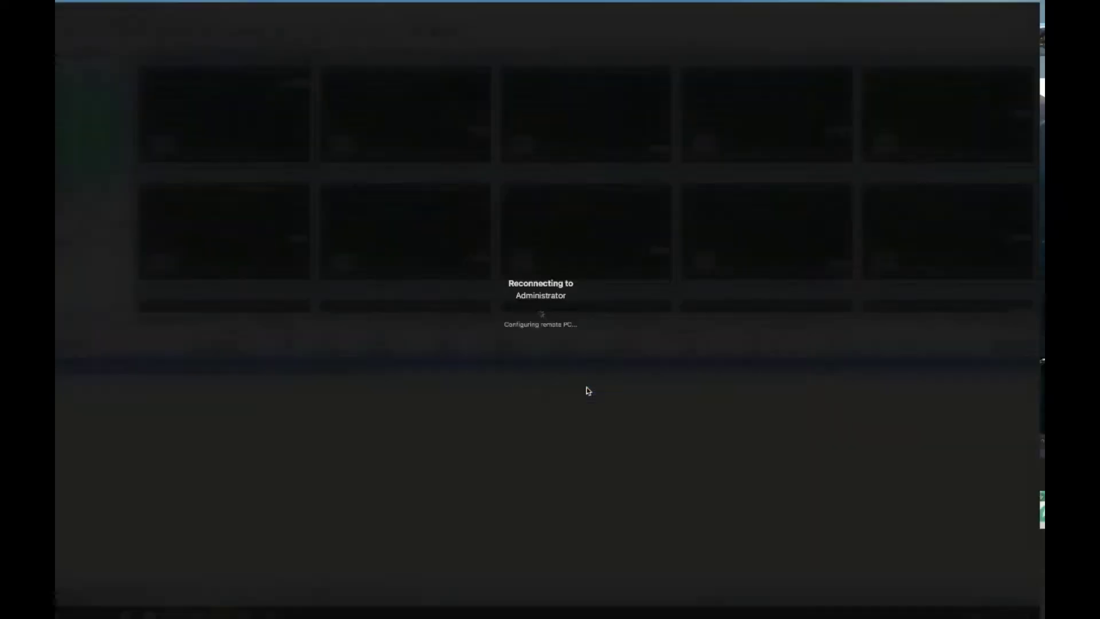
key("ctrl+Up")
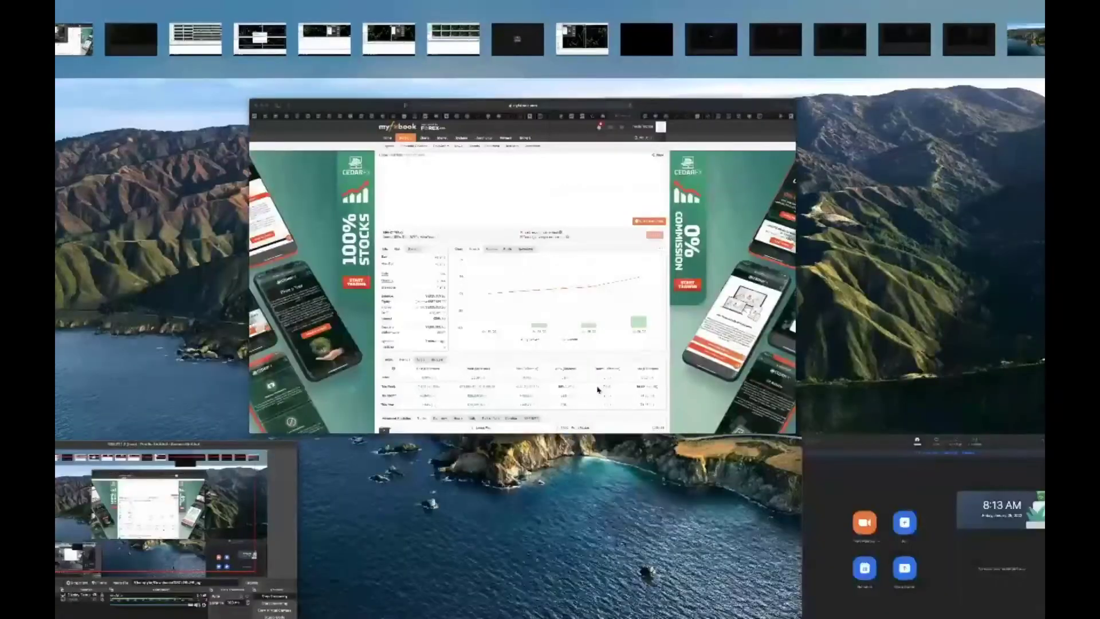
left_click(788, 52)
key("ctrl+Up")
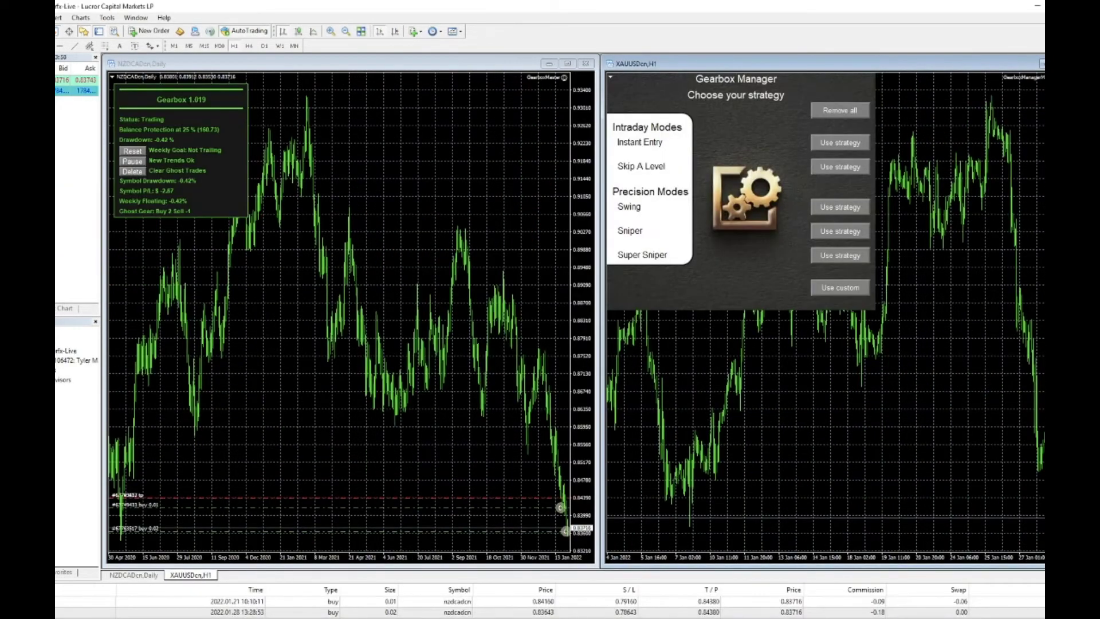
Step: Bring the NZDCAD daily chart forward and enlarge the Terminal trade list panel
left_click(287, 568)
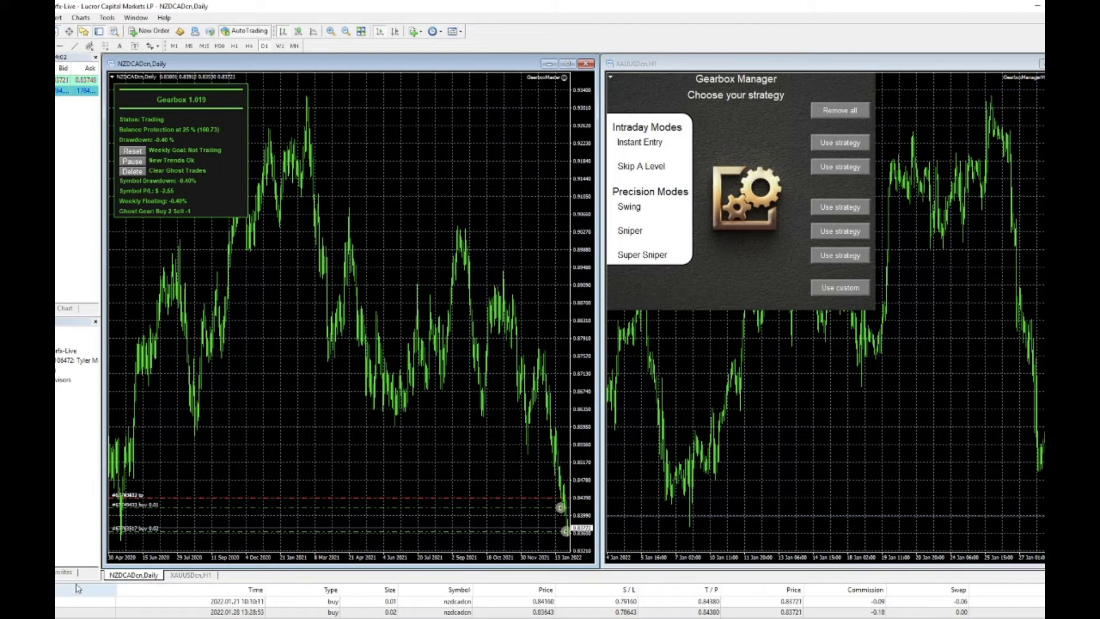
left_click_drag(81, 581, 102, 470)
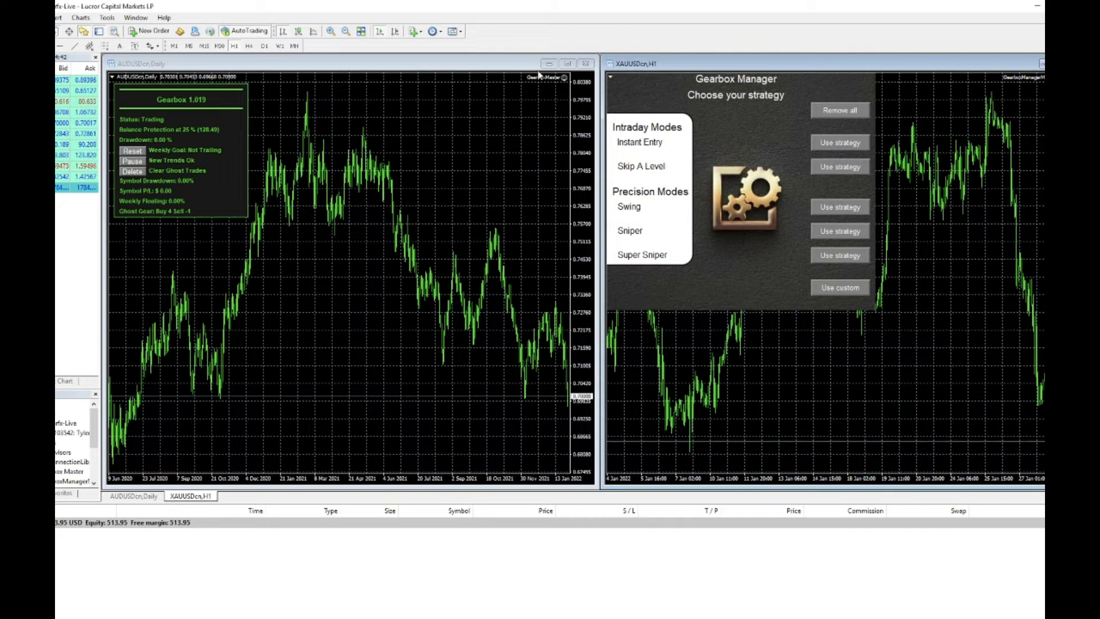
Step: Open the Gearbox EA's input settings on the AUDUSD chart, review them, and close the window
double_click(563, 78)
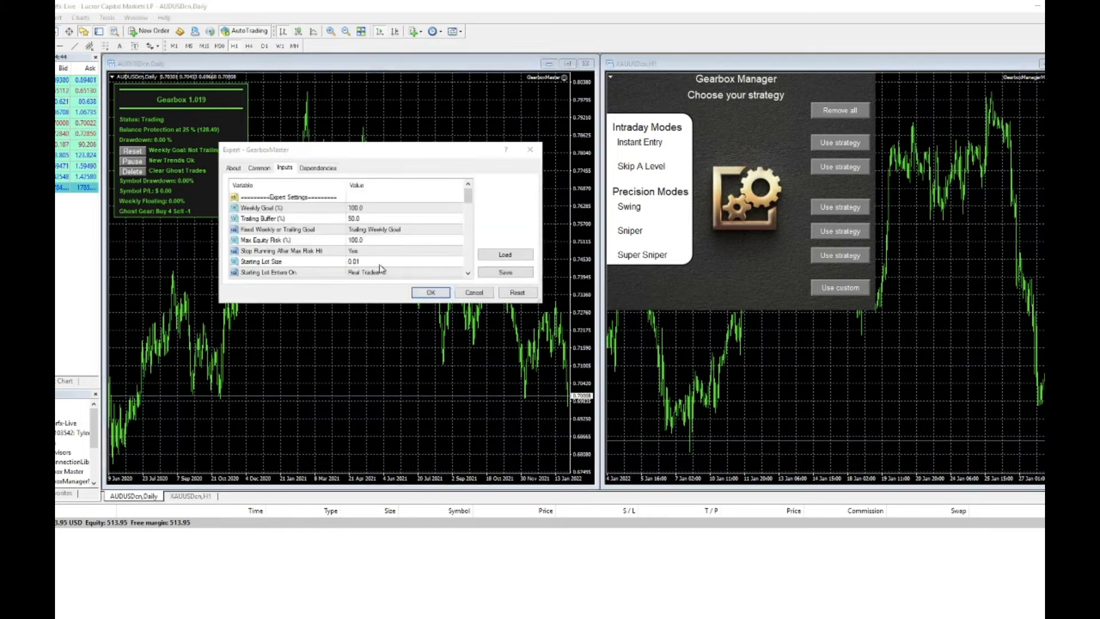
left_click_drag(466, 197, 469, 231)
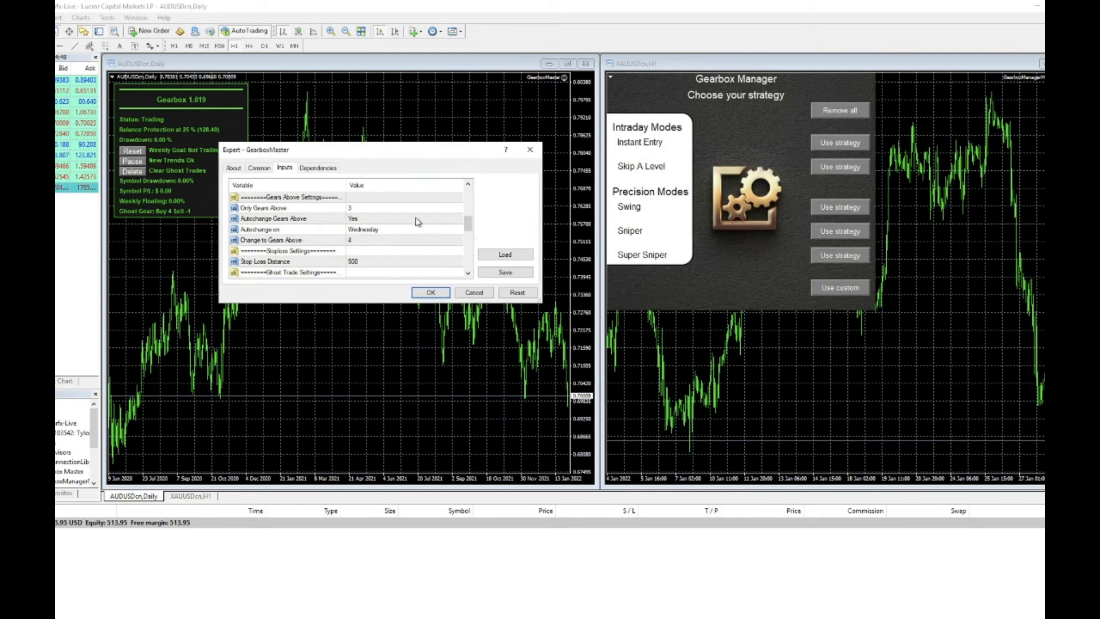
left_click(530, 149)
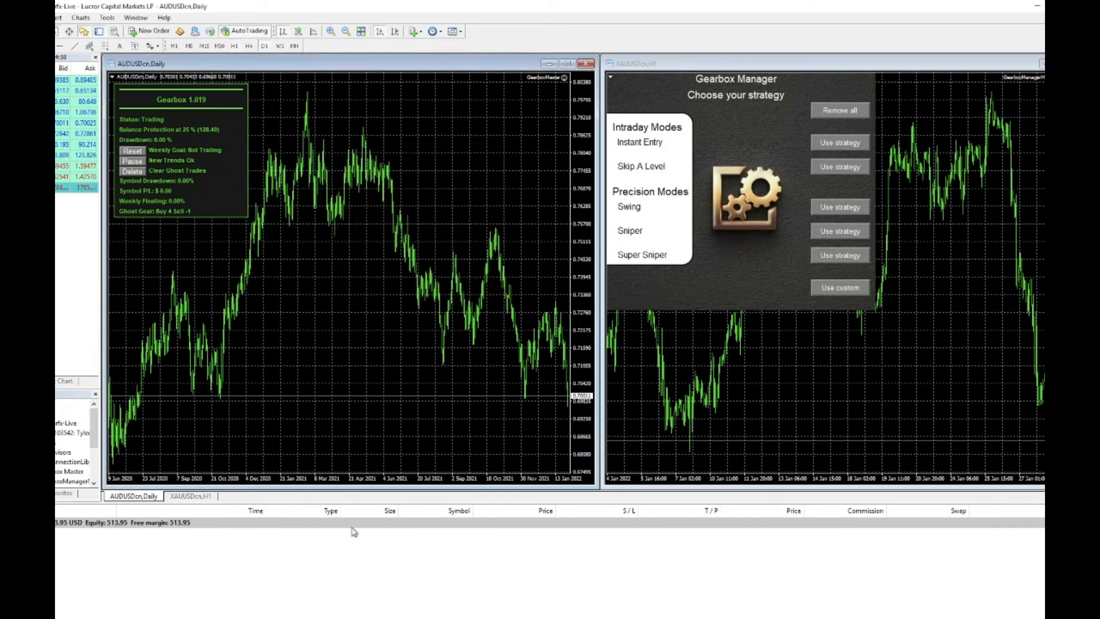
mouse_move(250, 617)
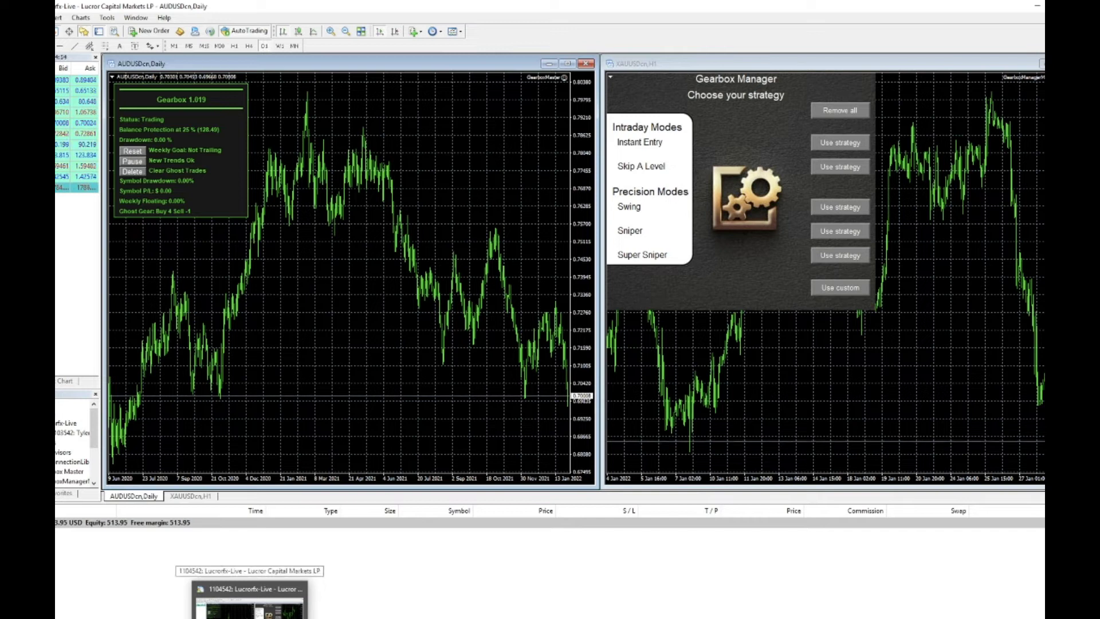
Step: Step through the USDCHF and NZDCHF account terminals to the NZDJPY daily account
left_click(249, 604)
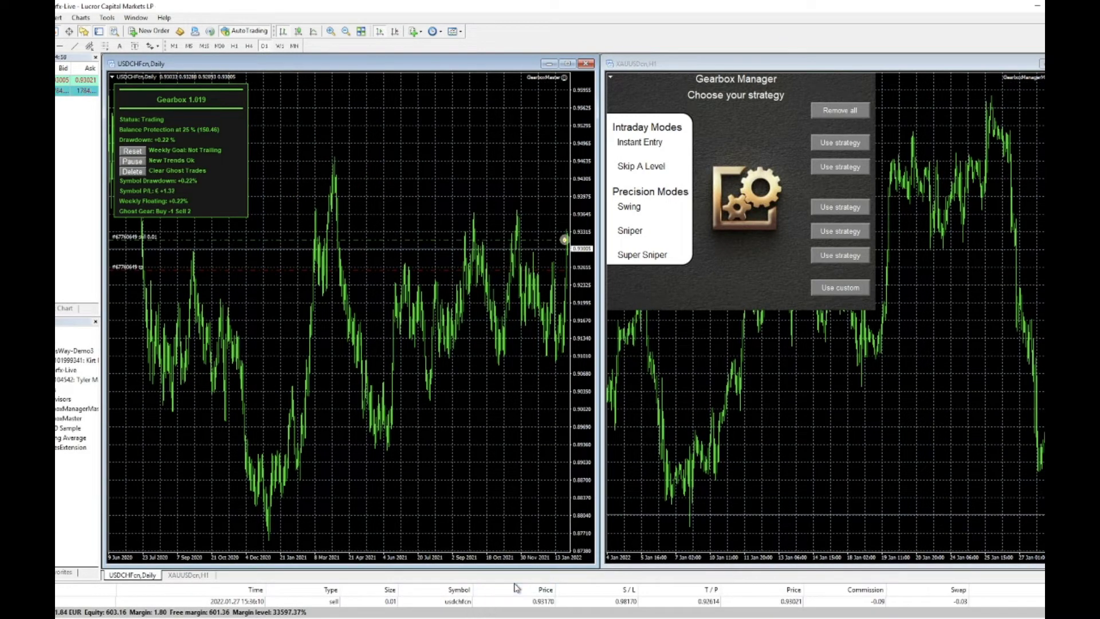
left_click_drag(515, 581, 462, 441)
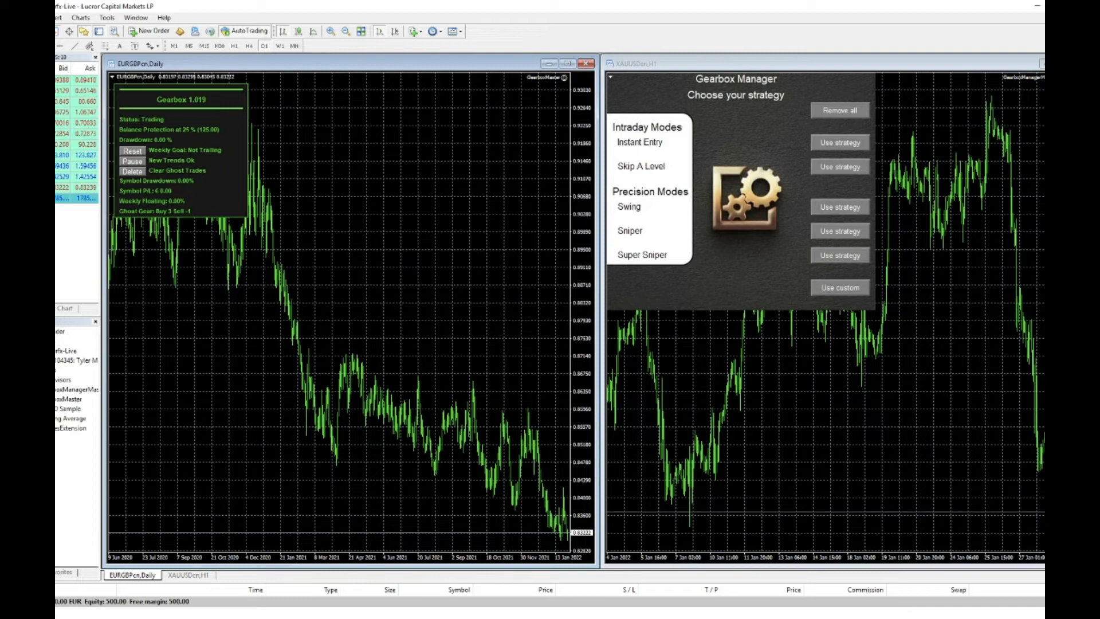
mouse_move(171, 610)
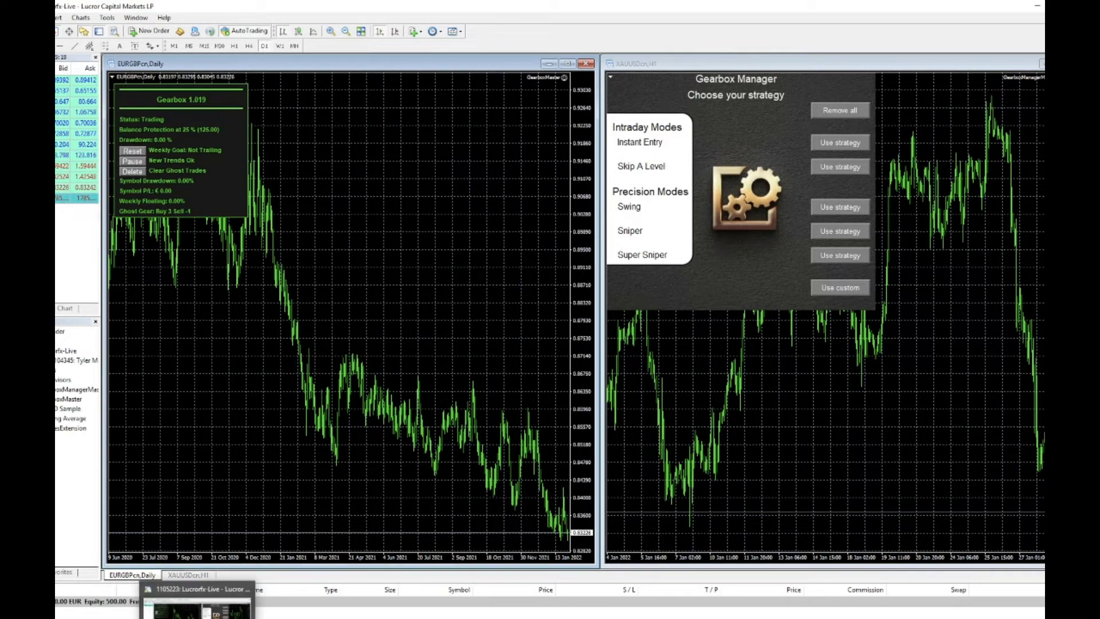
left_click(172, 608)
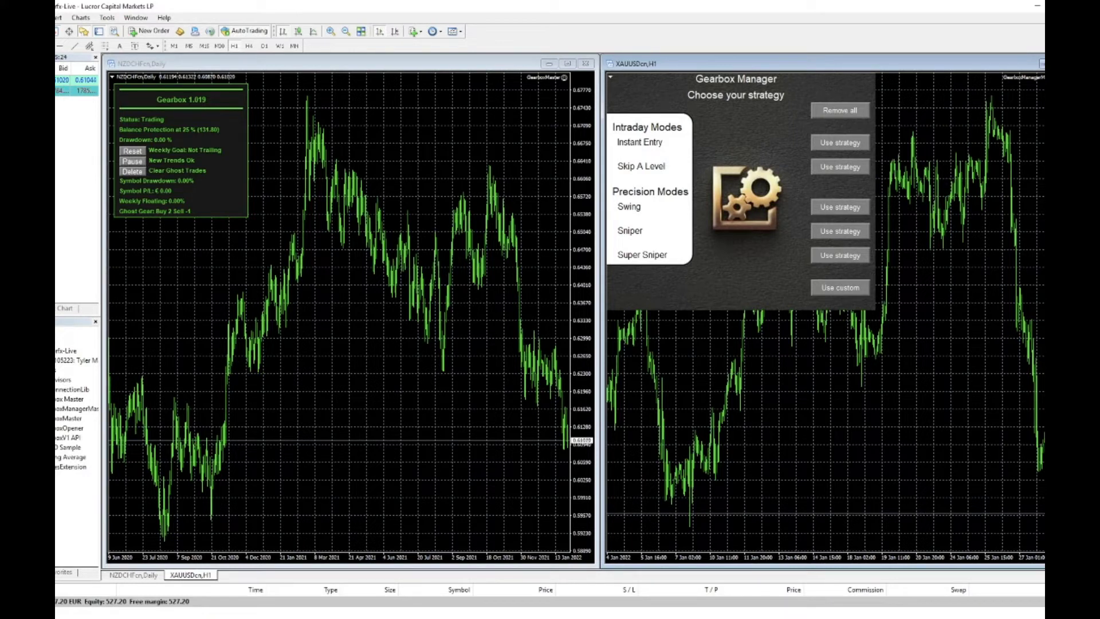
key("alt+Tab")
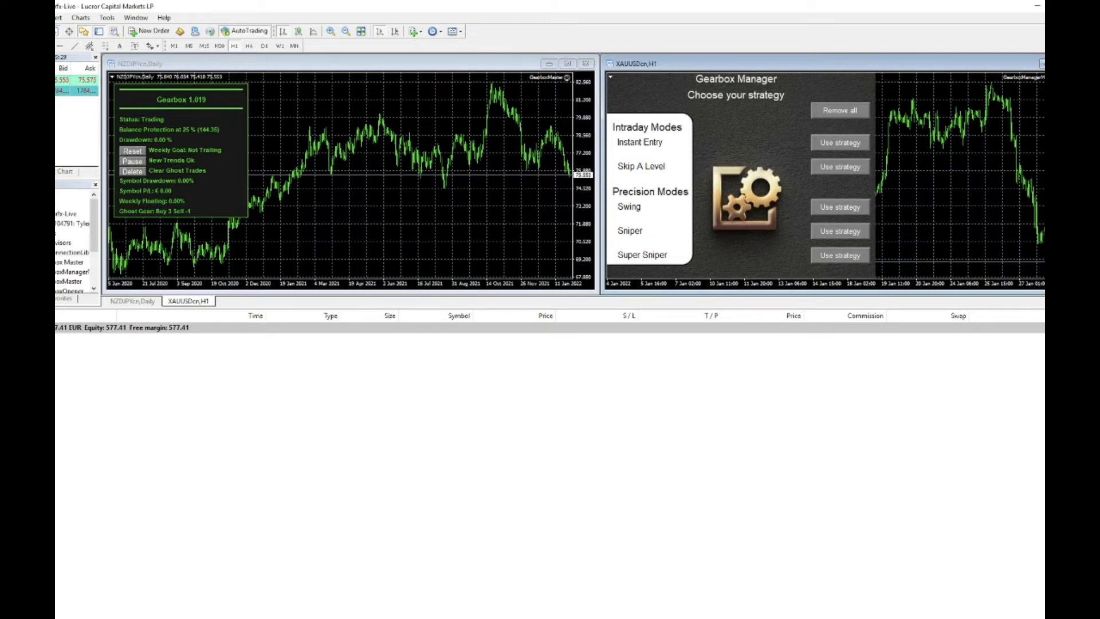
Step: Cycle past the demo and AUDCAD terminals to the EURNZD account with two open sells
key("alt+Tab")
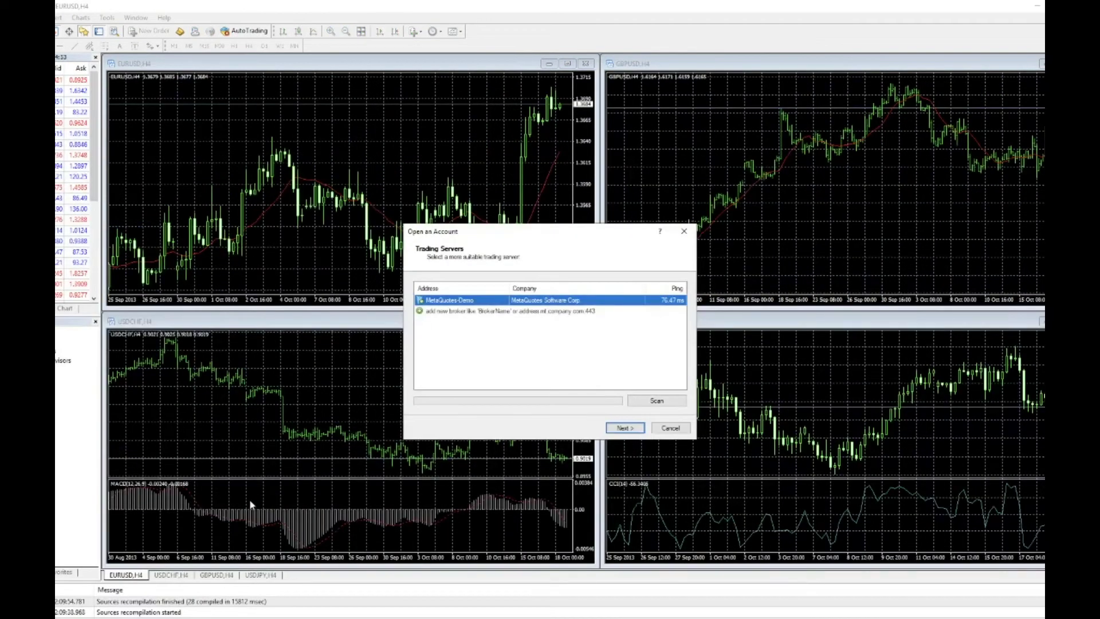
key("alt+Tab")
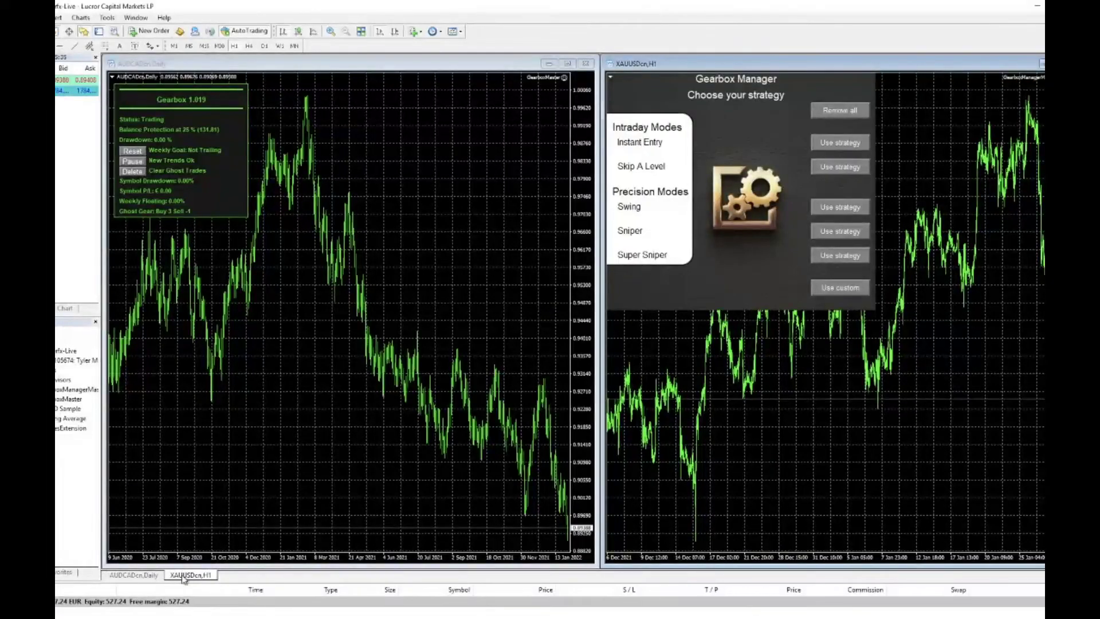
mouse_move(172, 618)
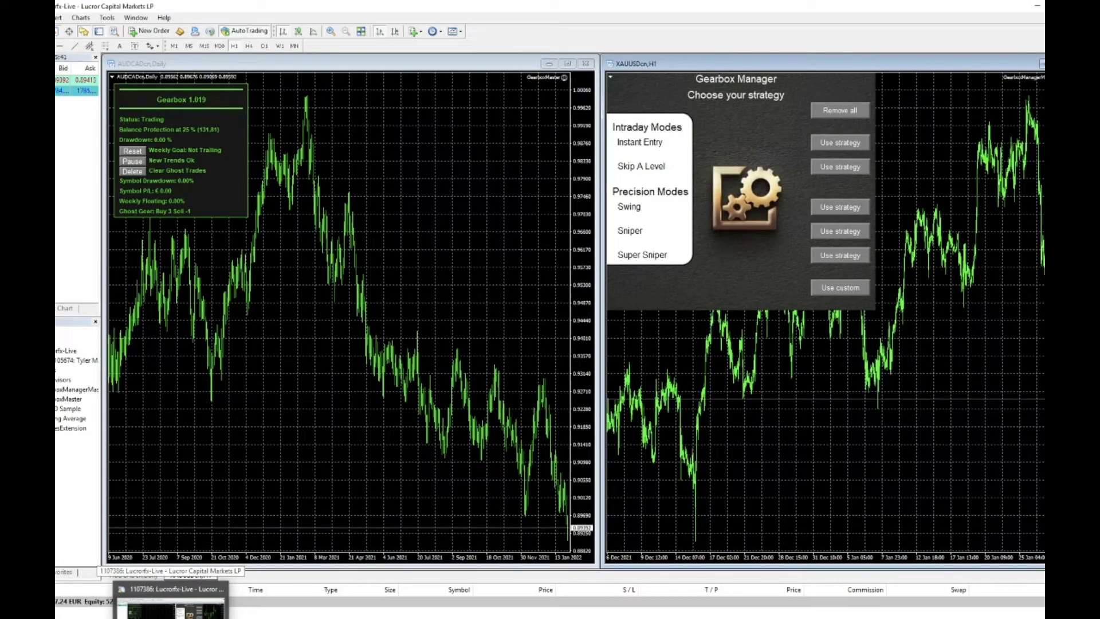
left_click(172, 608)
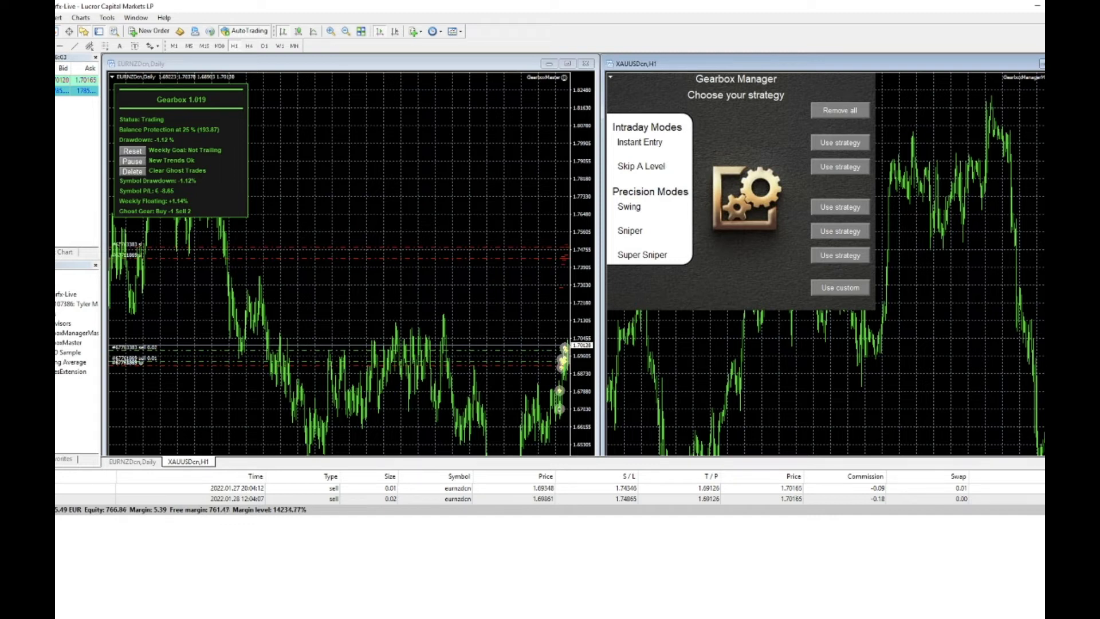
Step: Bring the EURCAD account's terminal with the EURCADcn Daily chart and Gearbox Manager to the front
mouse_move(151, 616)
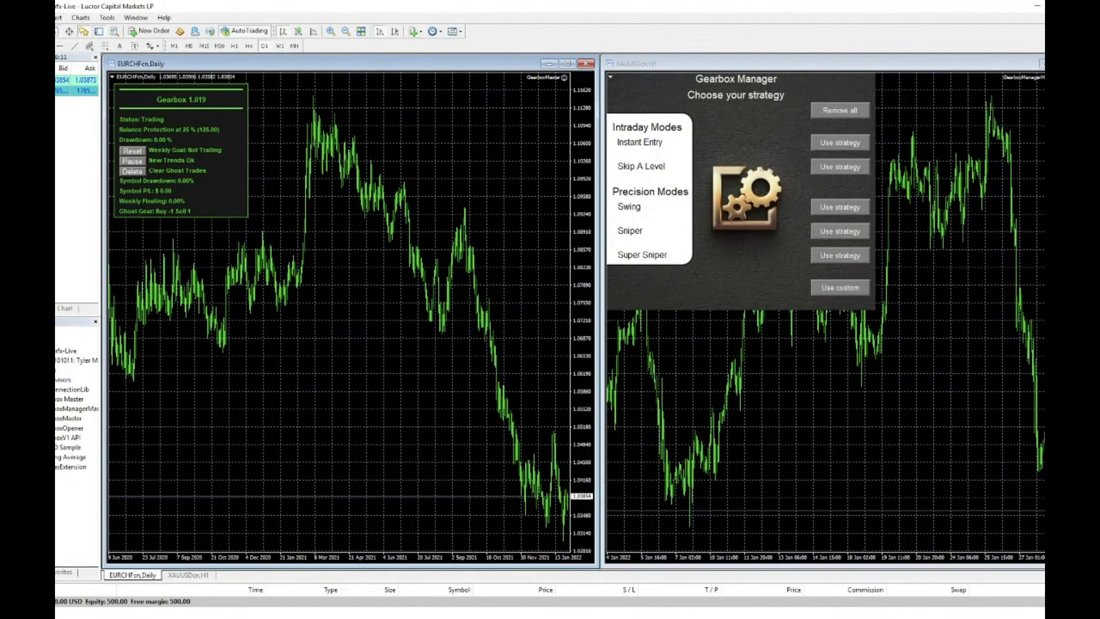
mouse_move(223, 617)
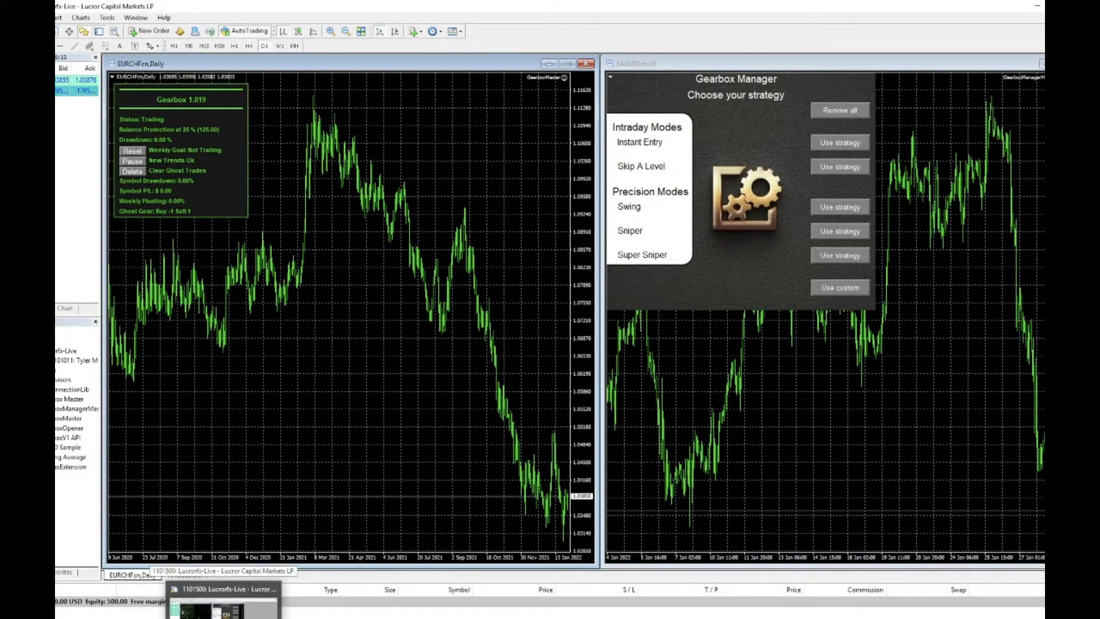
left_click(224, 598)
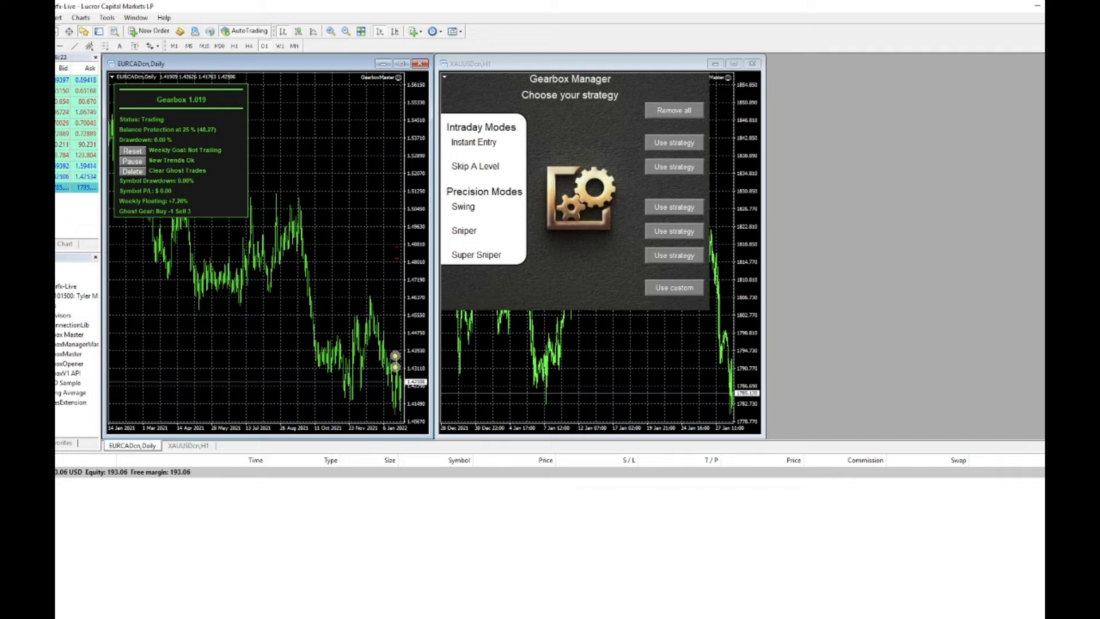
mouse_move(197, 613)
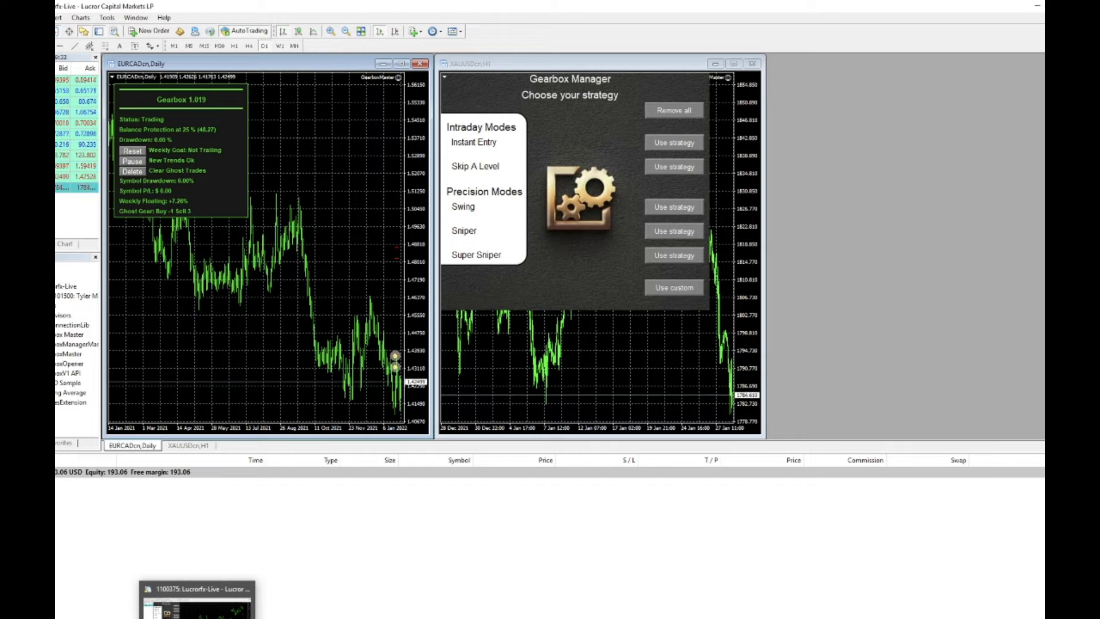
Step: Bring another account's terminal forward and select its EURJPYcn Daily chart
left_click(196, 602)
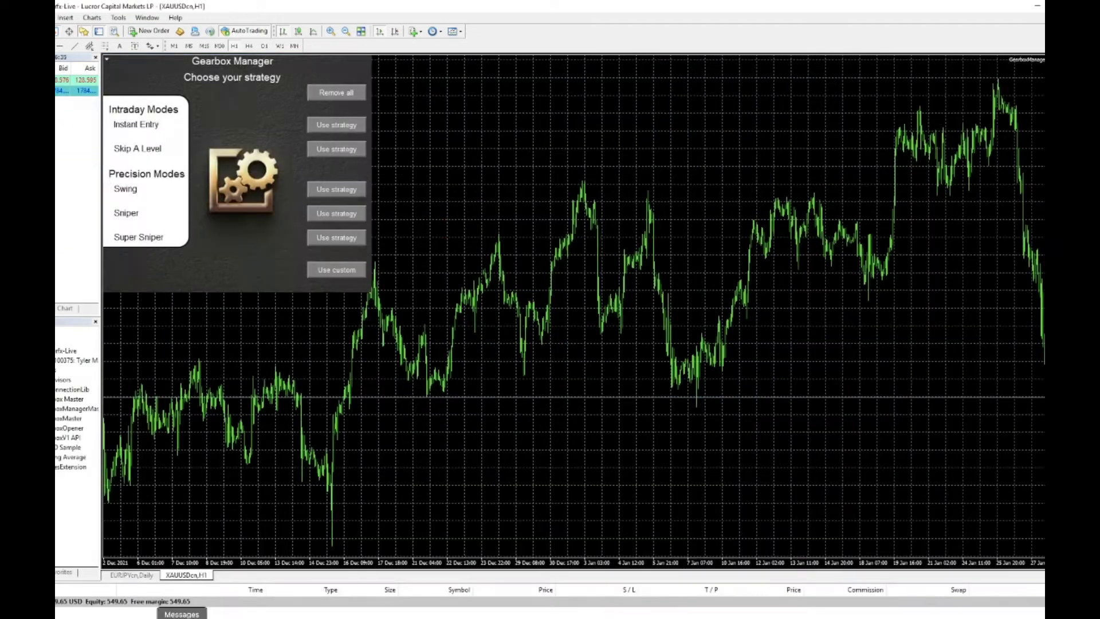
left_click(141, 577)
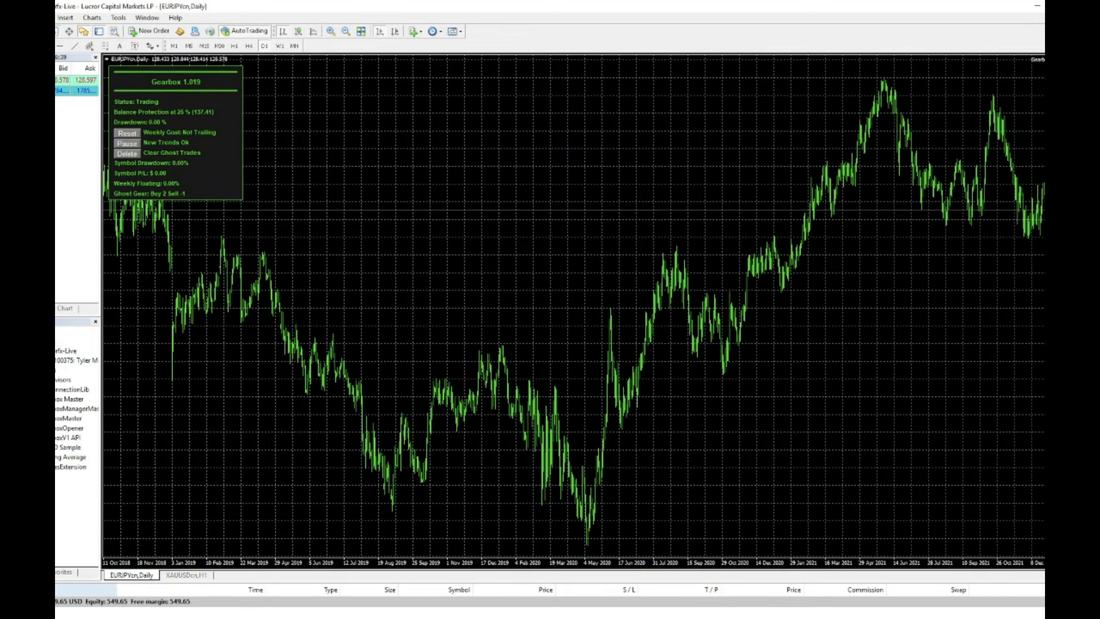
mouse_move(172, 617)
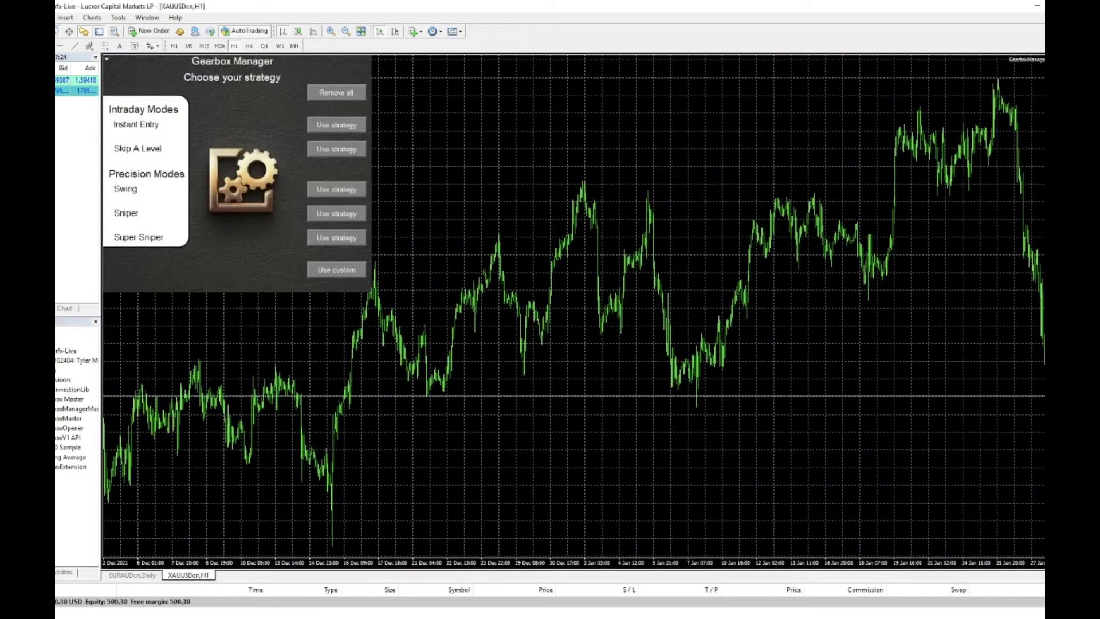
Step: Select the EURAUDcn Daily chart and review GearboxMaster's inputs in an enlarged dialog, leaving them unchanged
left_click(133, 575)
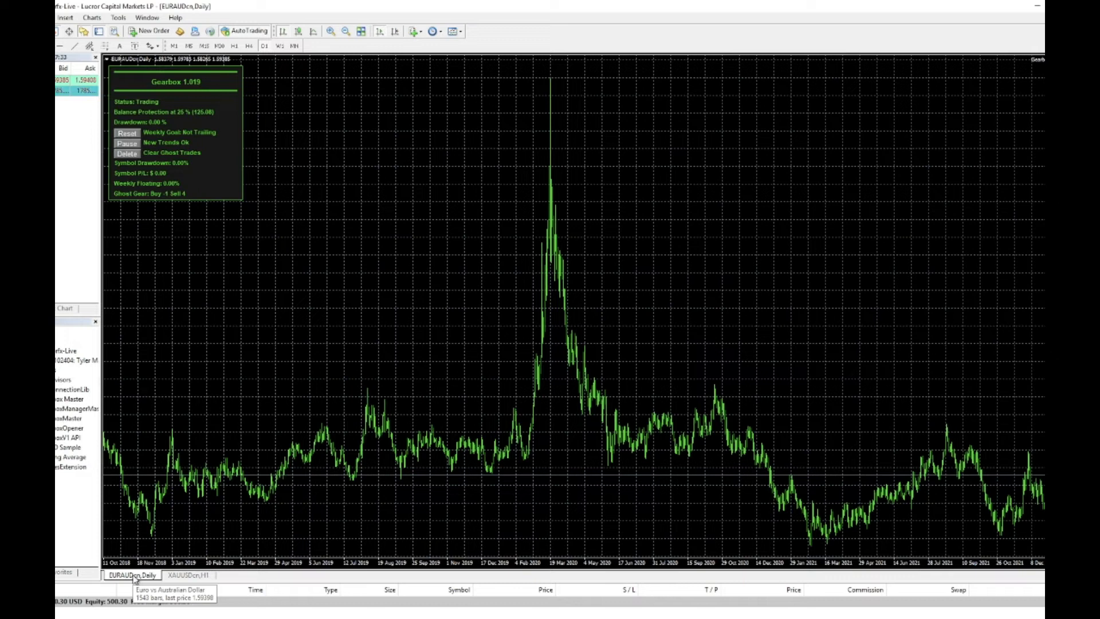
key("F7")
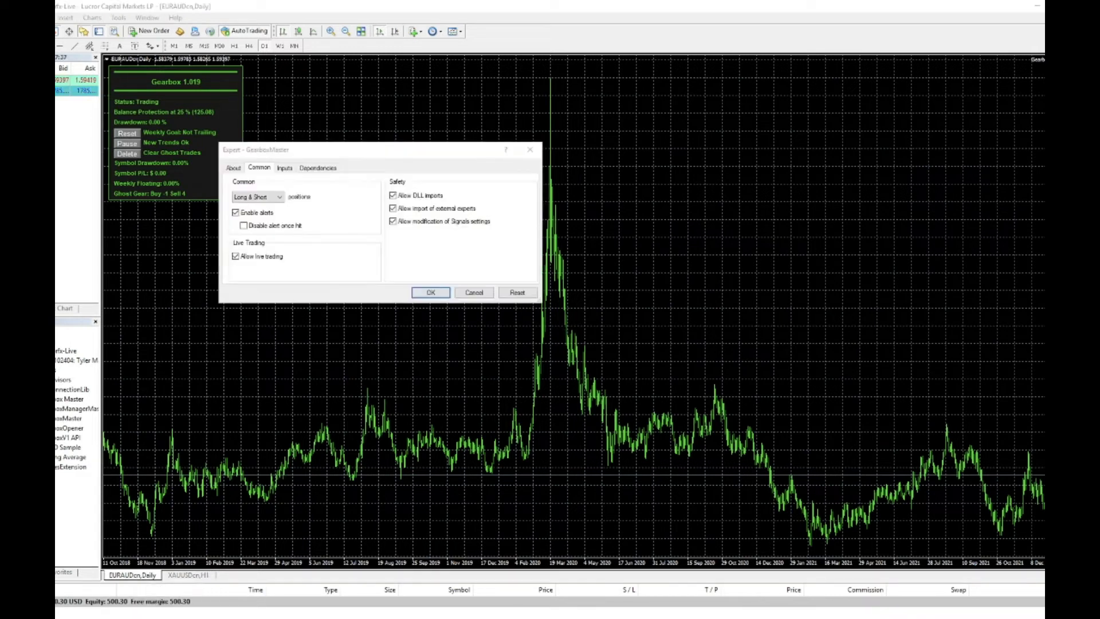
left_click(285, 168)
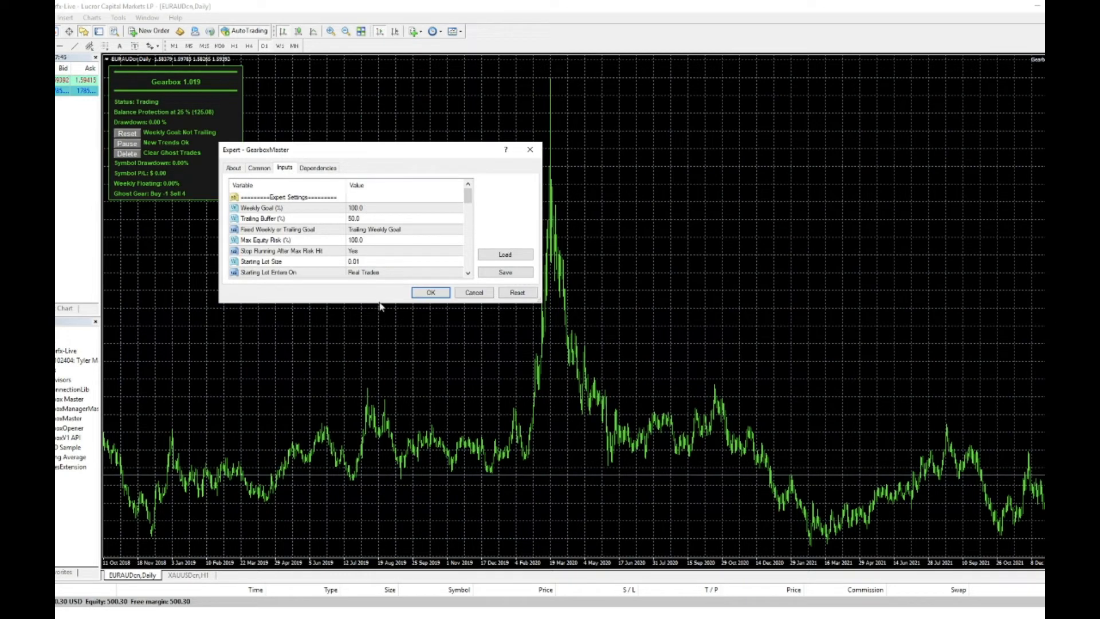
left_click_drag(381, 430, 386, 458)
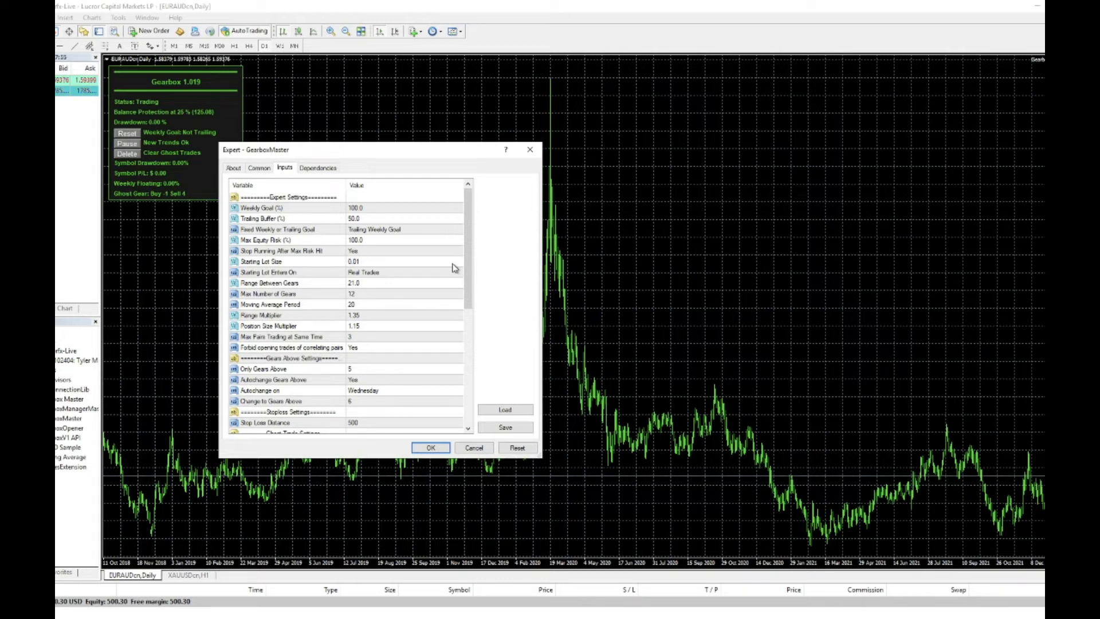
left_click(529, 152)
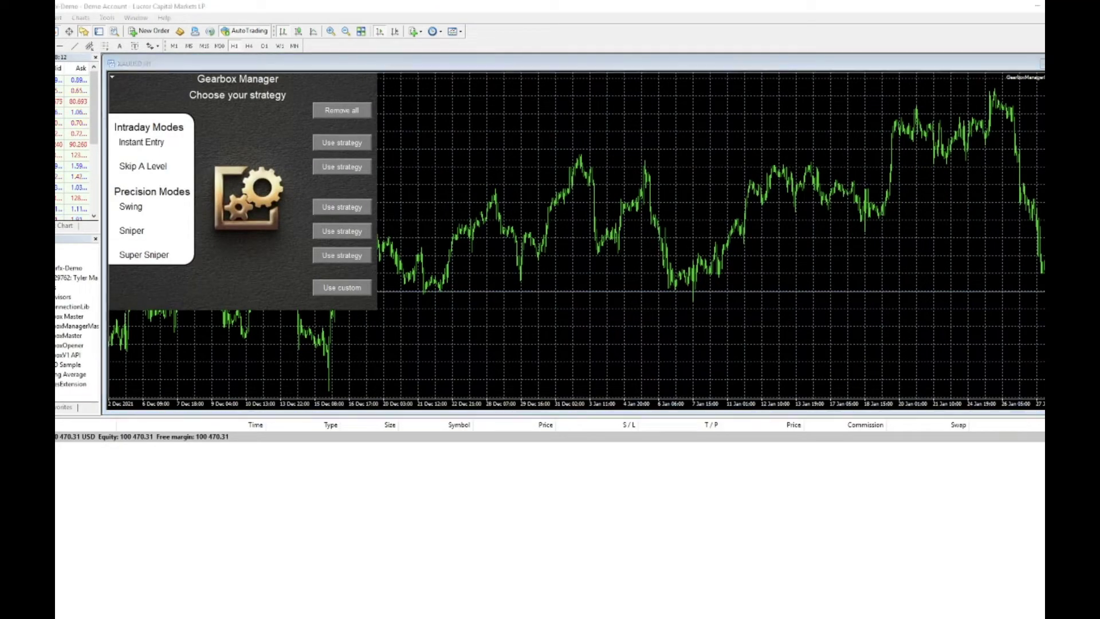
Step: Leave the demo terminal and bring up the AUDJPY live account's terminal window
left_click(166, 595)
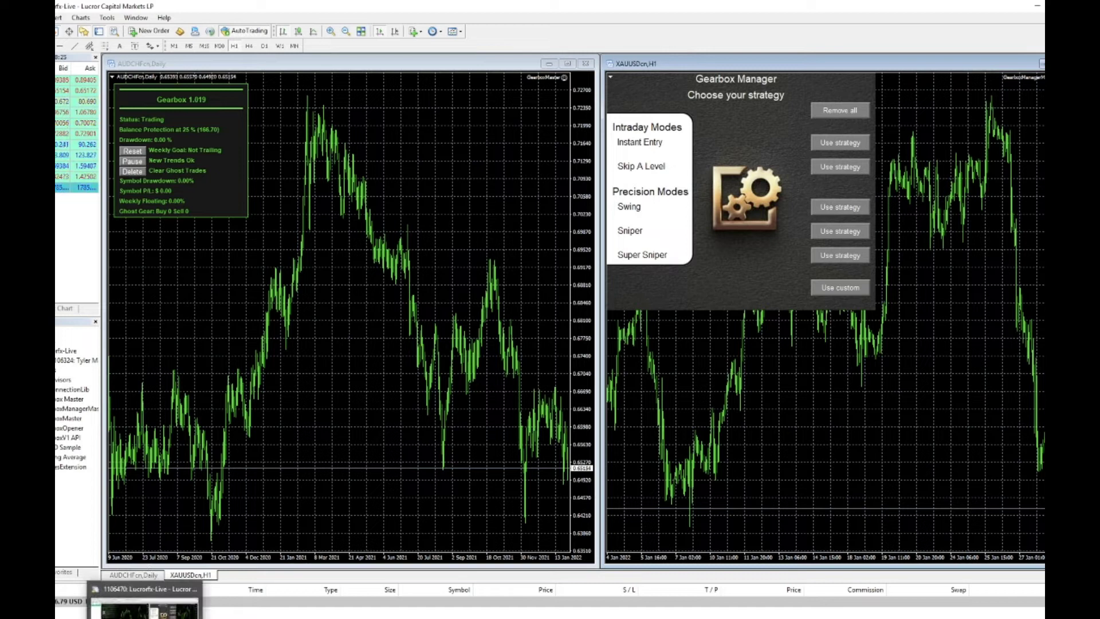
left_click(146, 608)
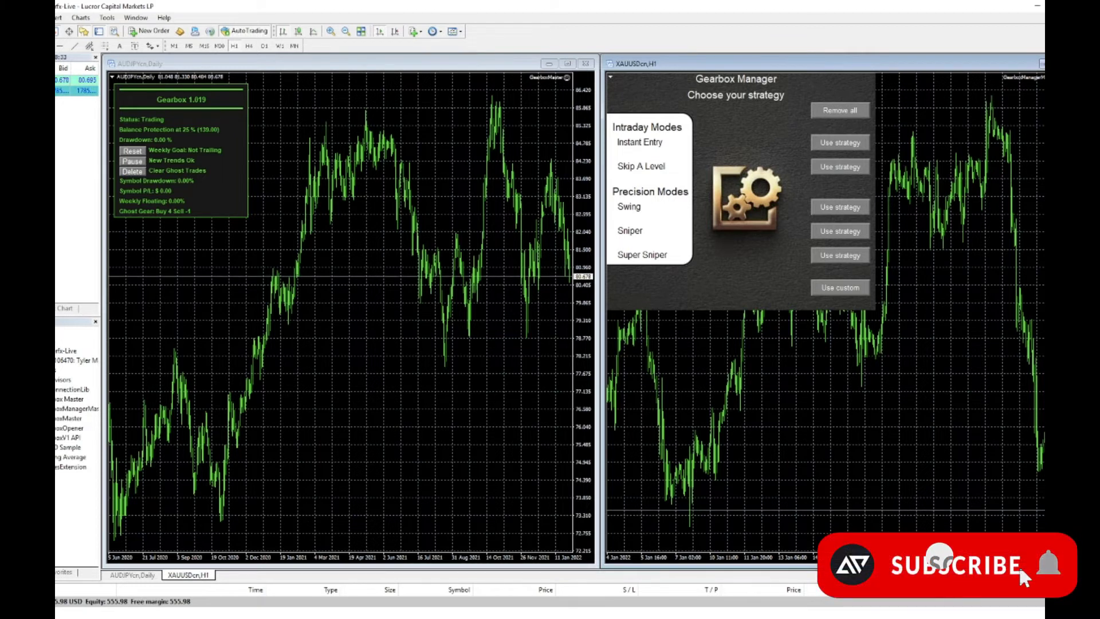
Step: Review the AUDJPYcn chart's GearboxMaster inputs in an enlarged dialog and close it unchanged
double_click(567, 77)
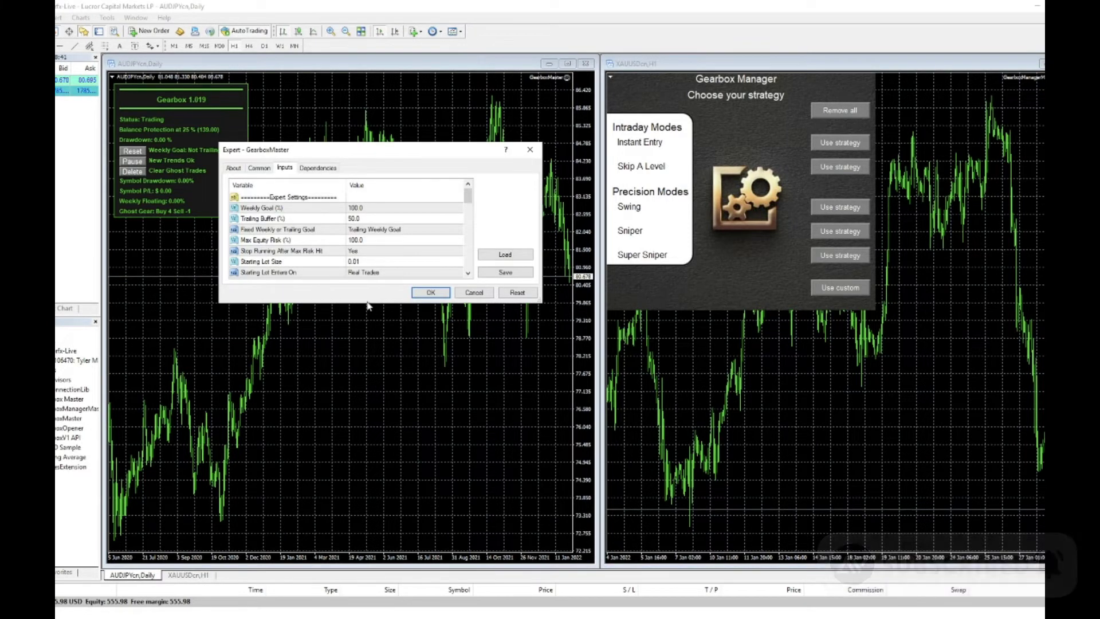
left_click_drag(367, 303, 381, 467)
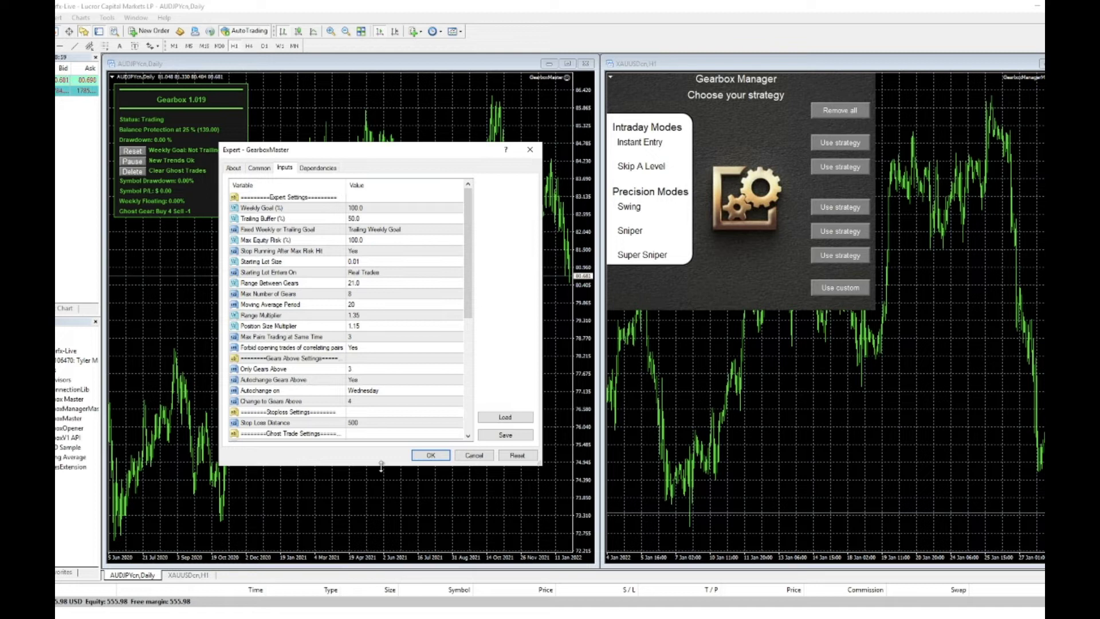
left_click(528, 151)
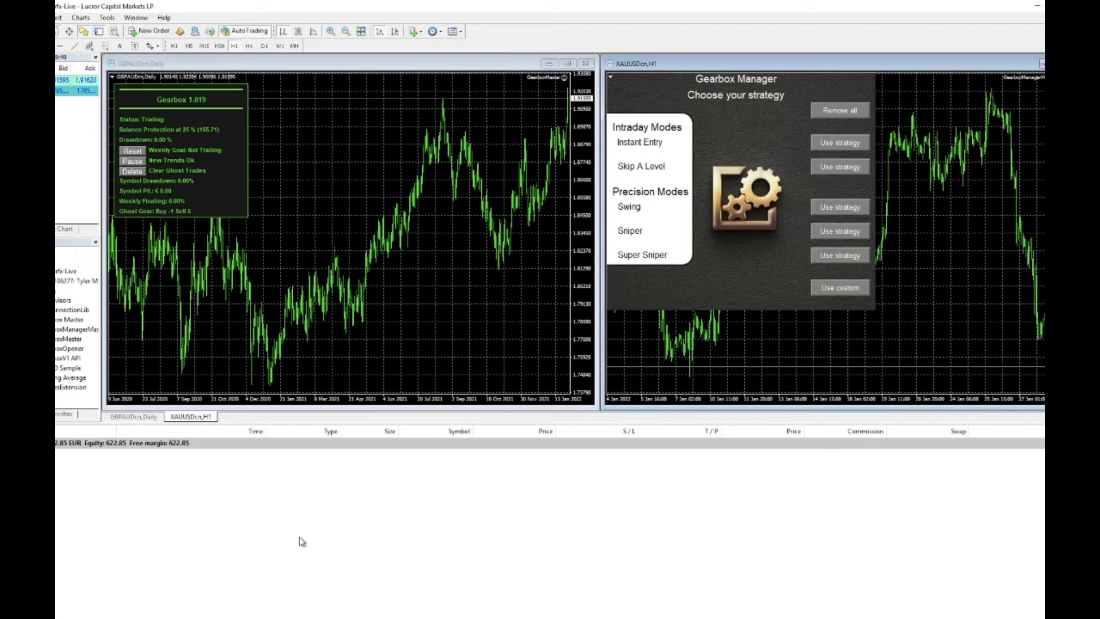
Step: Activate the GBPAUDcn Daily chart and read its full GearboxMaster input list without changes
left_click(564, 82)
left_click(564, 82)
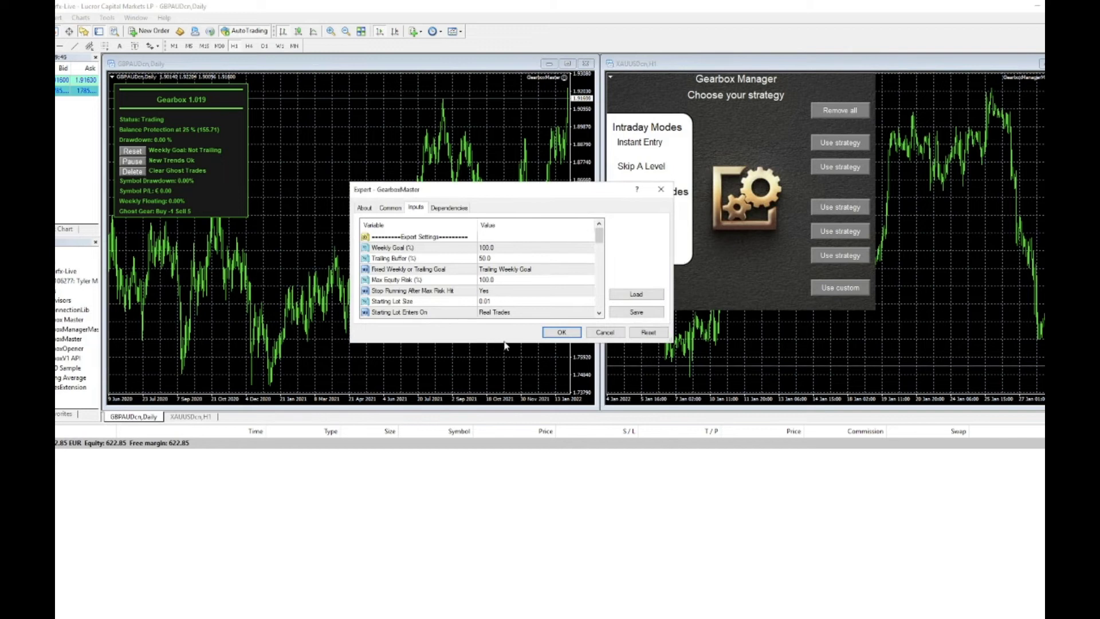
left_click_drag(669, 338, 748, 617)
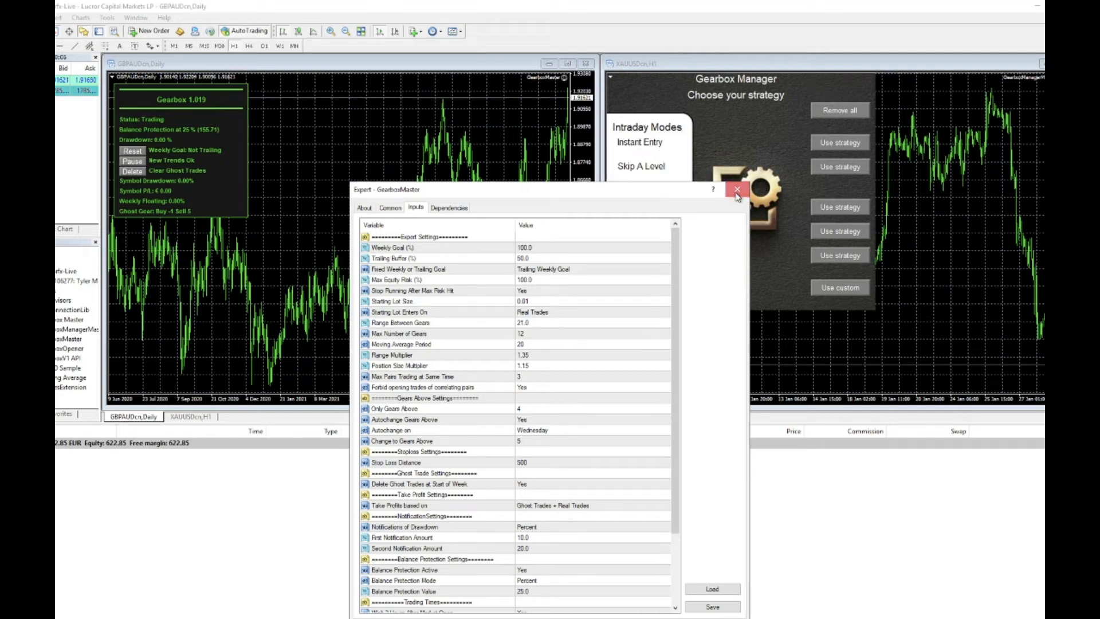
left_click(738, 193)
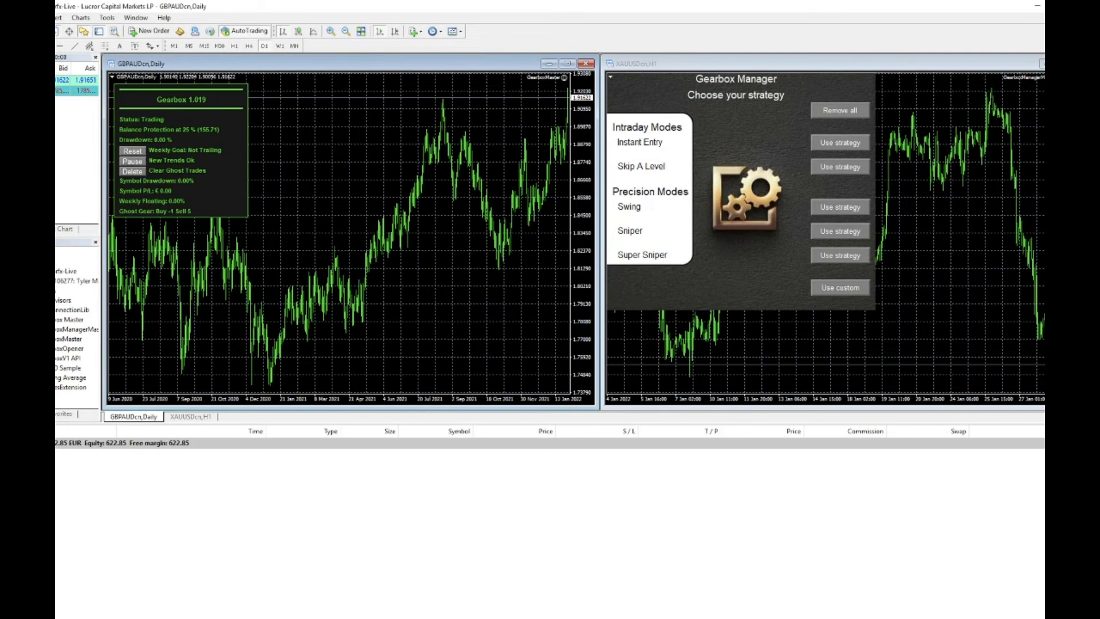
Step: Switch to the GBPNZD account and review its full Gearbox inputs, including Max Number of Gears 12
mouse_move(144, 618)
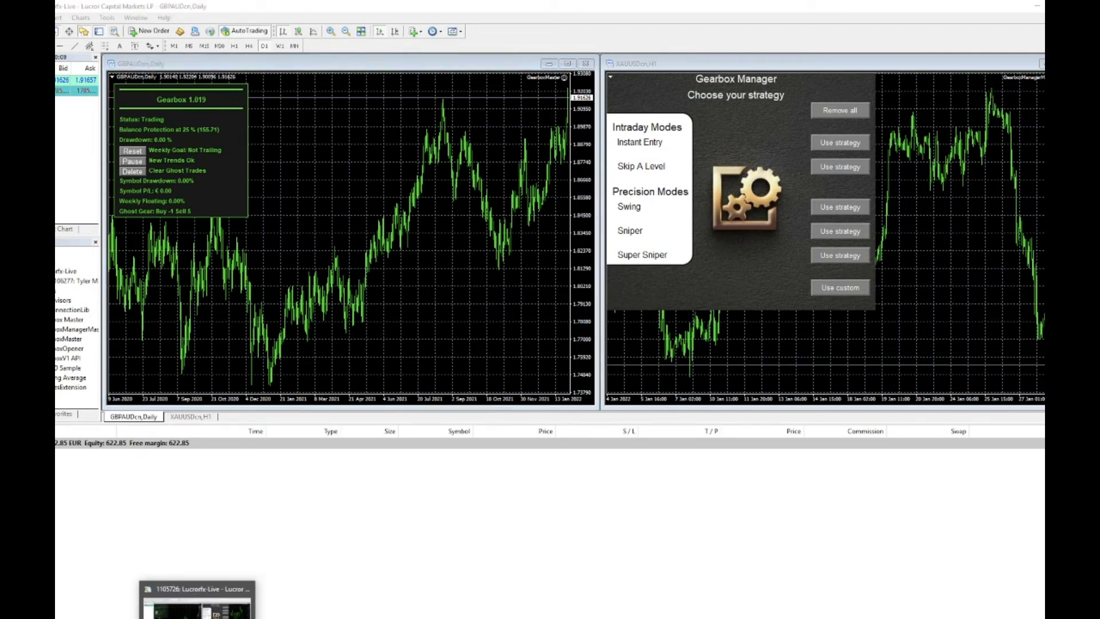
left_click(144, 617)
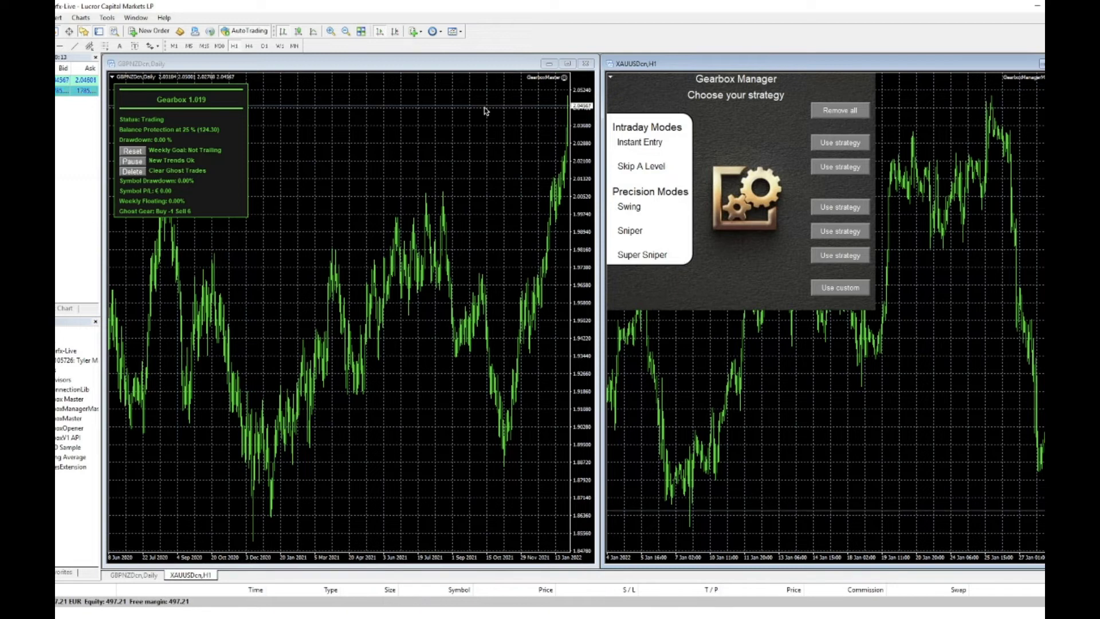
left_click(564, 78)
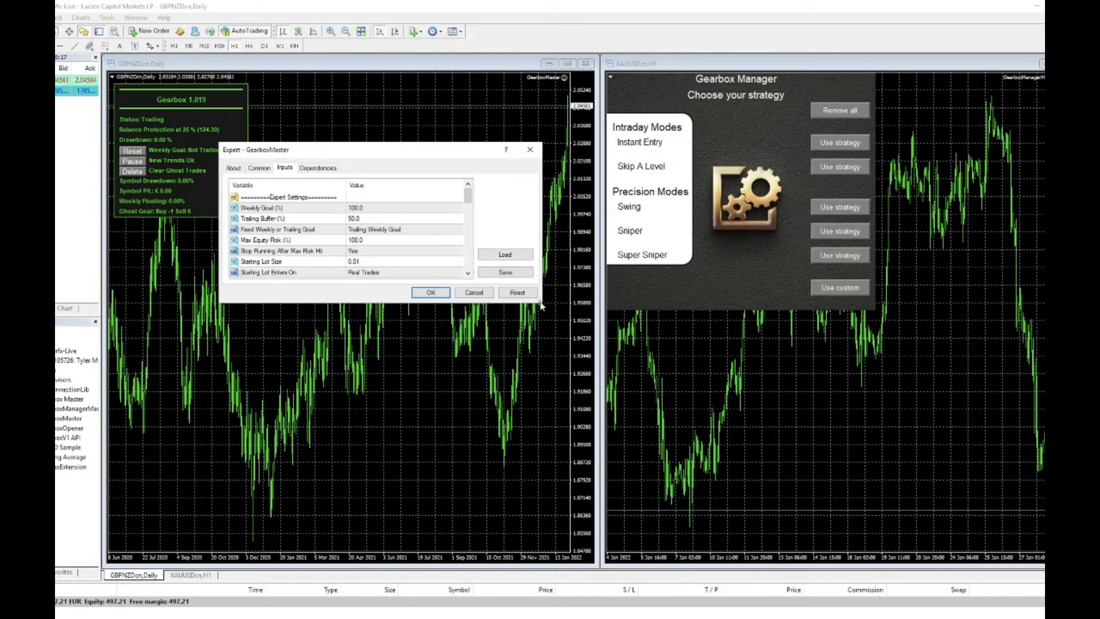
left_click_drag(540, 302, 751, 471)
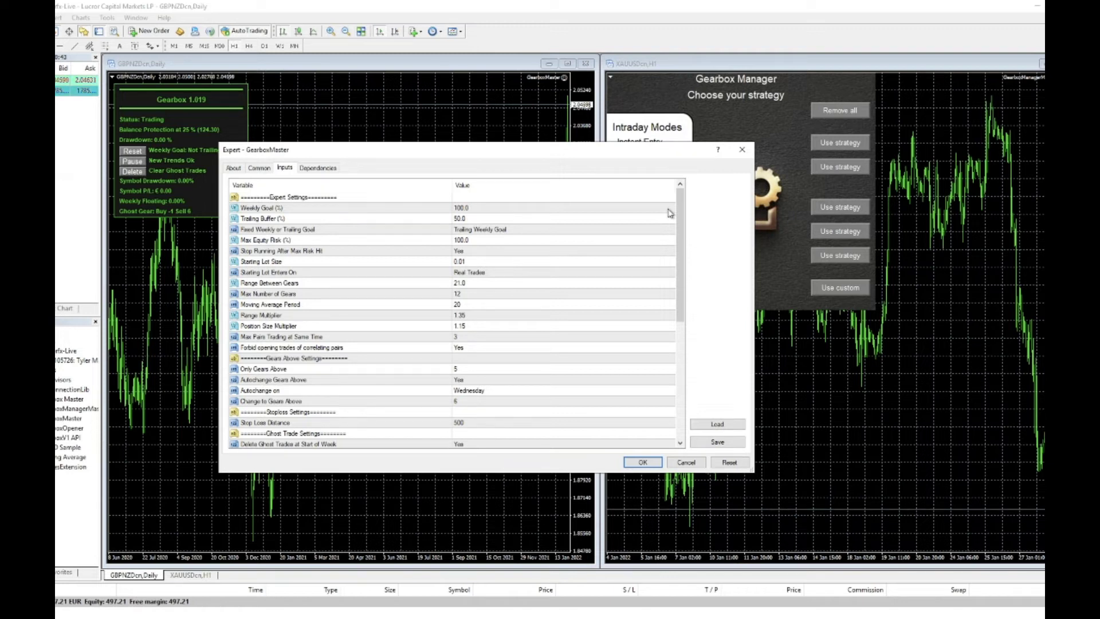
left_click(743, 150)
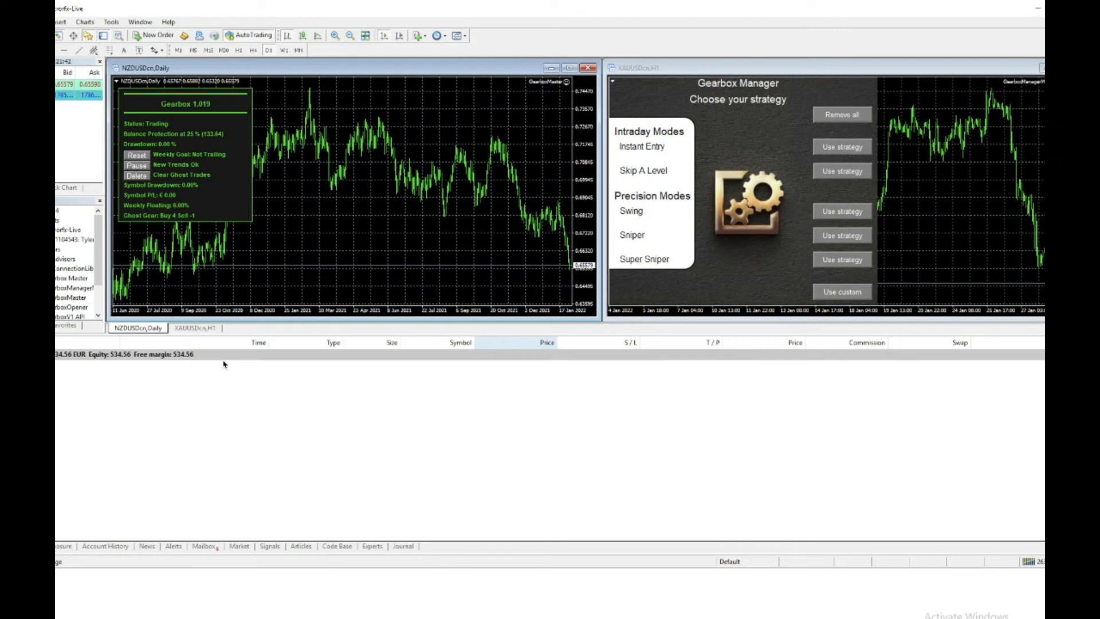
Step: Check the NZDUSD chart's Gearbox EA inputs (Max Number of Gears 8) and close them unchanged
left_click(566, 83)
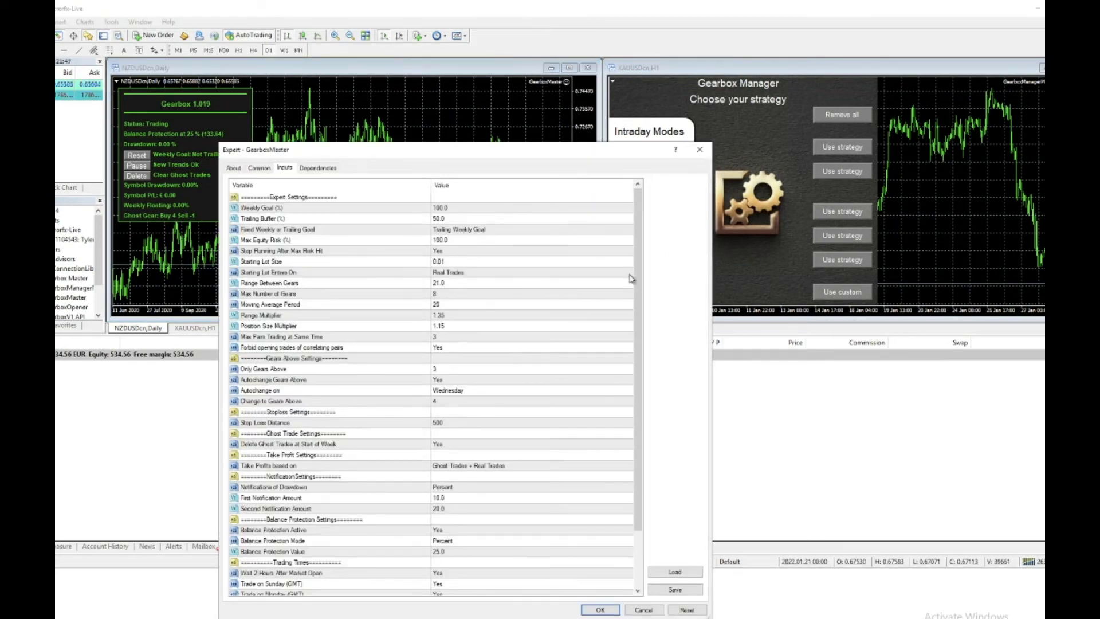
left_click(706, 151)
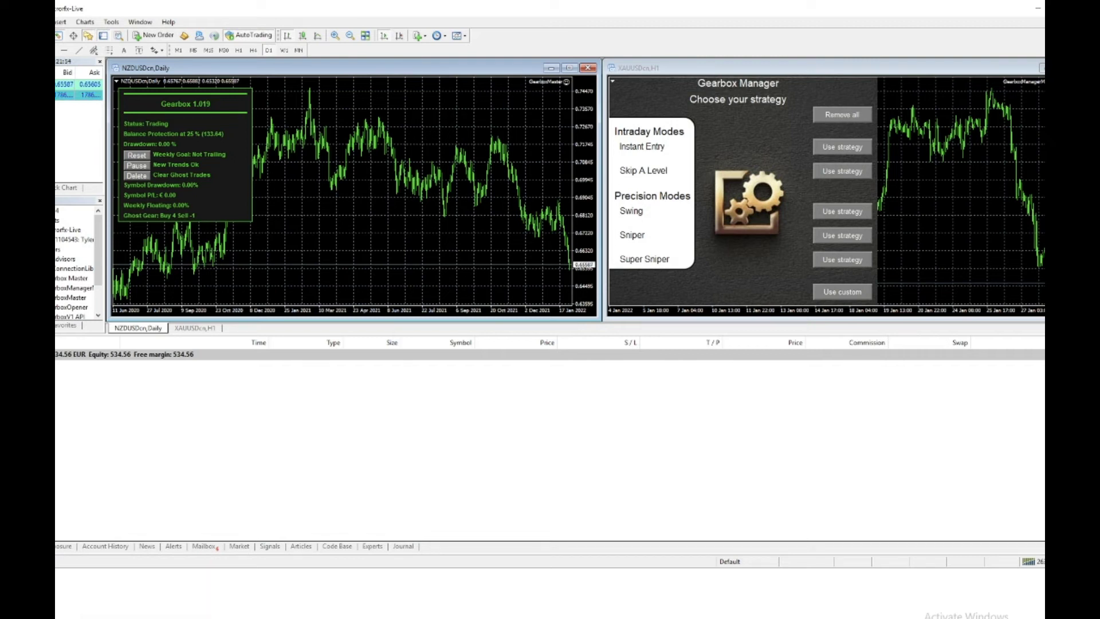
mouse_move(144, 616)
mouse_move(197, 616)
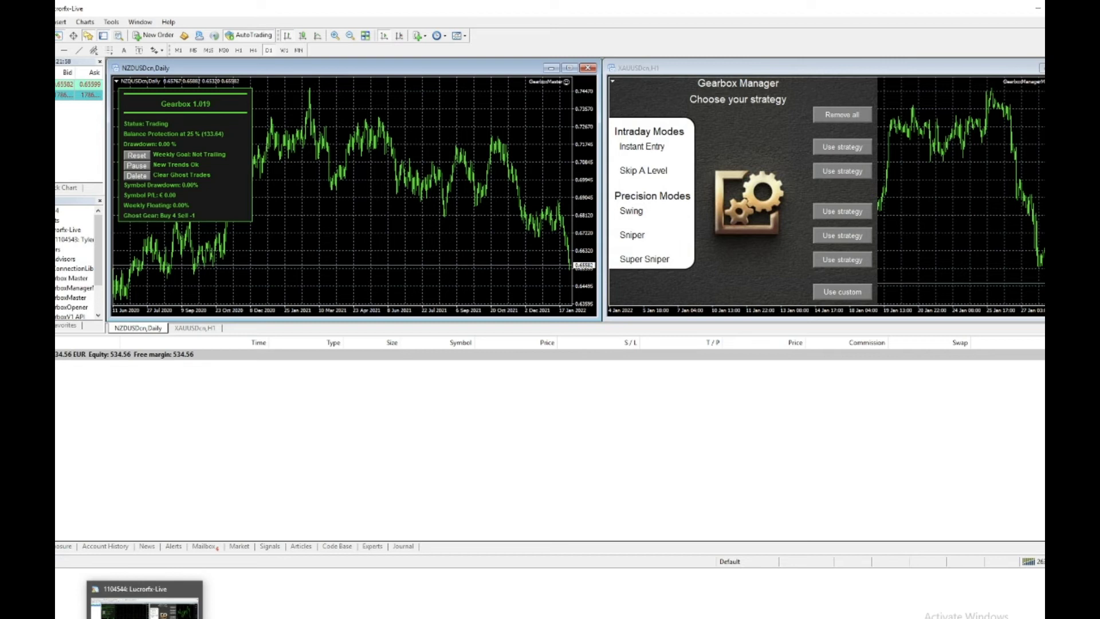
Step: Cycle through the other live terminal windows, landing back on the NZDUSD account
left_click(144, 601)
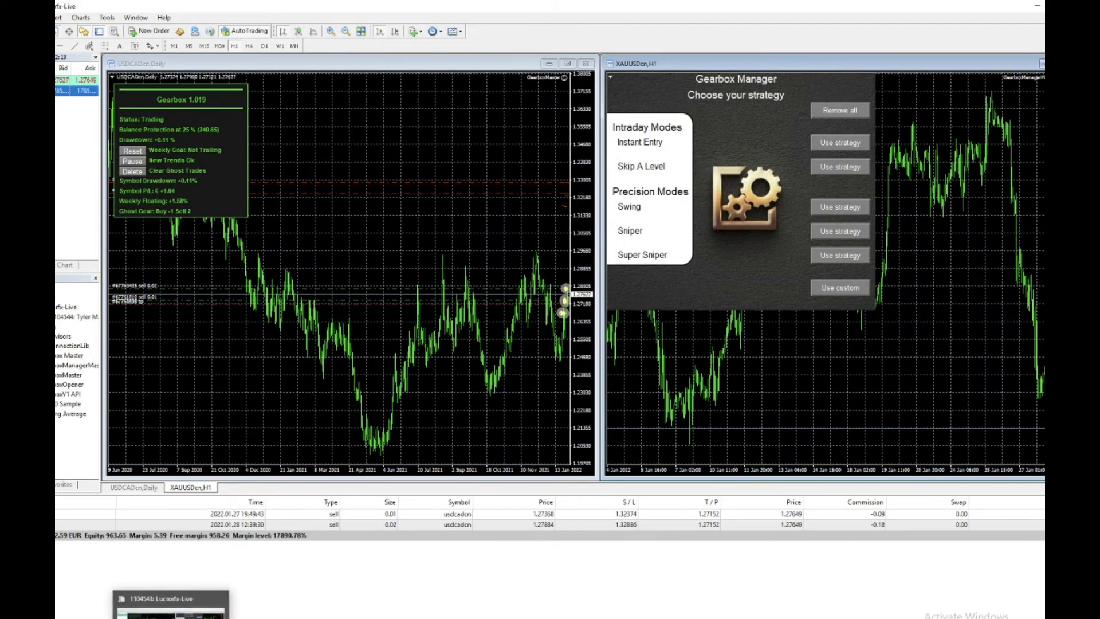
left_click(171, 613)
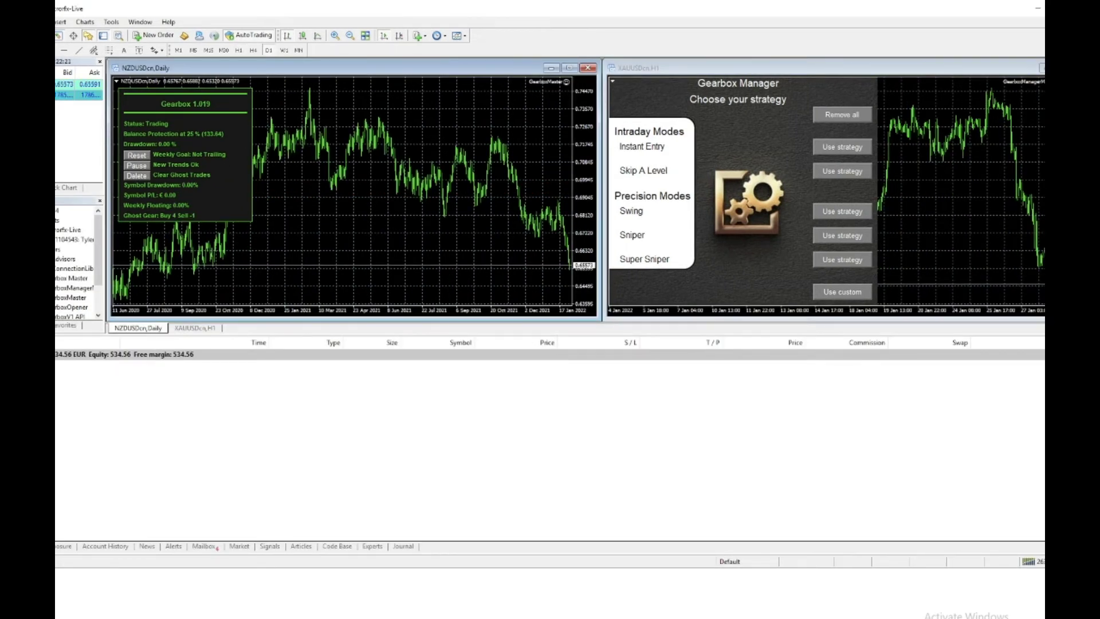
Step: Bring up the demo account's terminal and select its CADJPY Daily chart
left_click(197, 604)
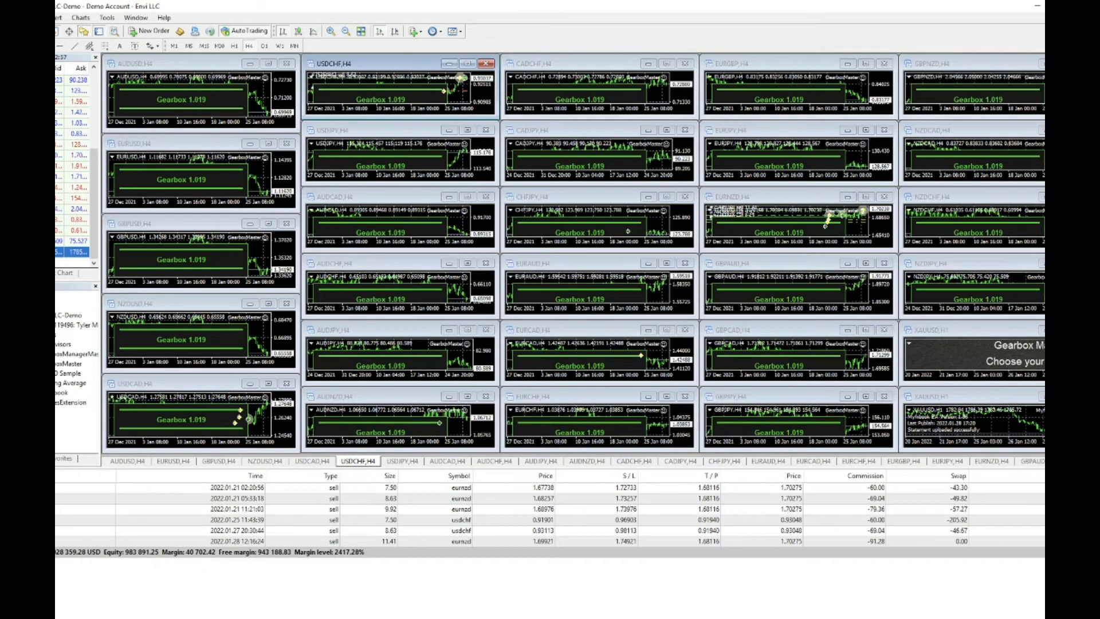
left_click(202, 567)
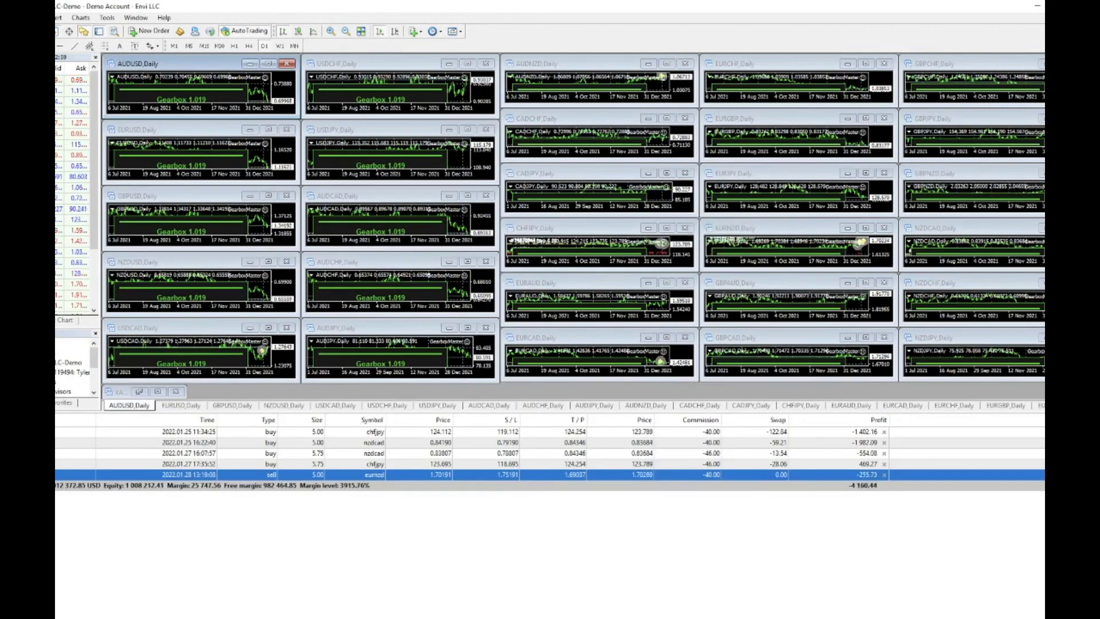
mouse_move(197, 615)
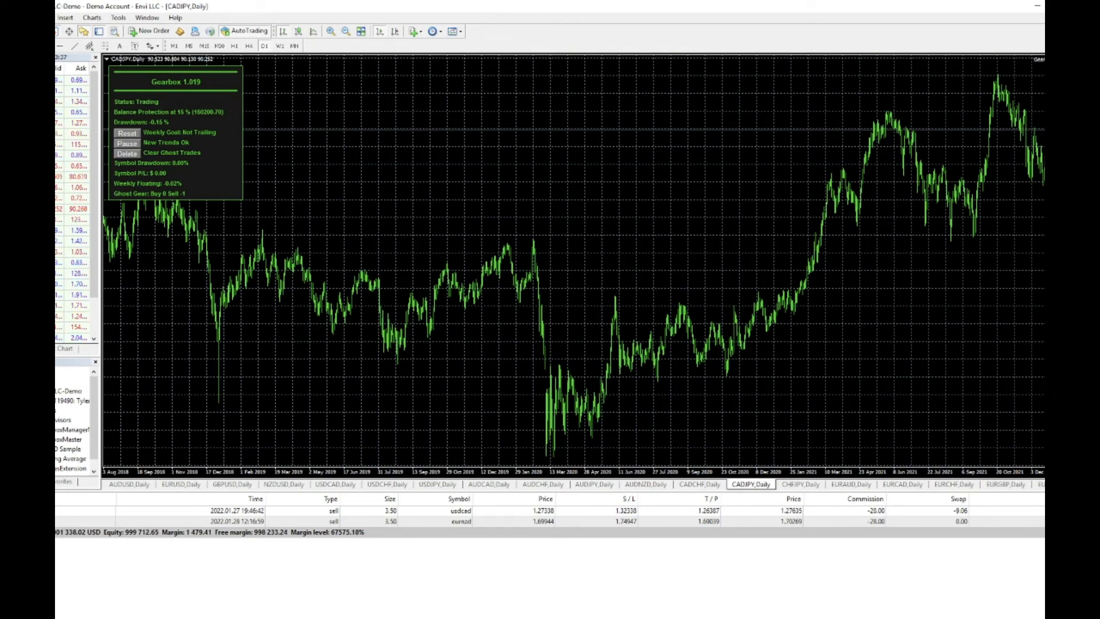
Step: Bring the Myfxbook browser window forward, then switch to the Auvoria Prime chat tab
key("ctrl+Up")
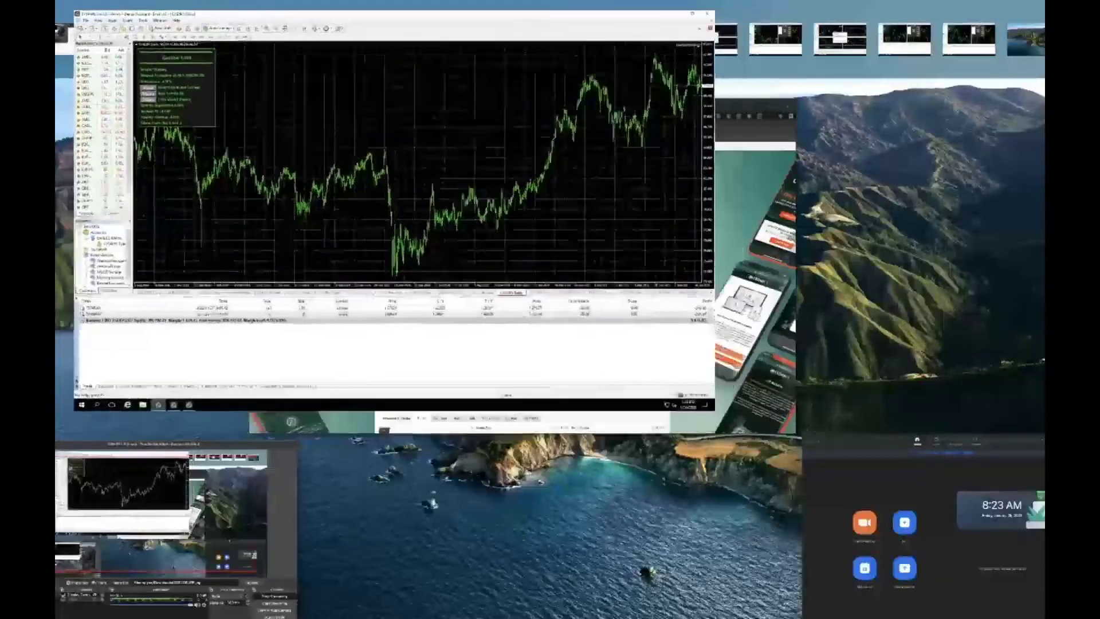
left_click(481, 355)
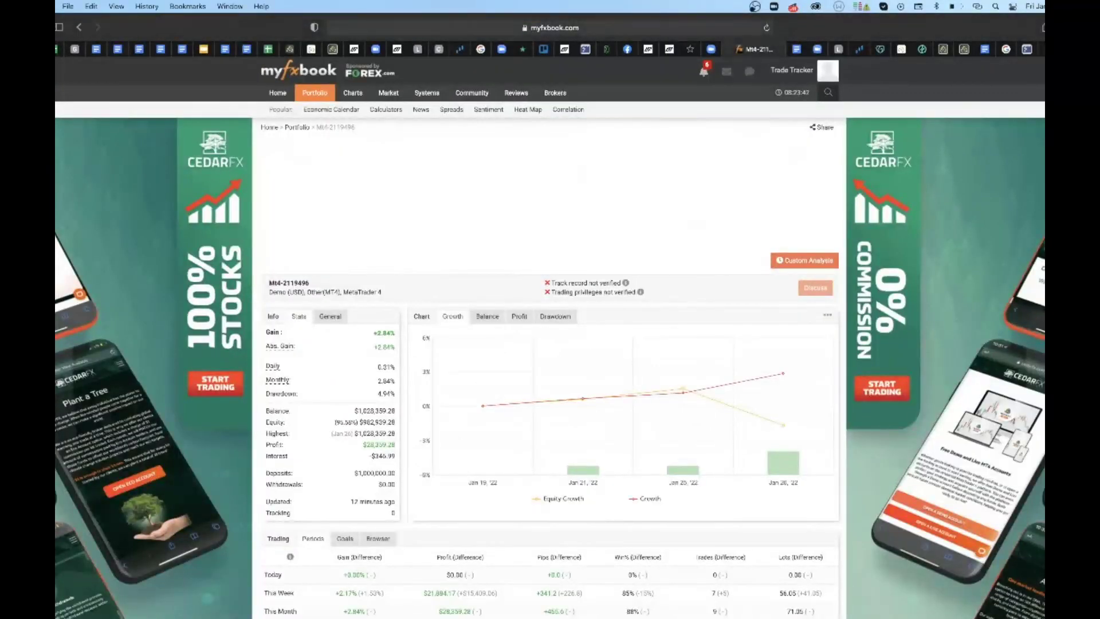
left_click(997, 49)
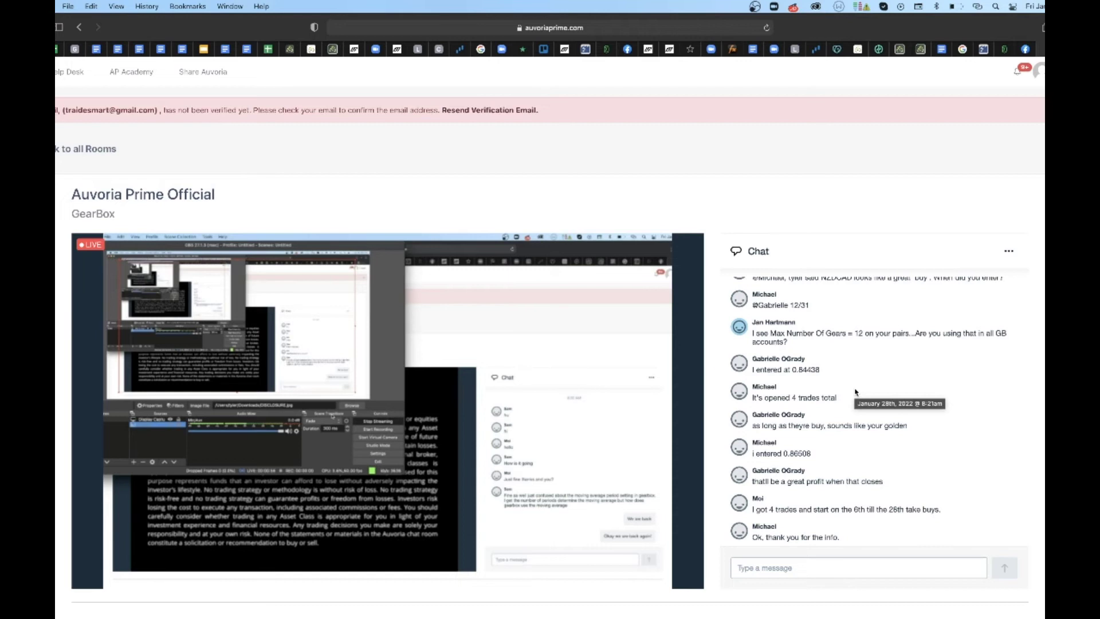
Step: Scroll back through earlier GearBox chat questions, then down again to the latest messages
scroll(855, 392, "up", 2)
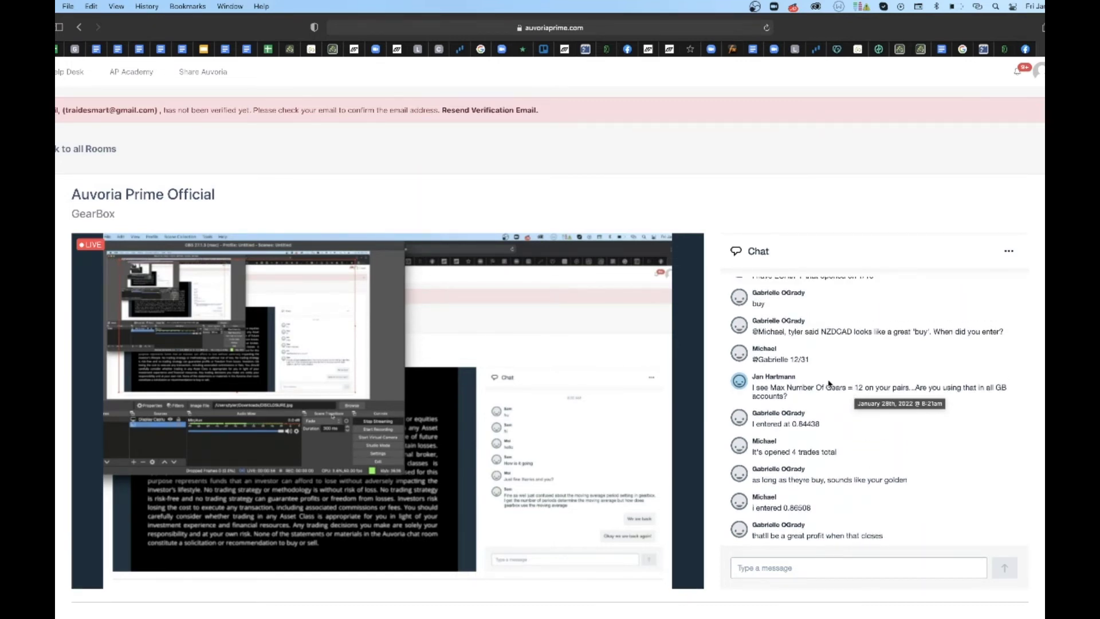
scroll(829, 384, "up", 6)
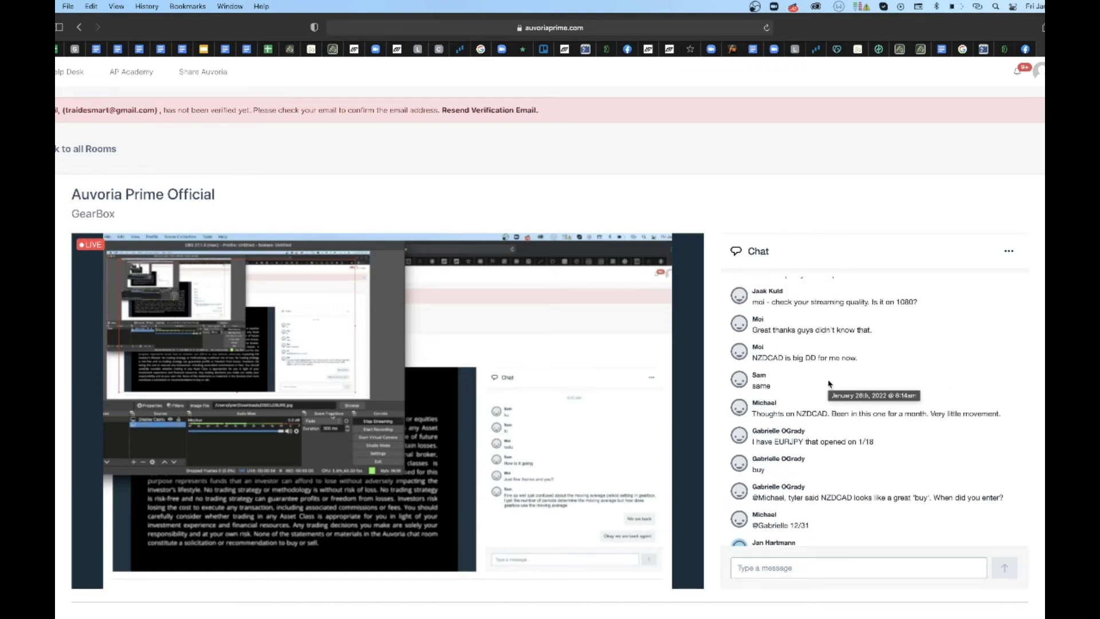
scroll(829, 384, "up", 2)
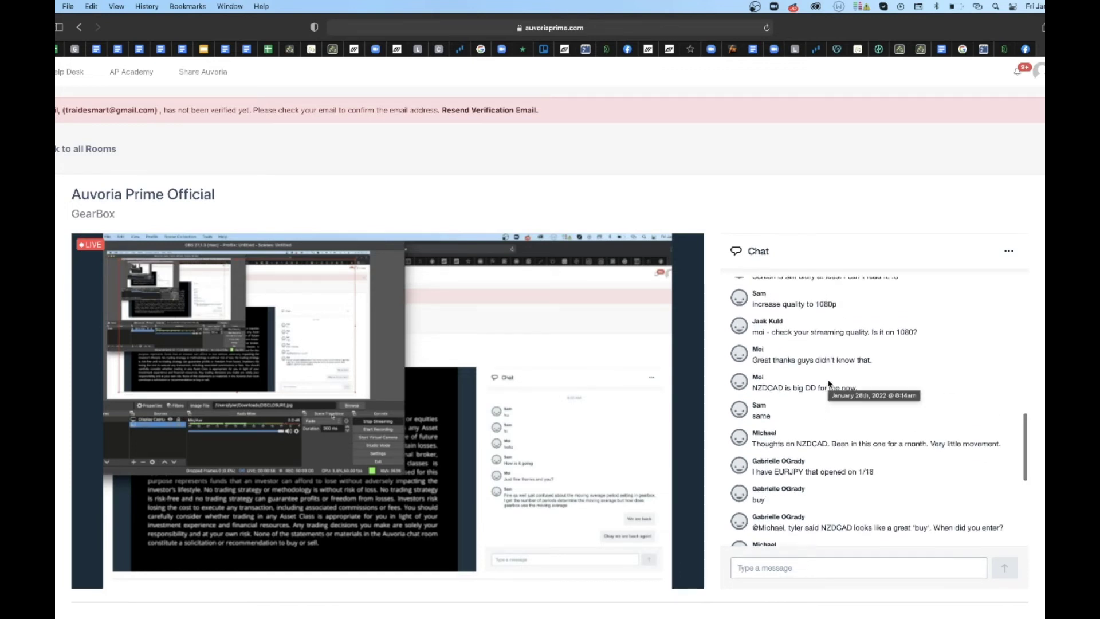
scroll(829, 383, "up", 3)
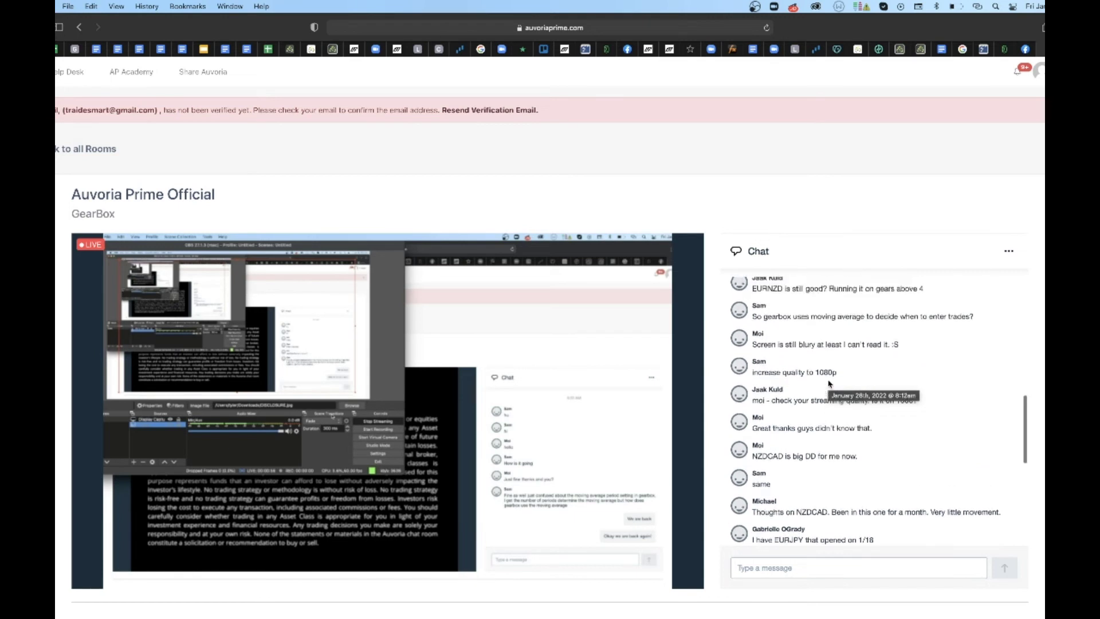
scroll(829, 383, "up", 1)
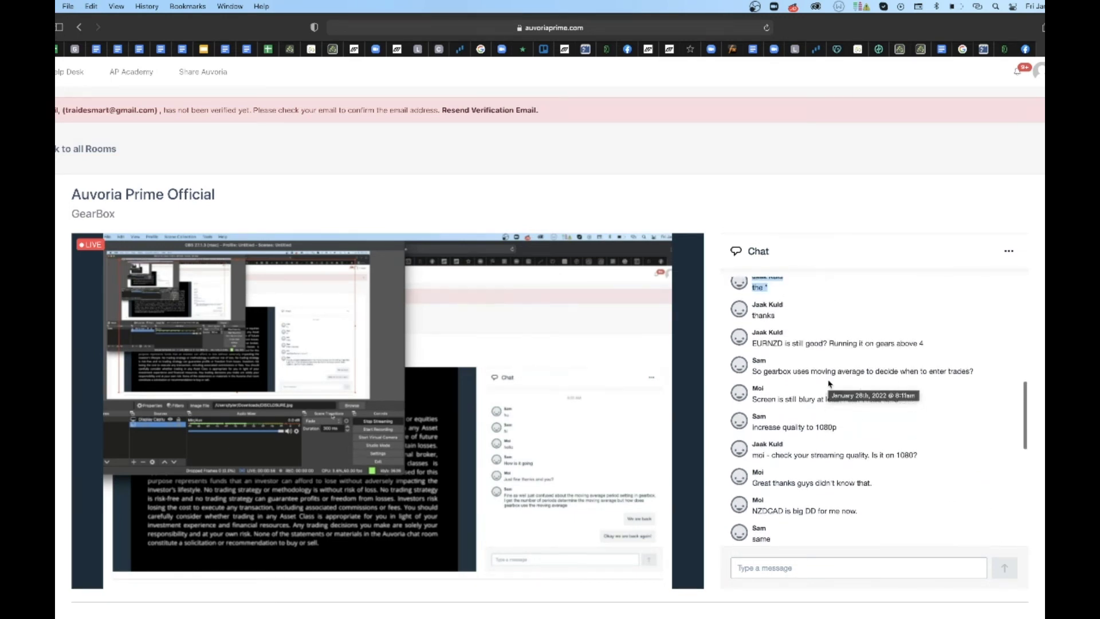
scroll(829, 384, "down", 2)
scroll(829, 383, "down", 7)
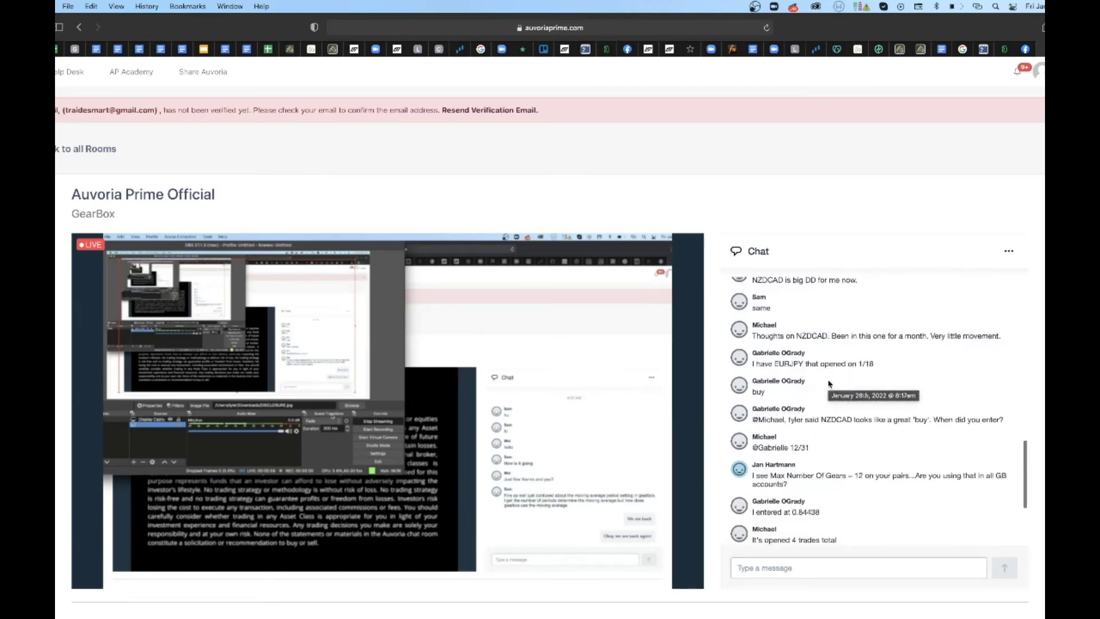
scroll(829, 382, "down", 2)
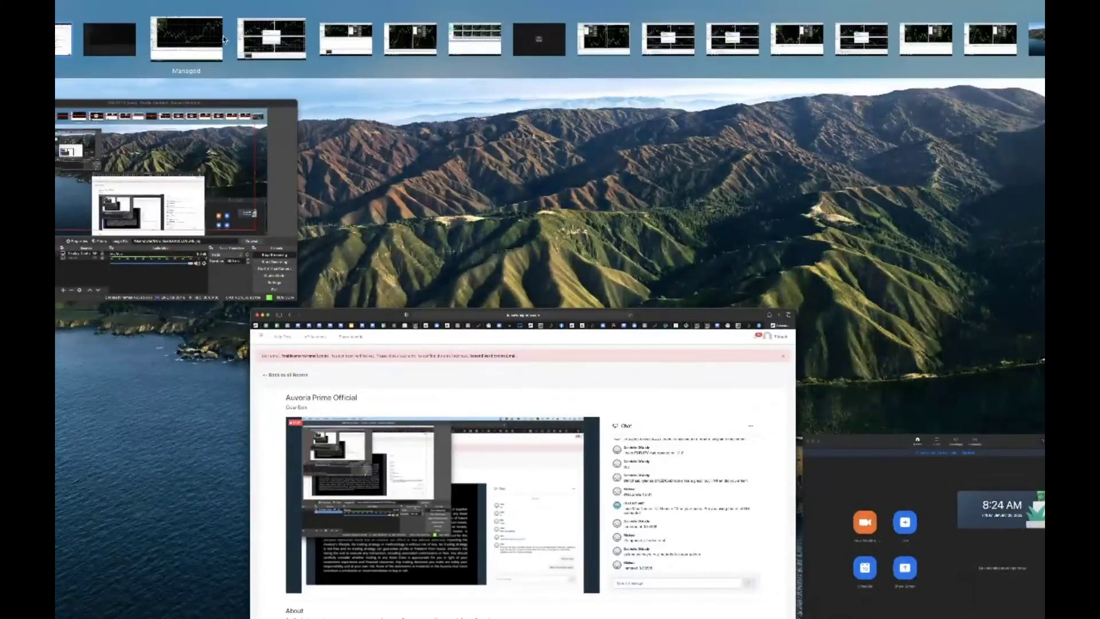
Step: Check the CADJPY Gearbox inputs (Max Number of Gears 8), then tile all chart windows
left_click(193, 39)
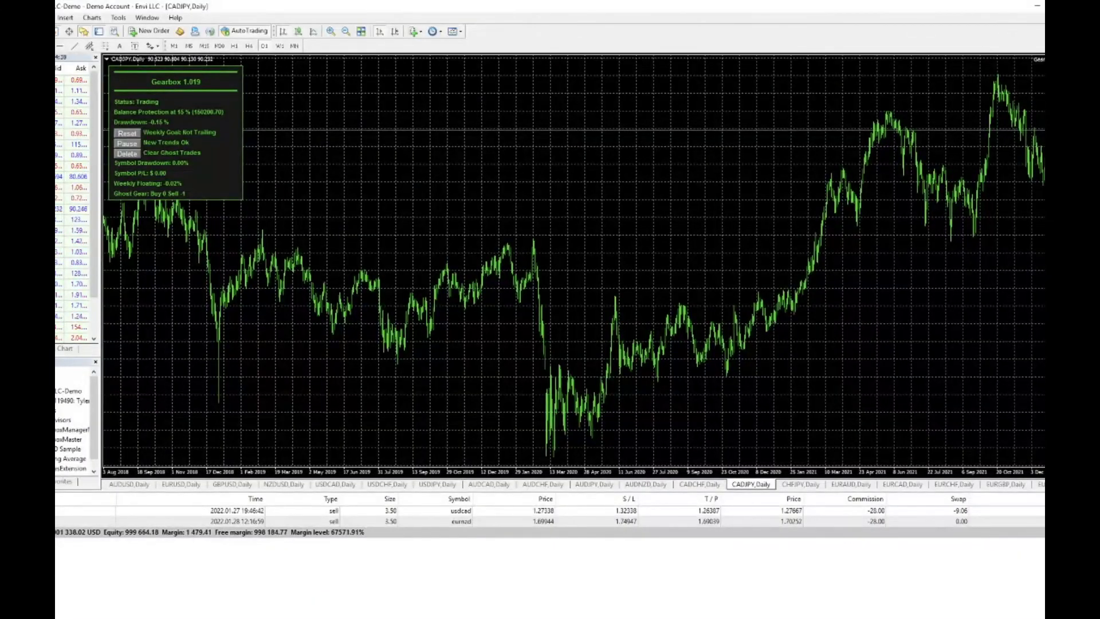
key("F7")
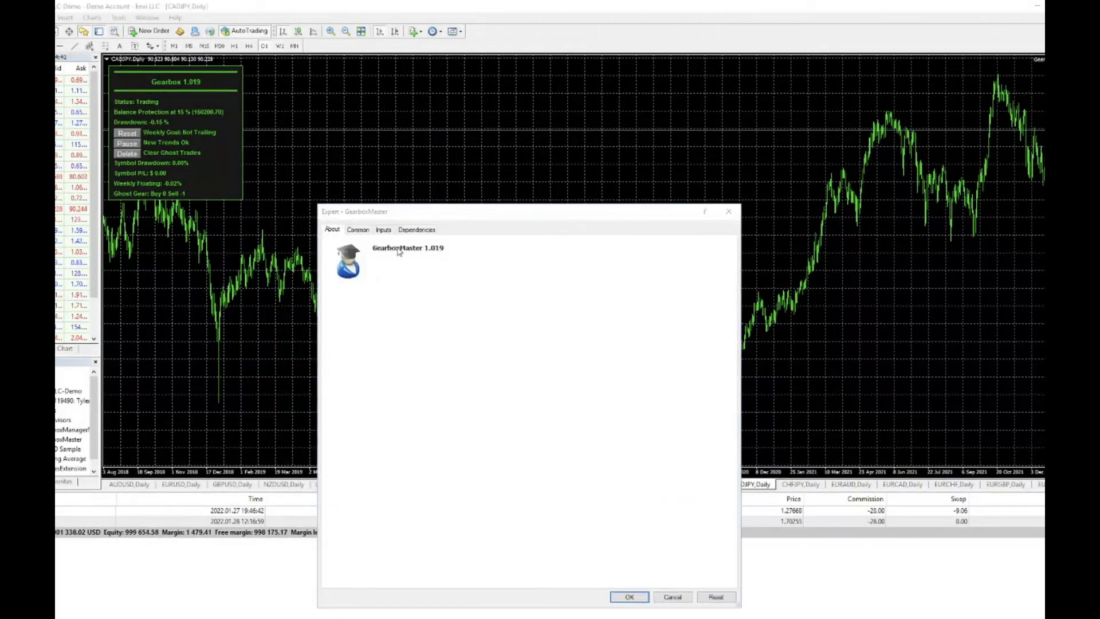
left_click(383, 229)
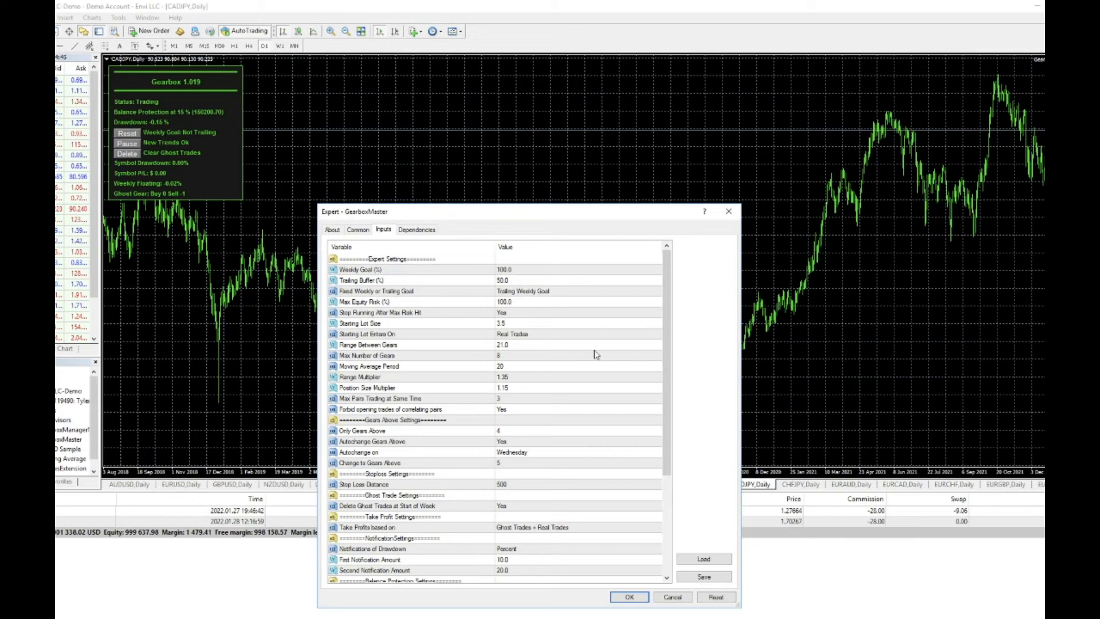
left_click(437, 355)
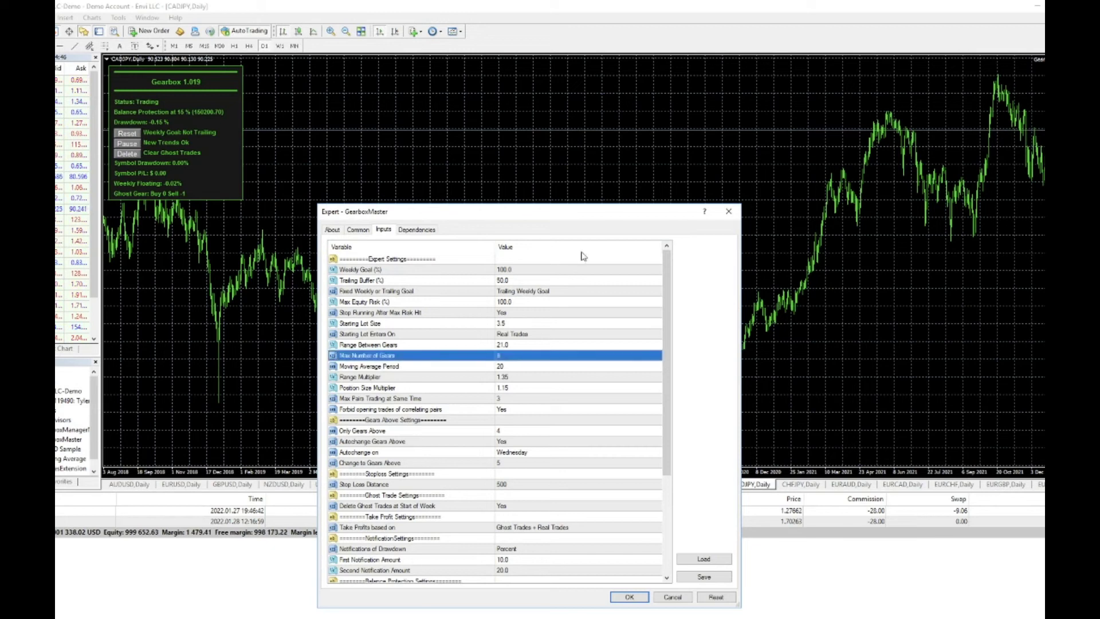
left_click(728, 211)
left_click(360, 32)
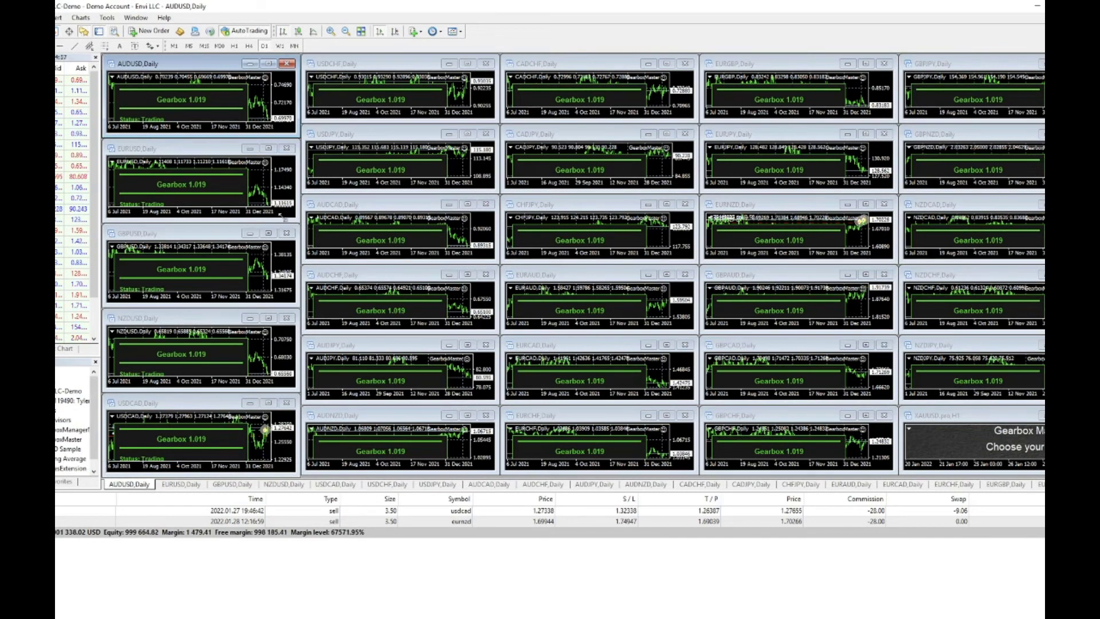
Step: Maximize the GBPUSD daily chart and confirm its Gearbox Max Number of Gears is 12
left_click(269, 233)
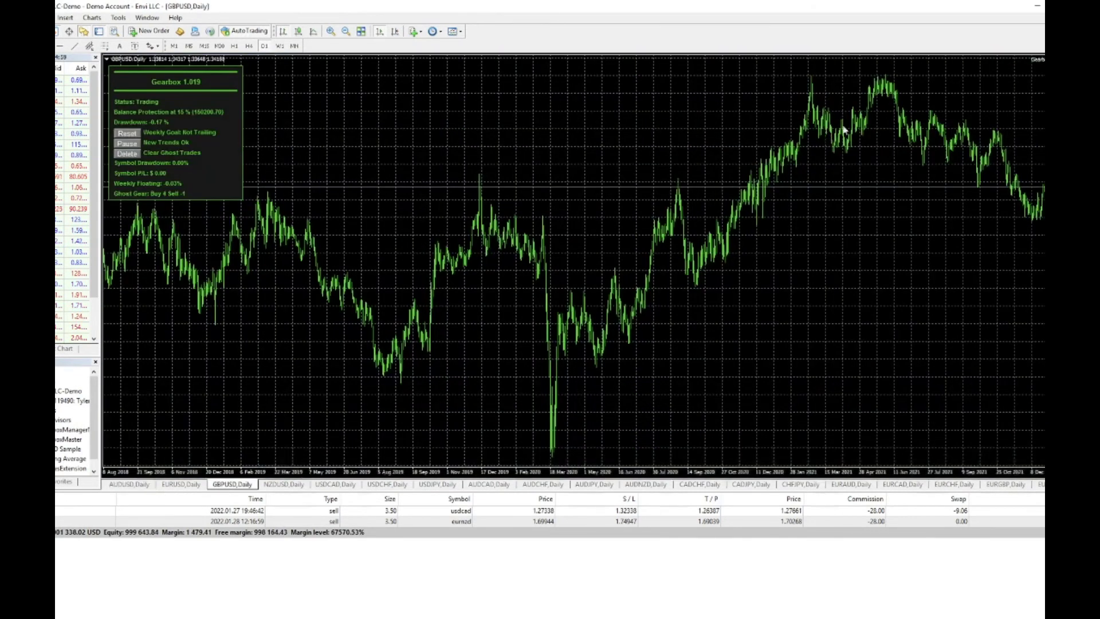
key("F7")
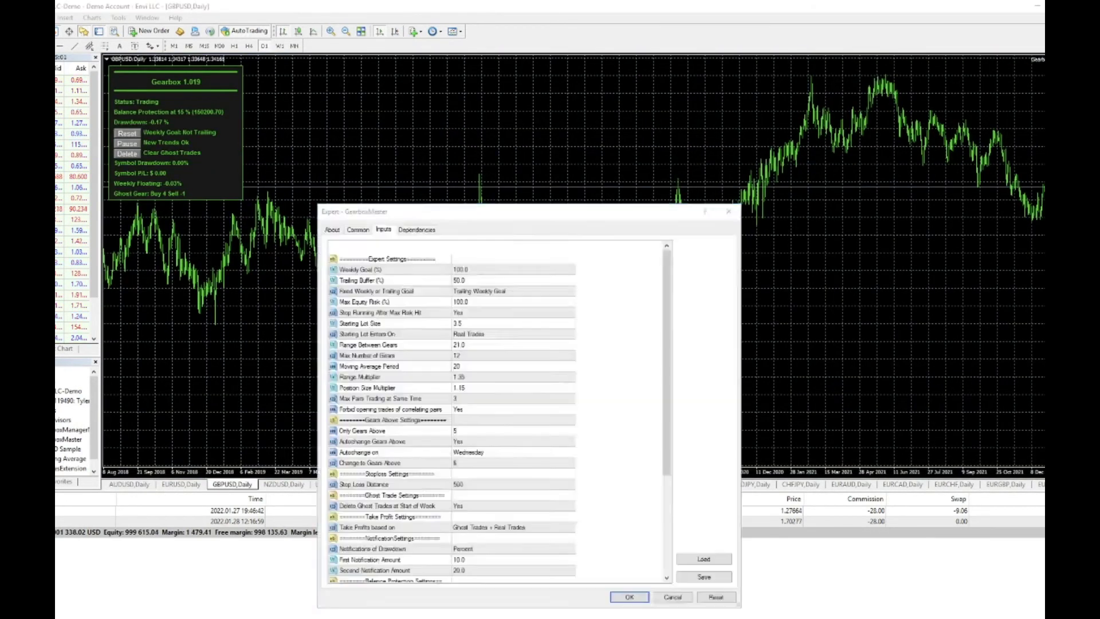
left_click(497, 357)
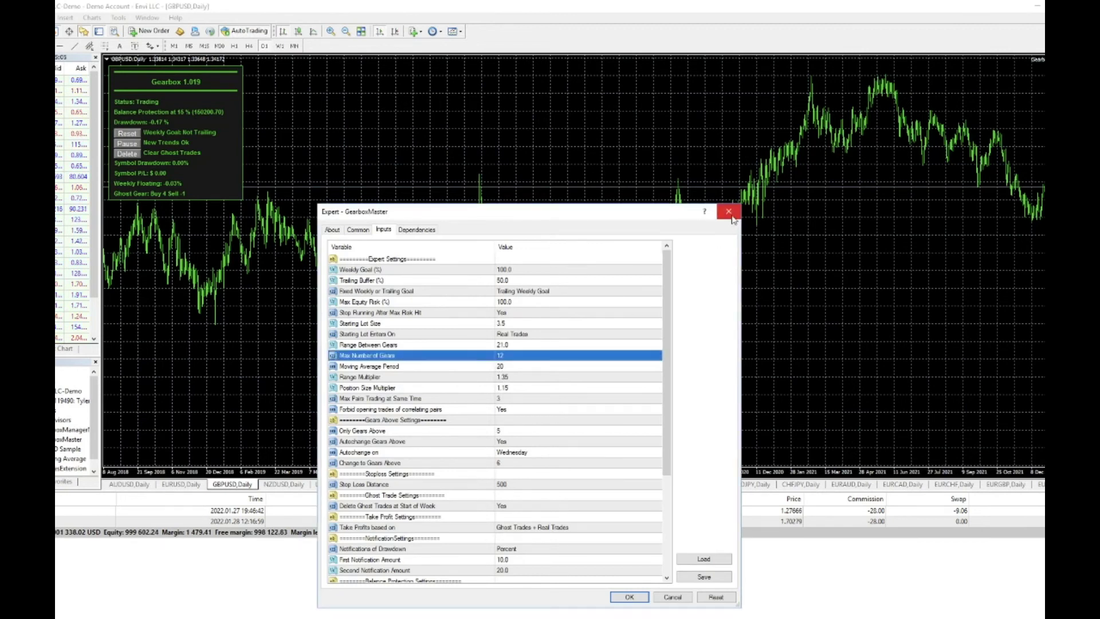
left_click(729, 211)
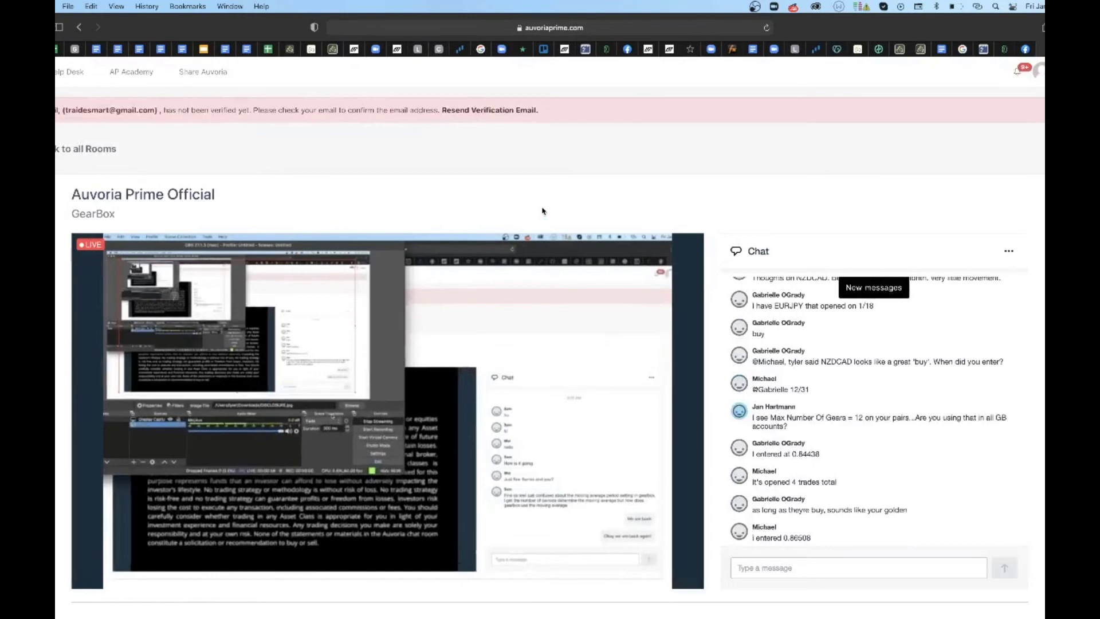
left_click(839, 285)
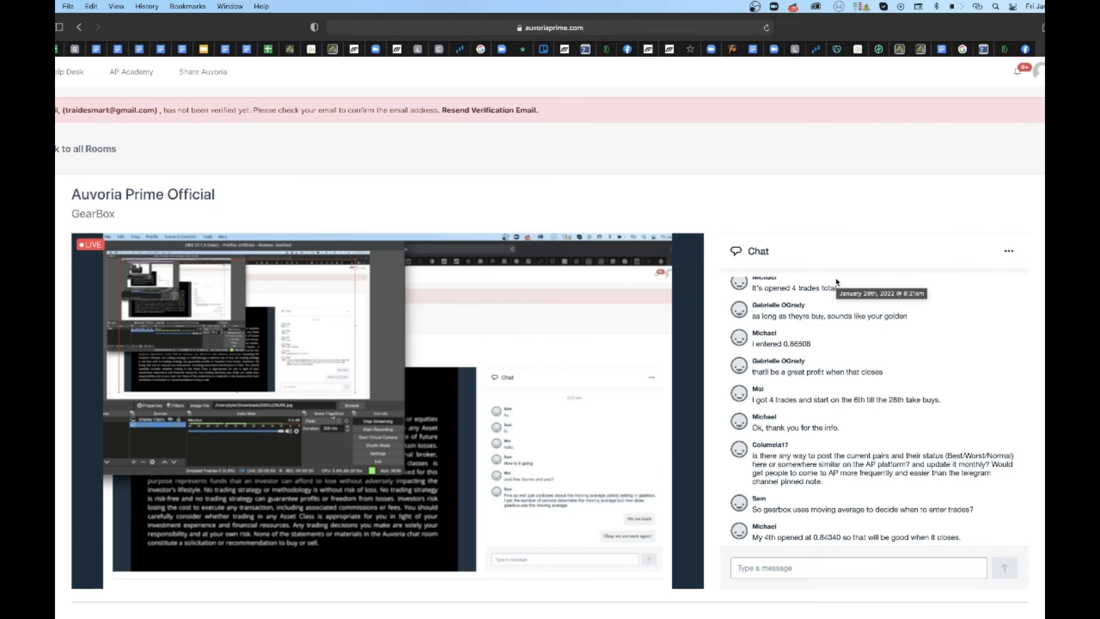
scroll(836, 282, "down", 5)
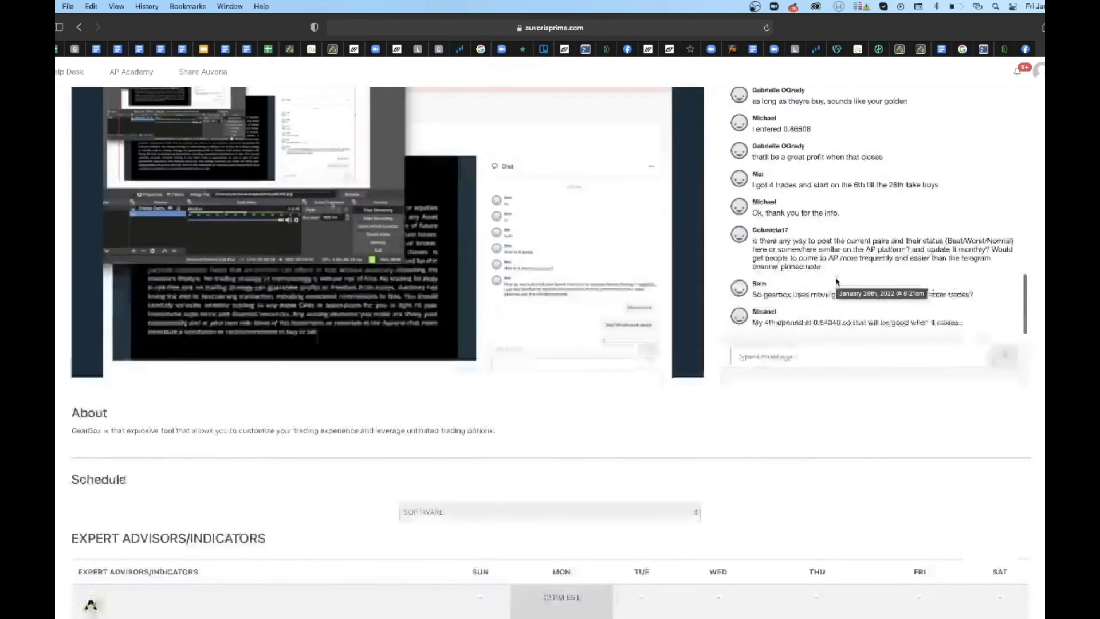
scroll(837, 282, "up", 5)
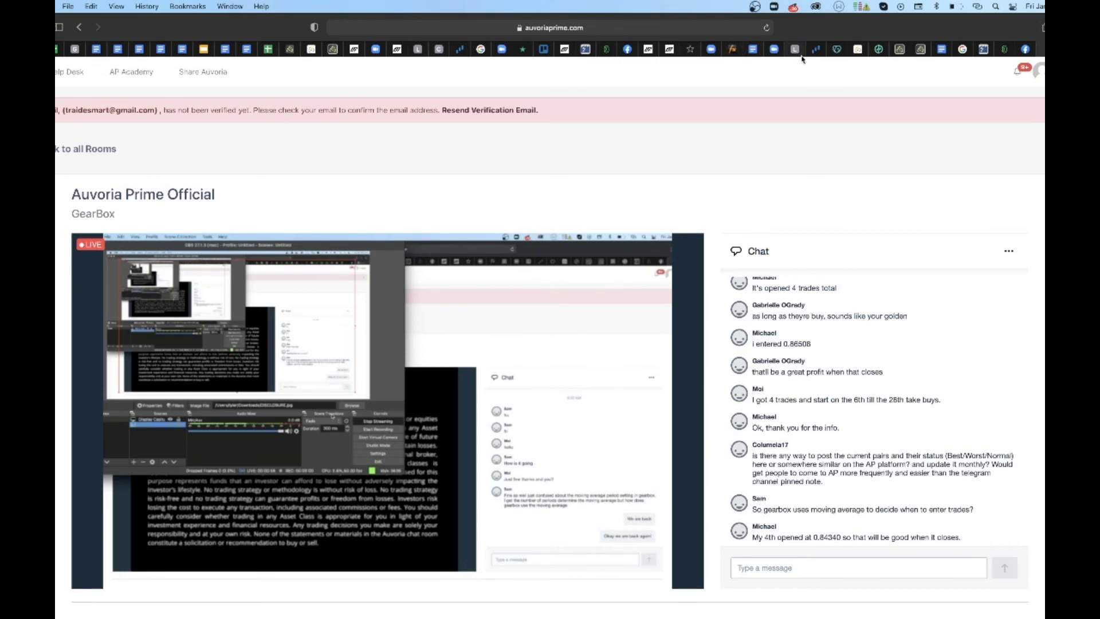
Step: Load the Forex Factory calendar and set its range from Jan 29 to Feb 5, 2022
left_click(587, 51)
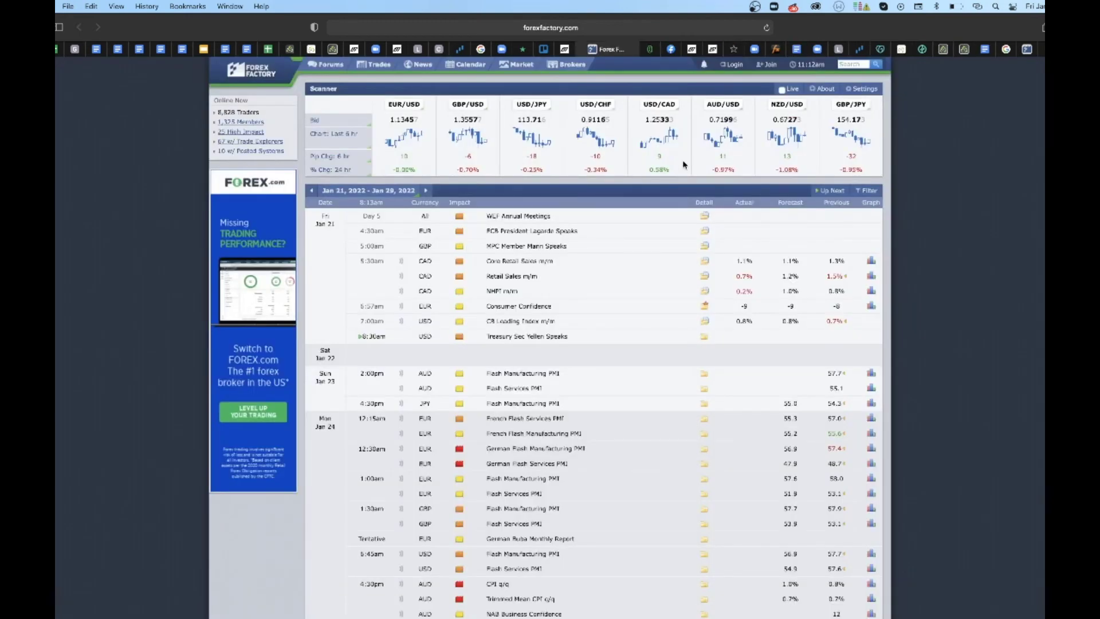
left_click(346, 191)
left_click(435, 311)
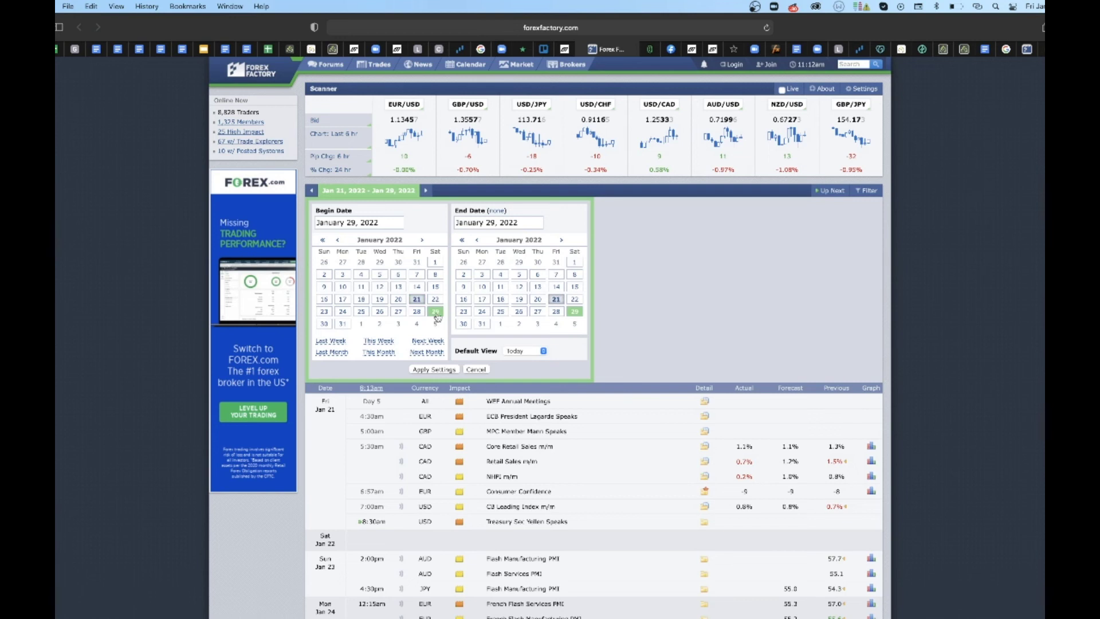
left_click(576, 324)
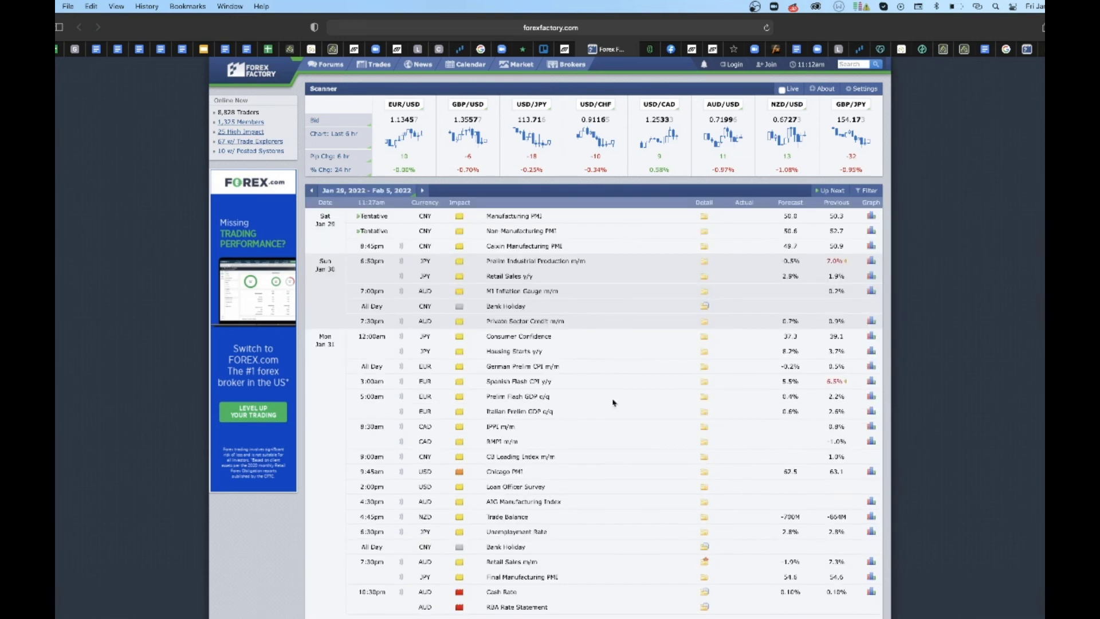
Step: Scroll through the week's listed events from Tue Feb 1 to Fri Feb 4
scroll(612, 400, "down", 2)
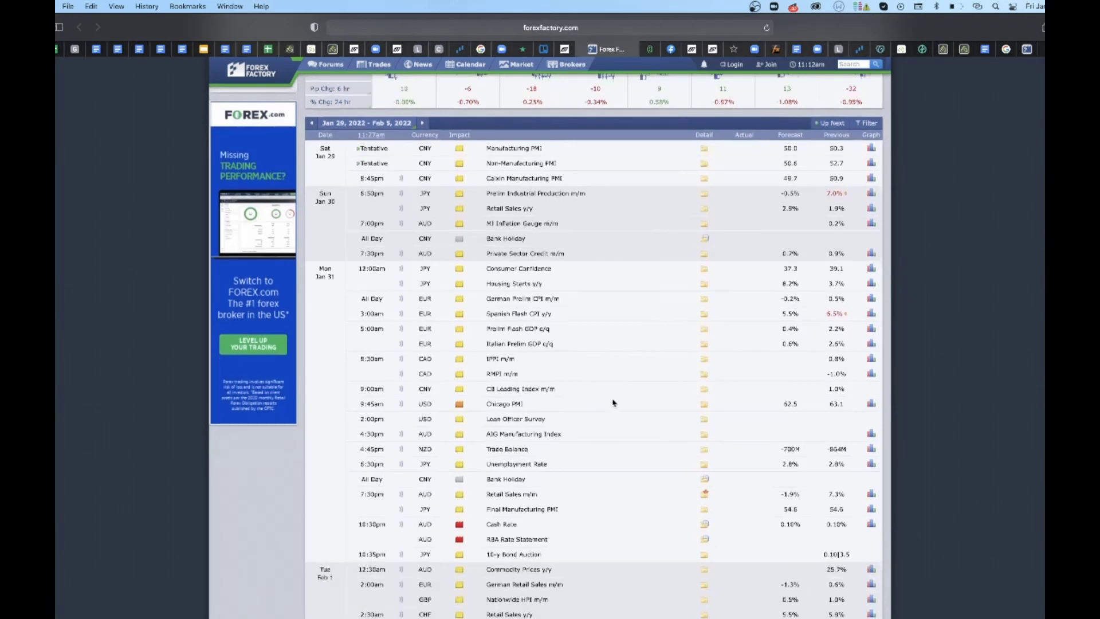
scroll(613, 403, "down", 3)
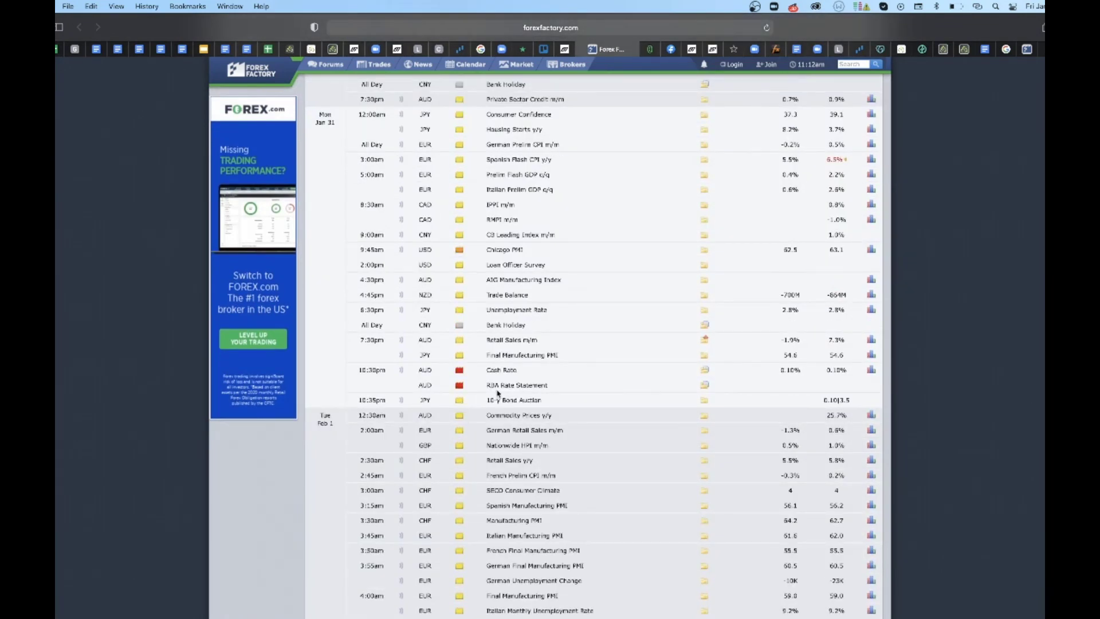
scroll(511, 392, "down", 1)
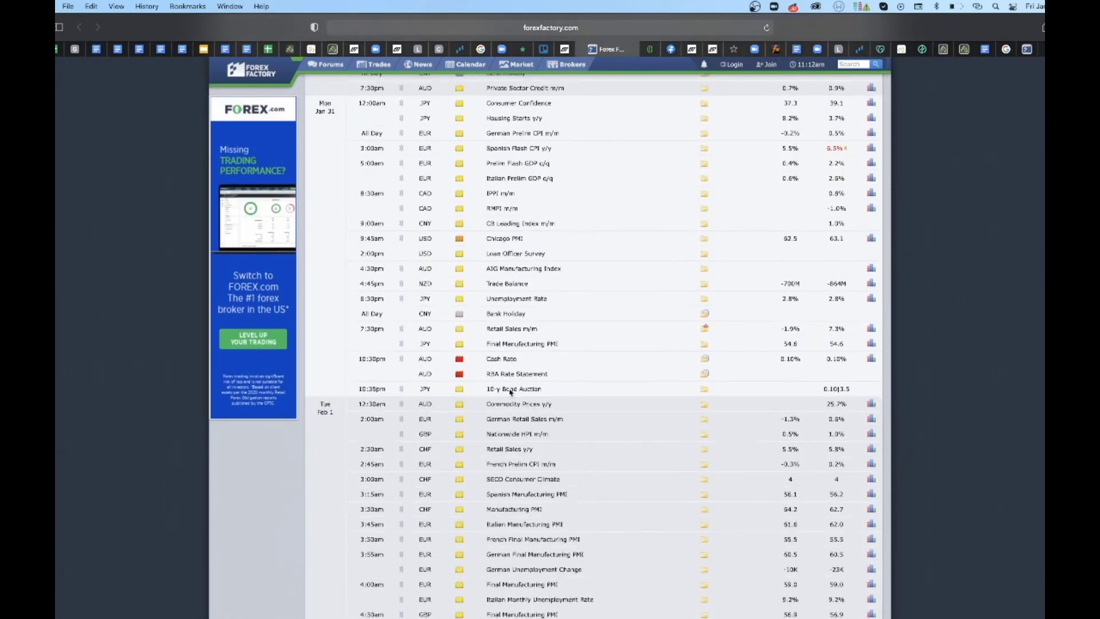
scroll(510, 392, "down", 6)
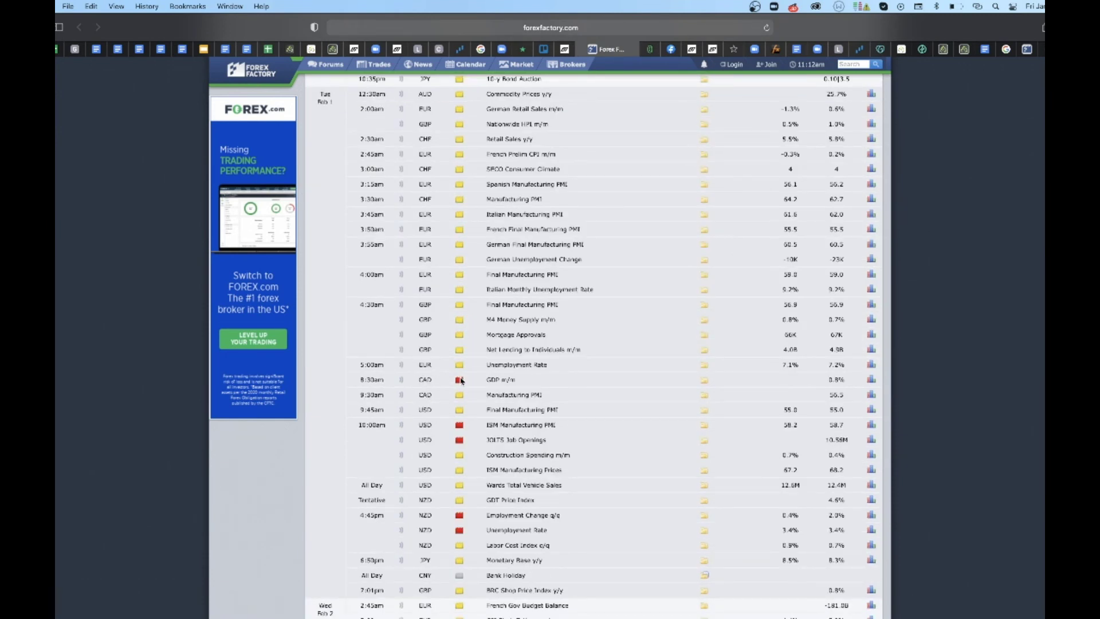
scroll(448, 537, "down", 6)
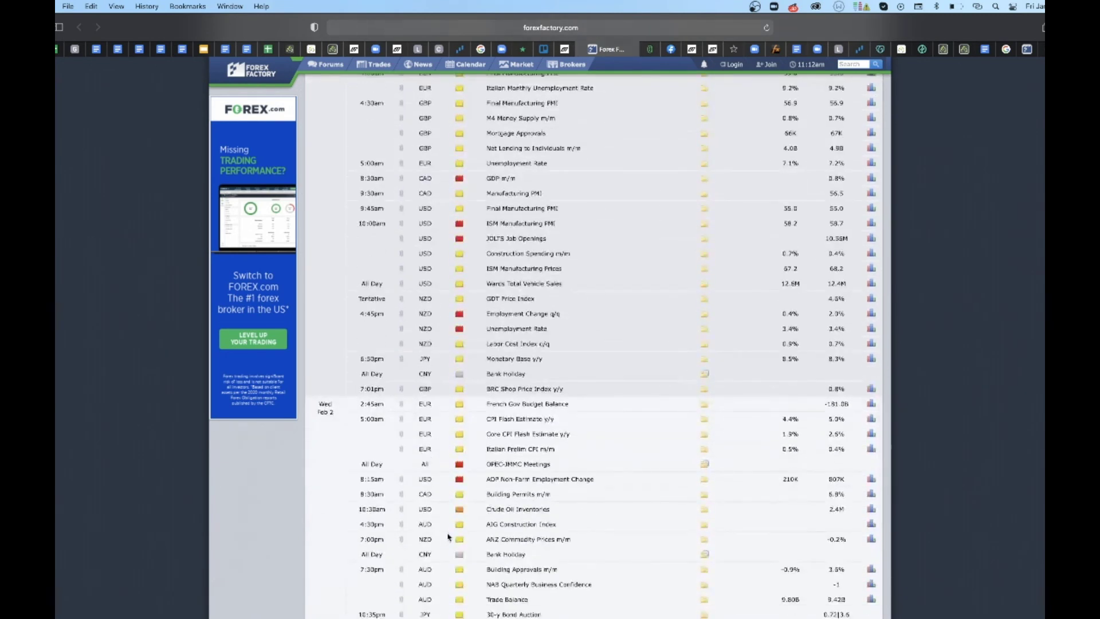
scroll(448, 537, "down", 3)
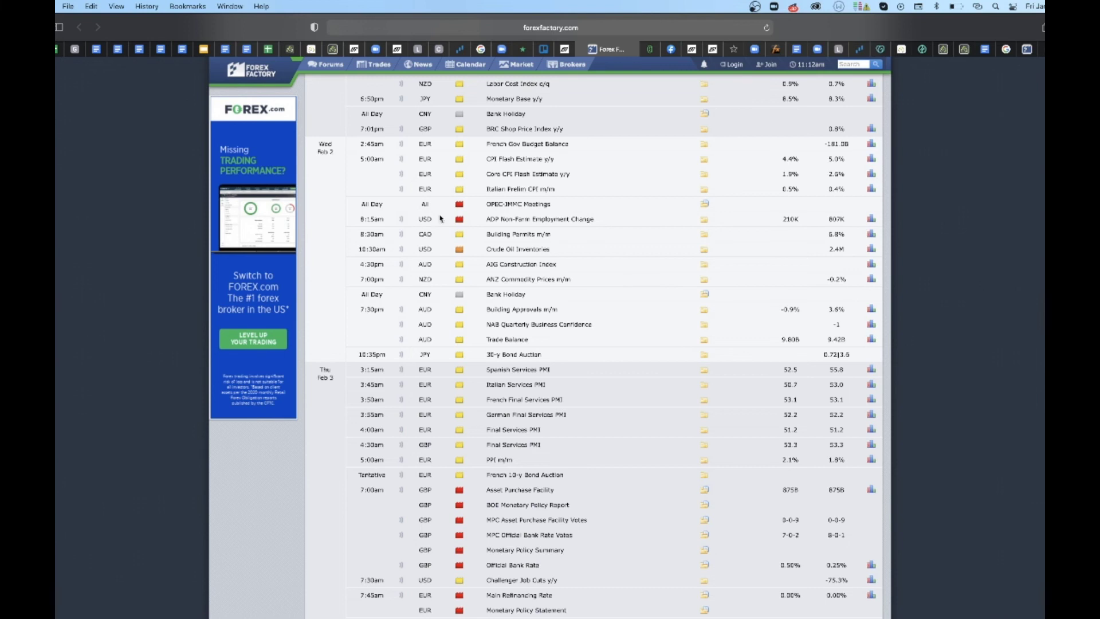
scroll(495, 217, "down", 1)
scroll(495, 217, "down", 5)
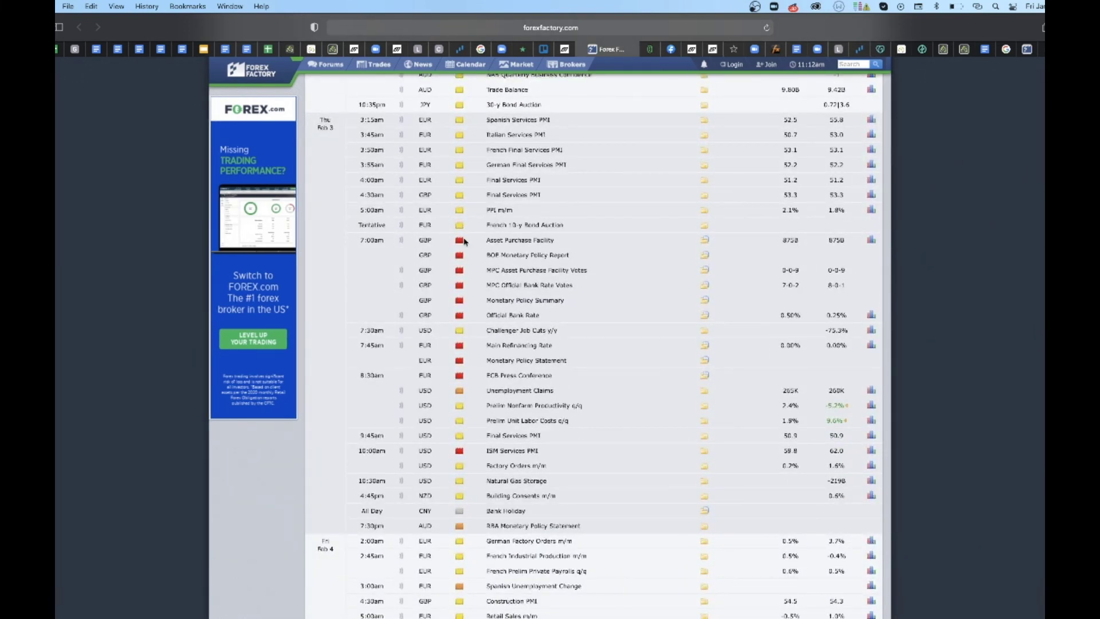
scroll(495, 311, "down", 1)
scroll(495, 311, "down", 2)
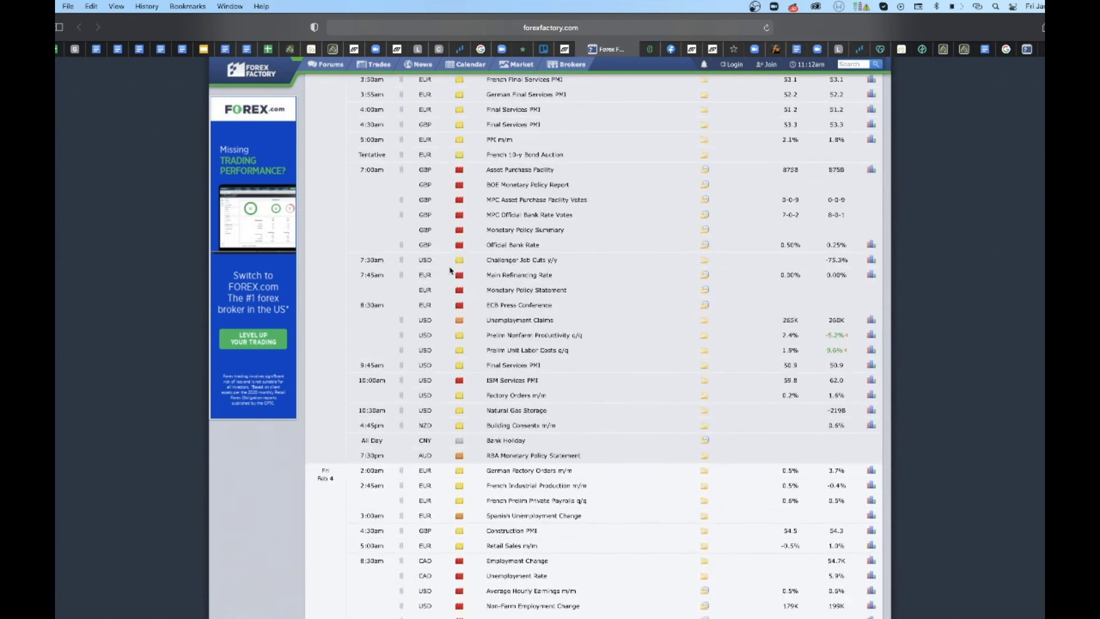
scroll(462, 298, "down", 2)
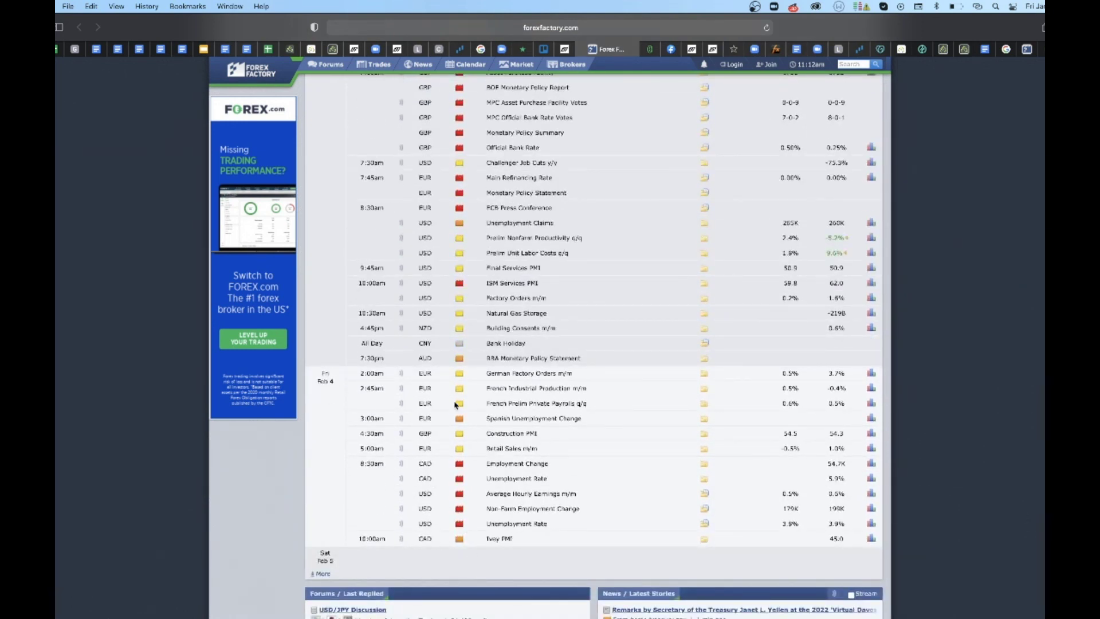
scroll(422, 447, "up", 3)
scroll(421, 448, "up", 15)
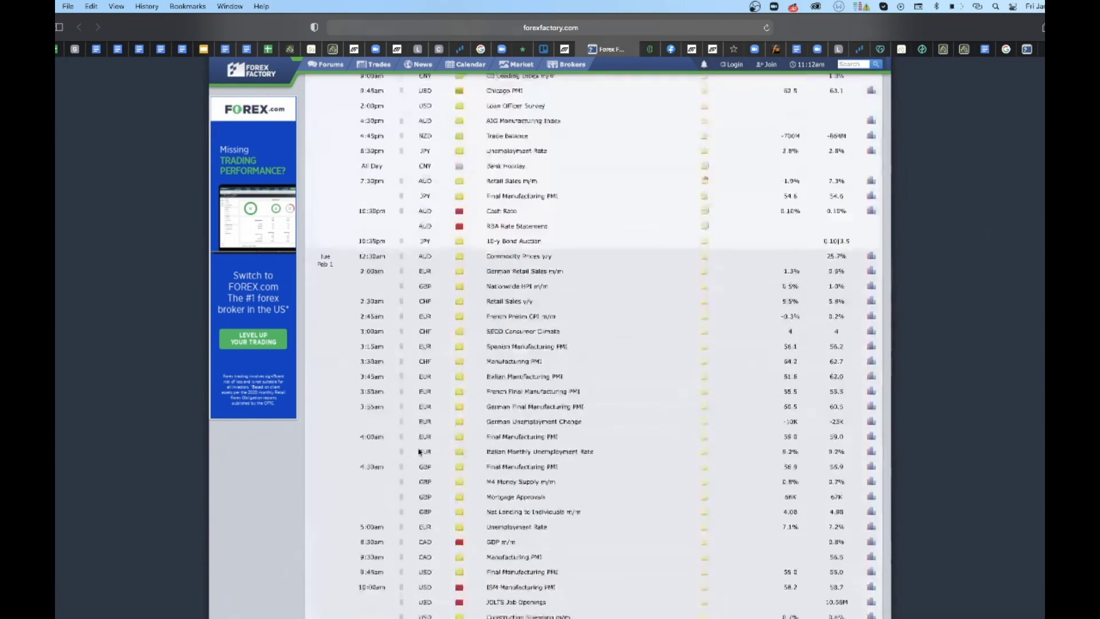
Step: Scroll up and down the calendar events through Feb 4, then switch back to Auvoria Prime
scroll(420, 451, "down", 2)
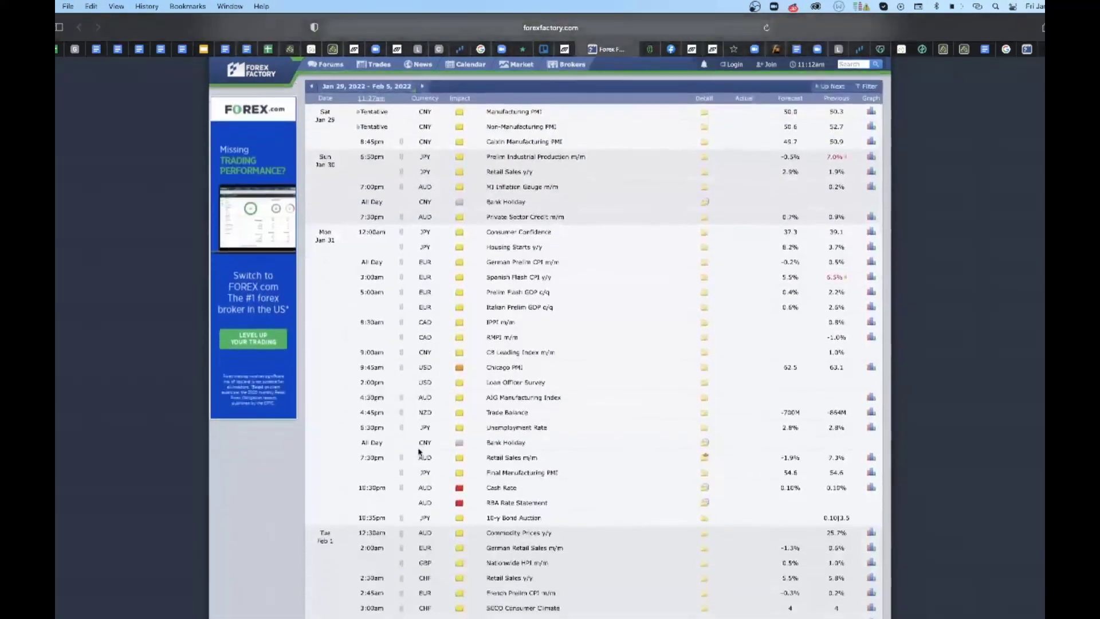
scroll(420, 452, "up", 1)
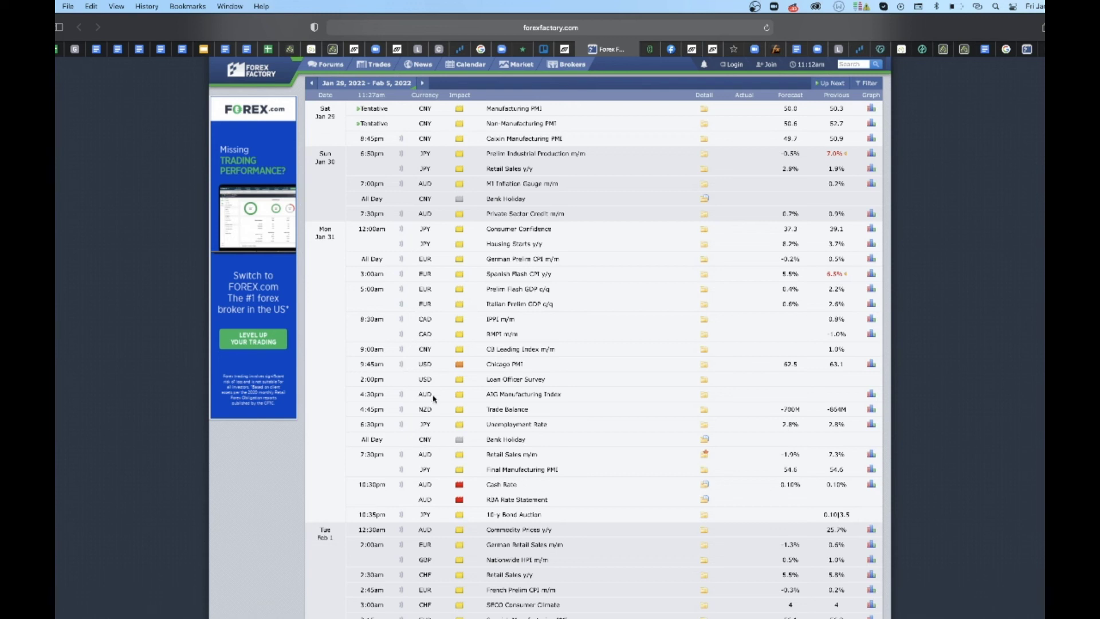
scroll(476, 483, "down", 7)
scroll(477, 482, "down", 20)
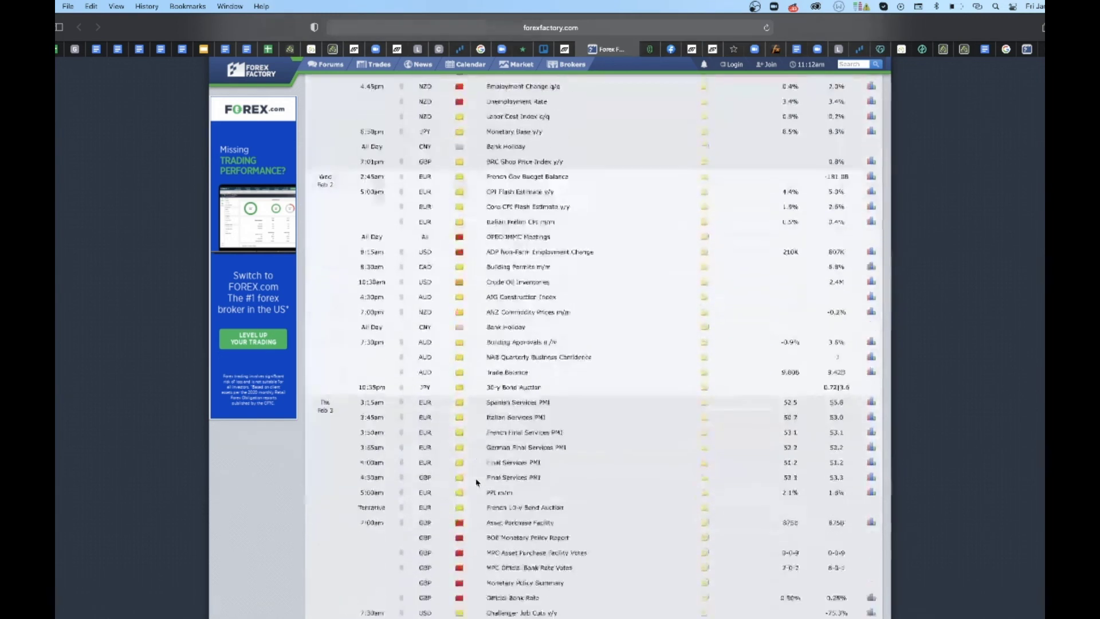
scroll(477, 482, "up", 4)
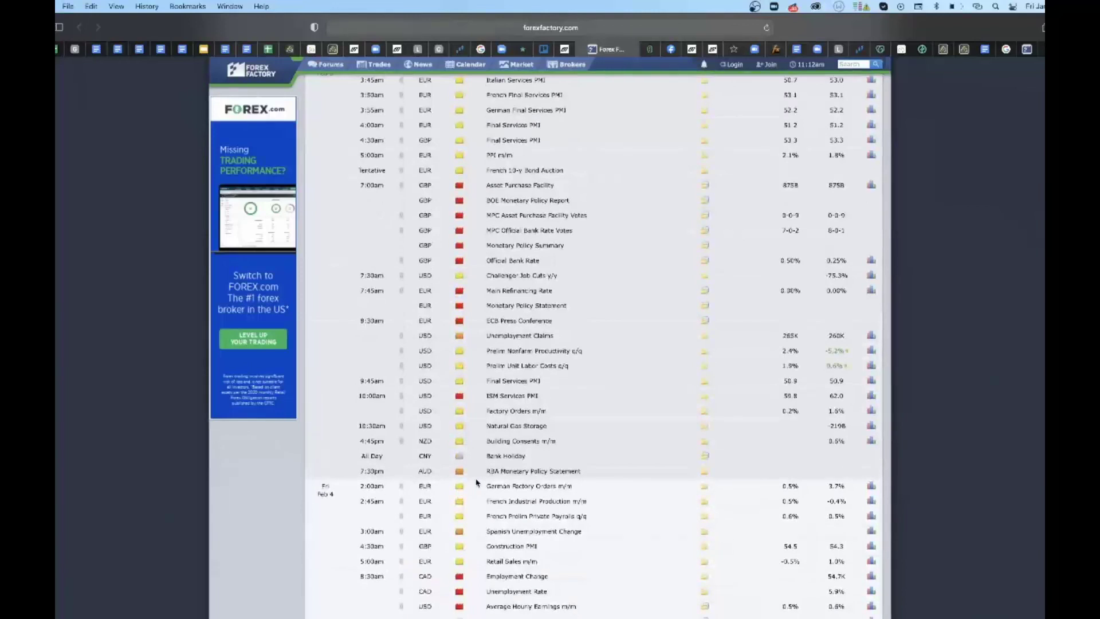
scroll(476, 482, "up", 15)
scroll(476, 482, "down", 5)
scroll(476, 482, "down", 16)
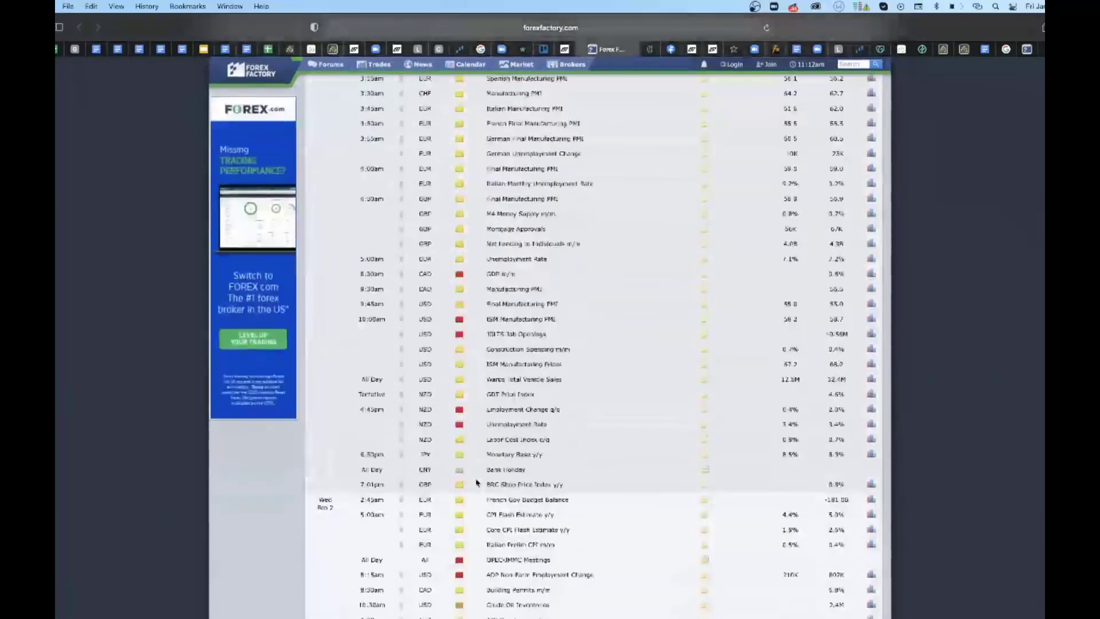
scroll(477, 483, "down", 3)
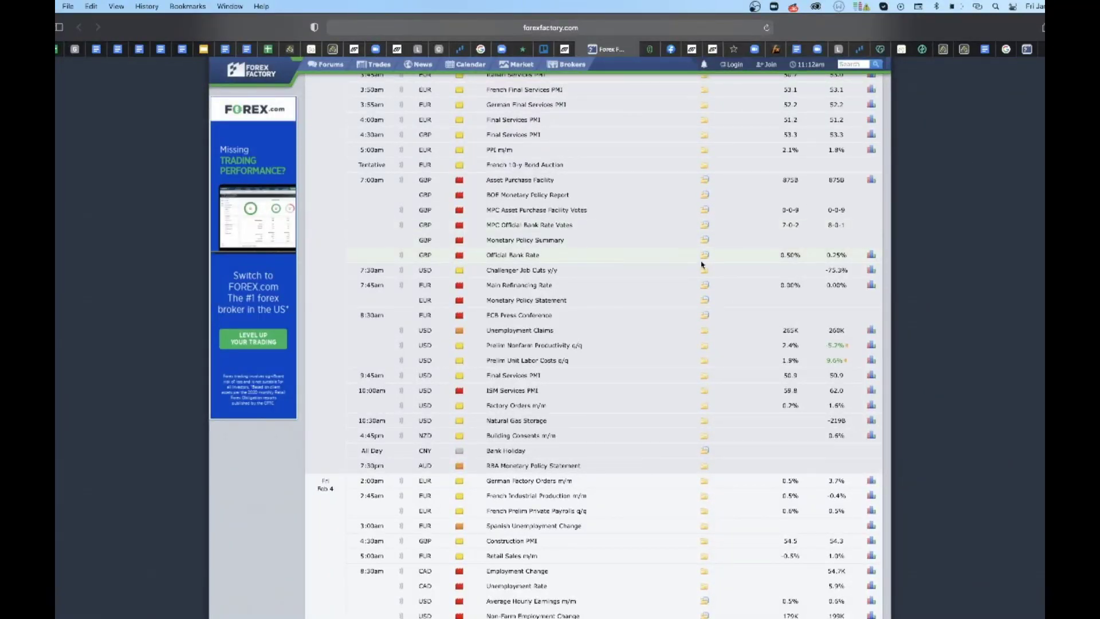
scroll(701, 263, "up", 4)
scroll(701, 263, "up", 20)
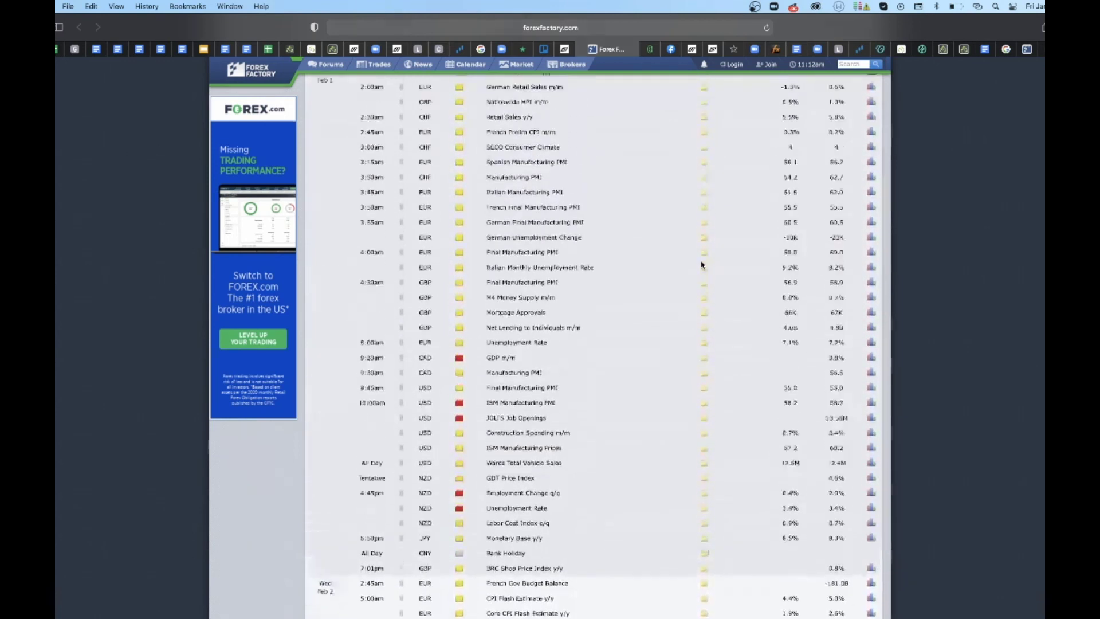
scroll(702, 264, "up", 15)
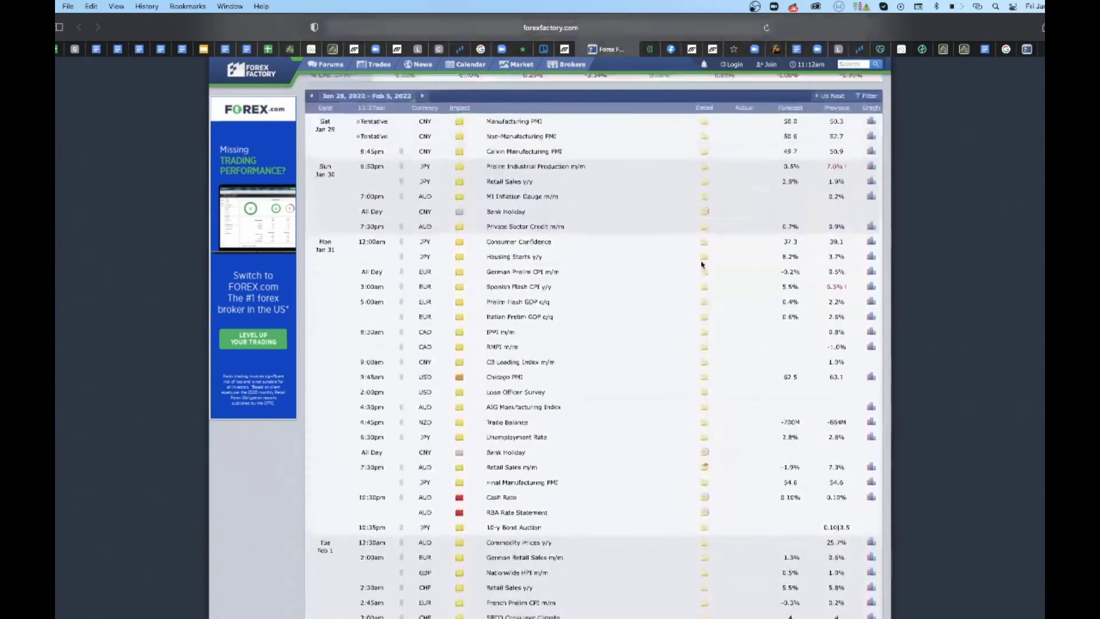
scroll(703, 264, "down", 1)
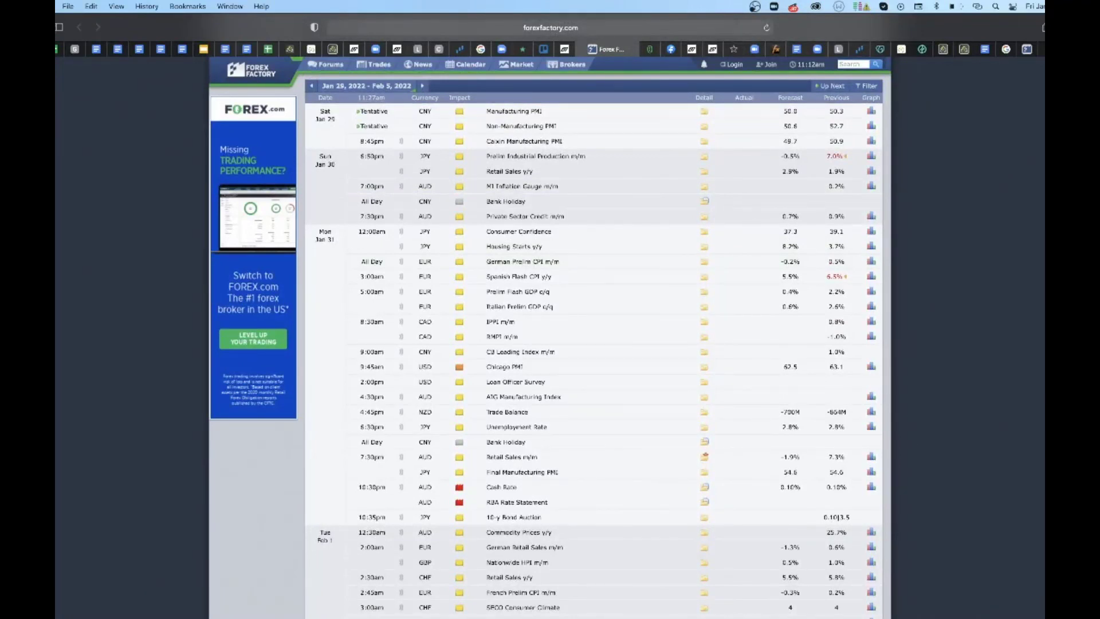
key("ctrl+Tab")
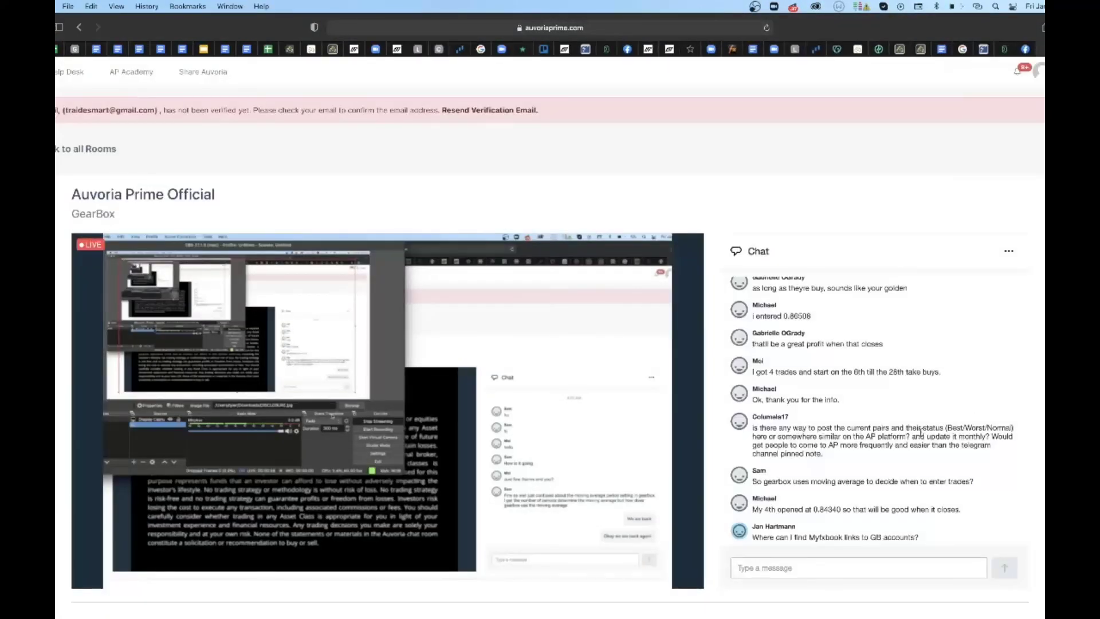
scroll(887, 458, "down", 1)
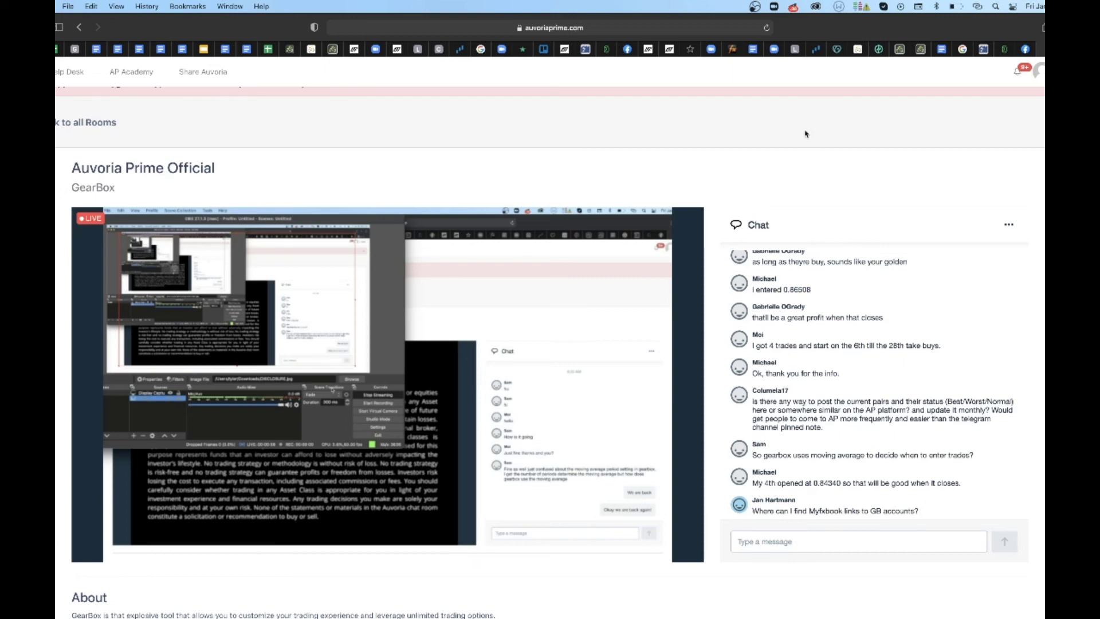
scroll(556, 172, "down", 1)
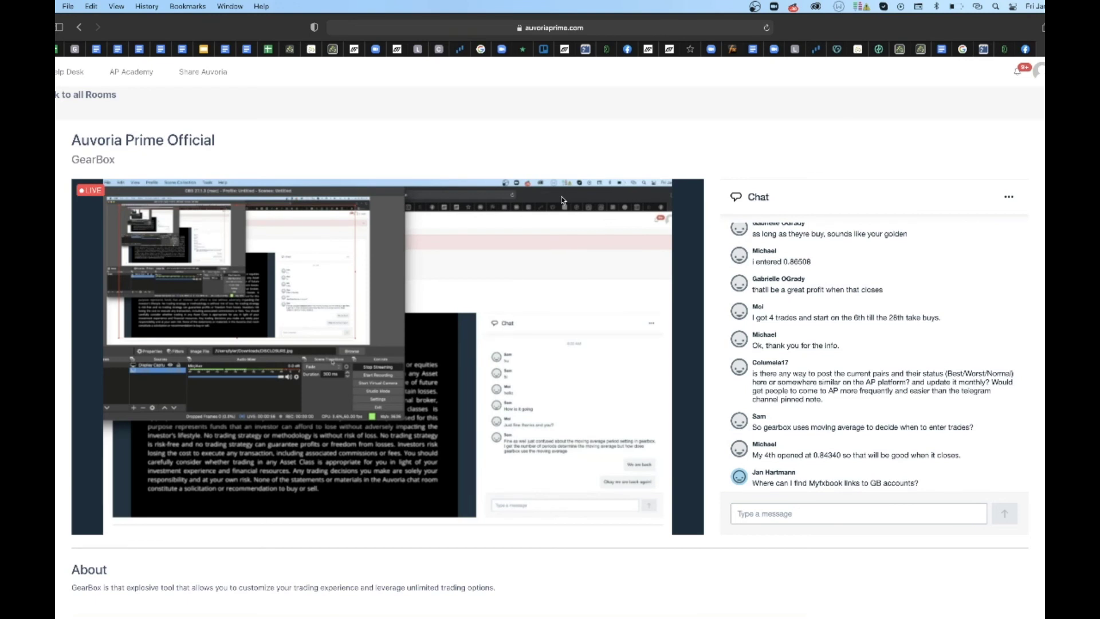
scroll(826, 331, "down", 1)
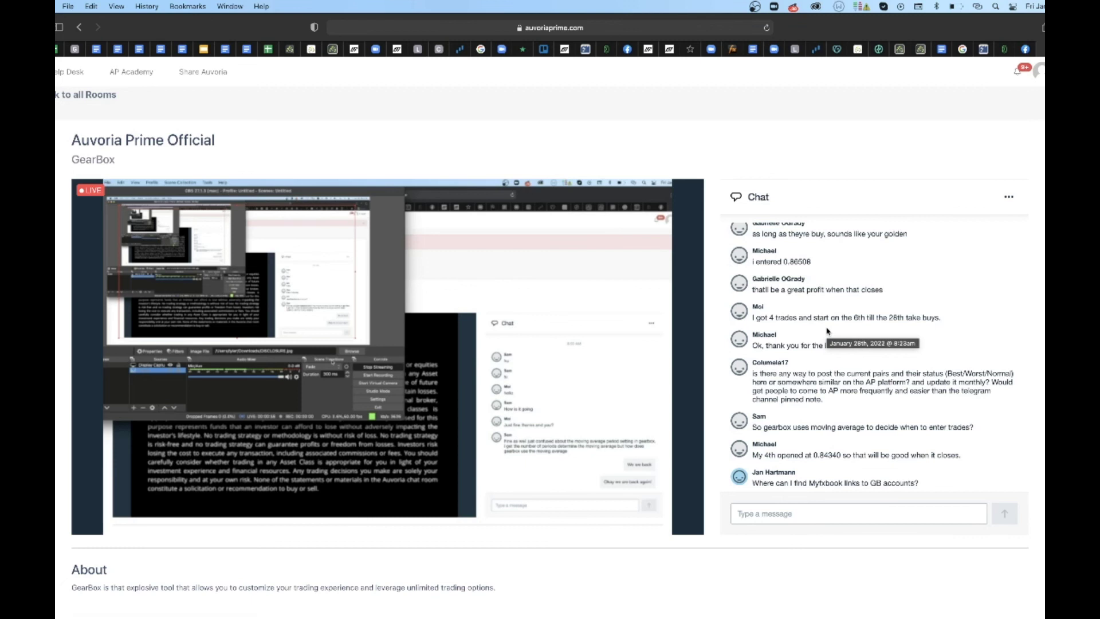
scroll(826, 330, "down", 2)
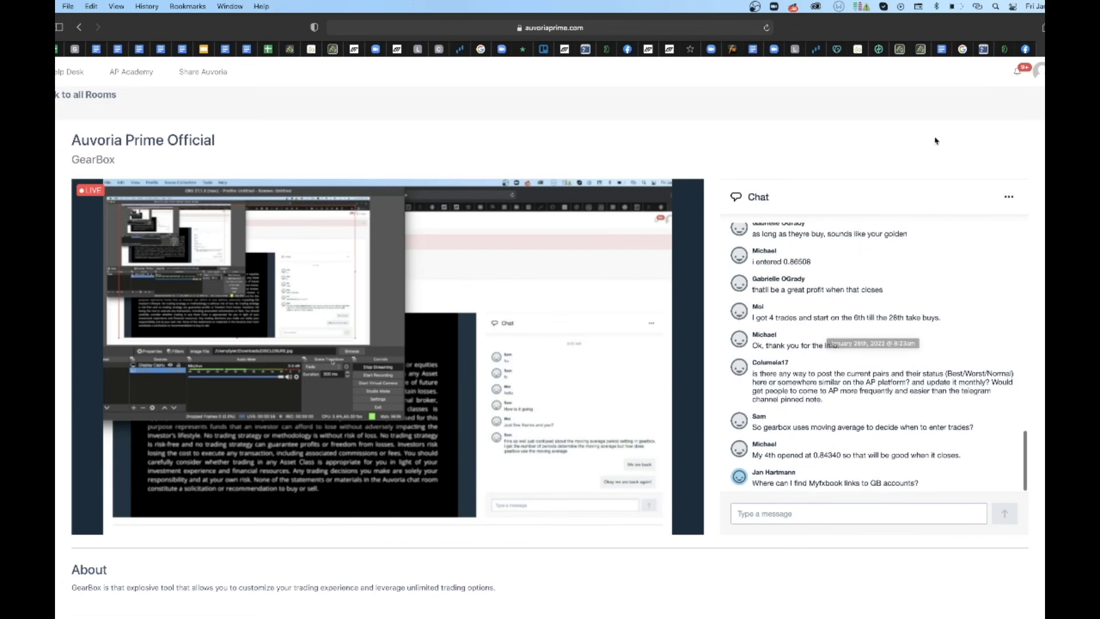
scroll(935, 140, "down", 2)
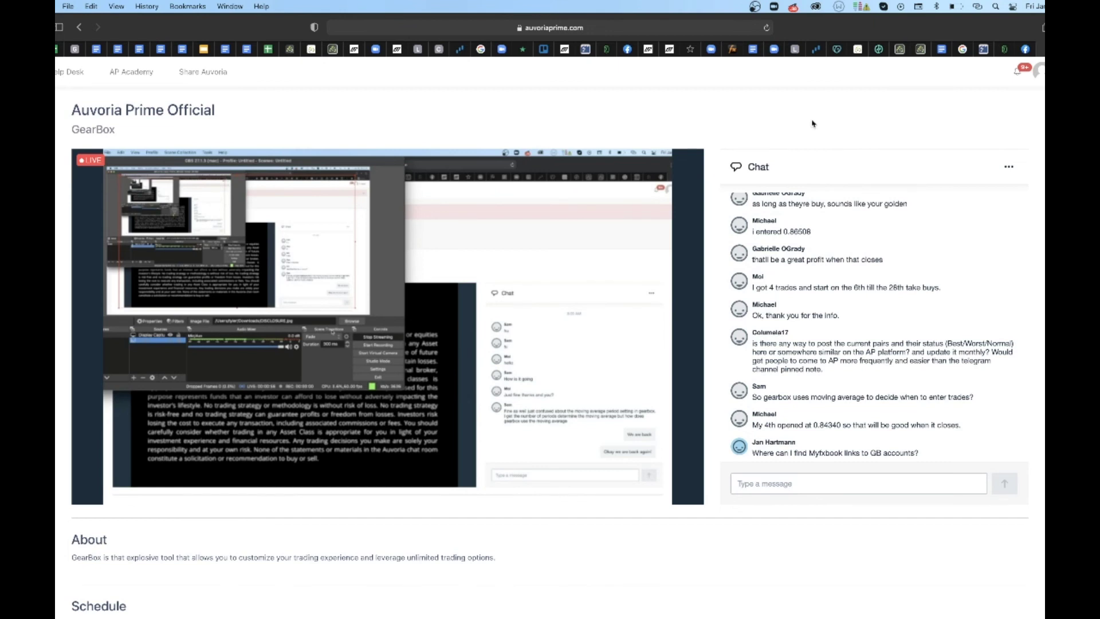
scroll(812, 123, "up", 3)
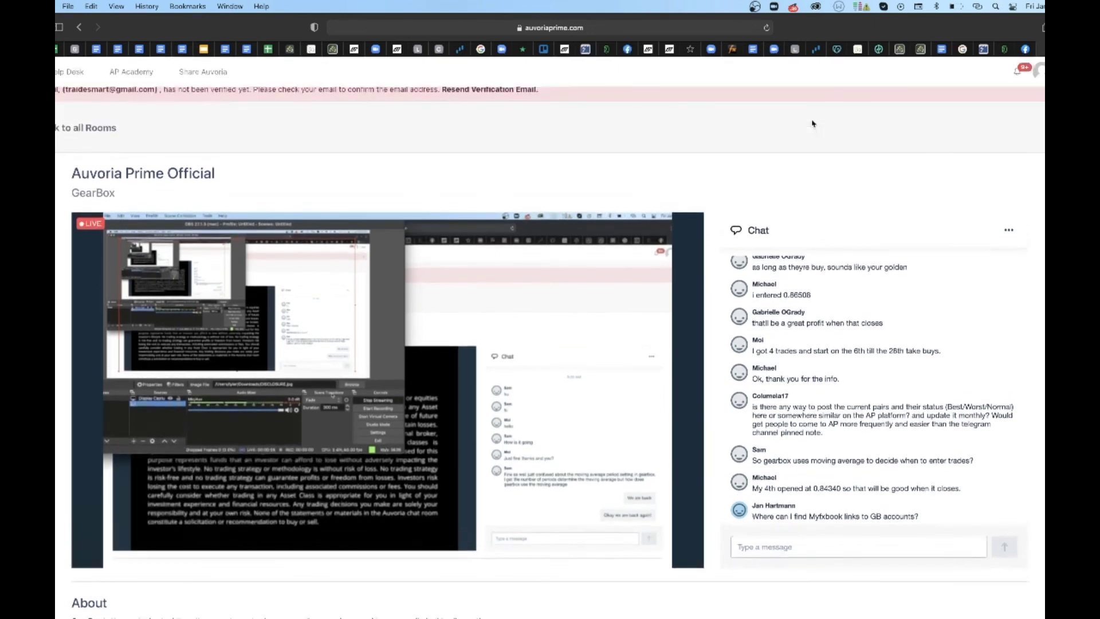